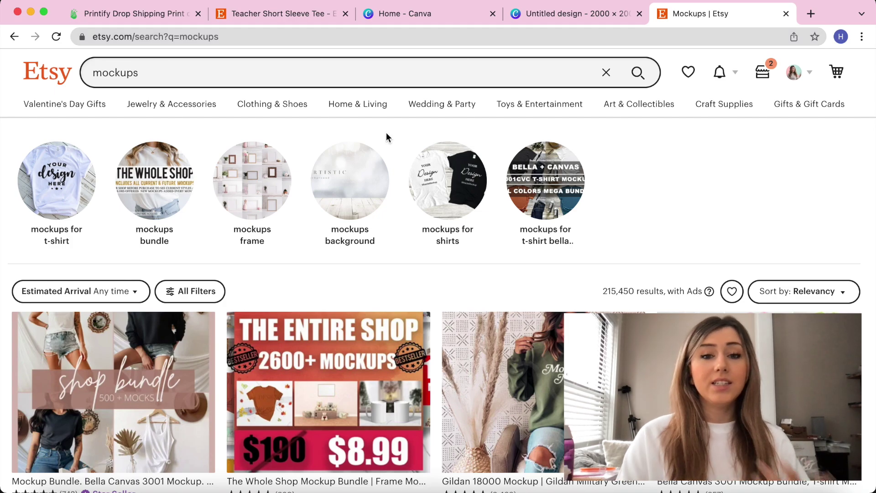
Search Etsy for "white tshirt mockup"
click(230, 73)
text(w)
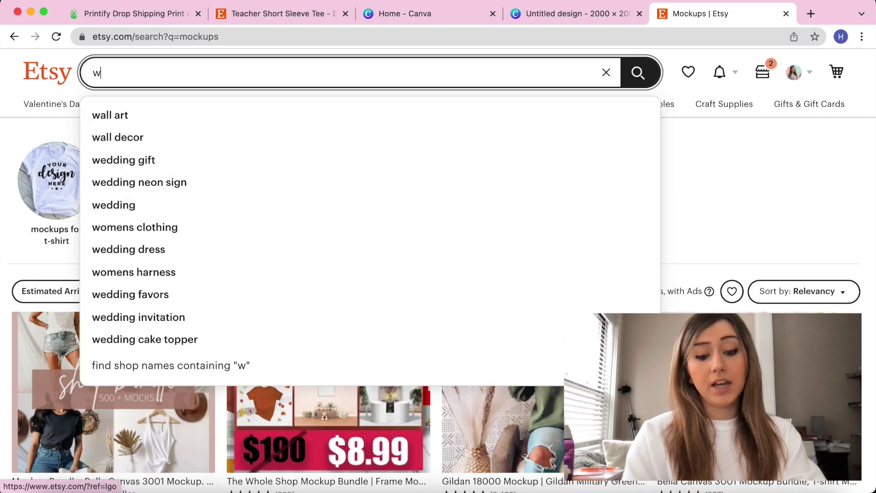
text(hite tshirt mockup)
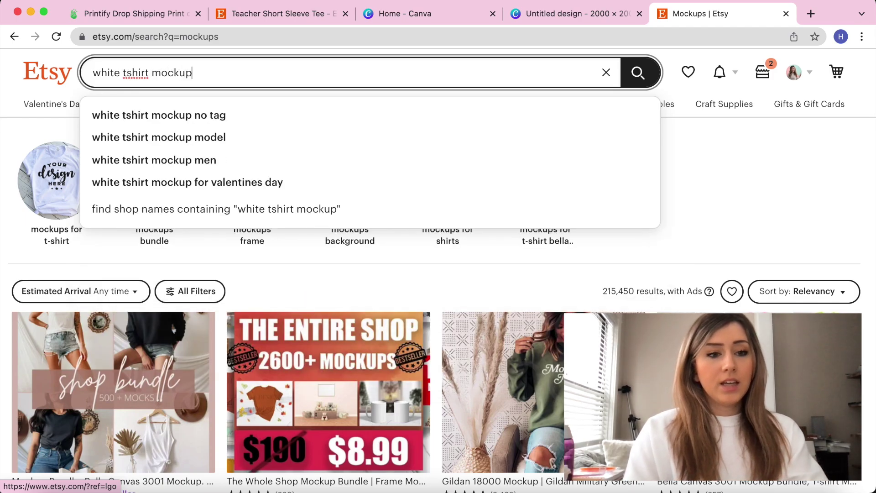
key(Return)
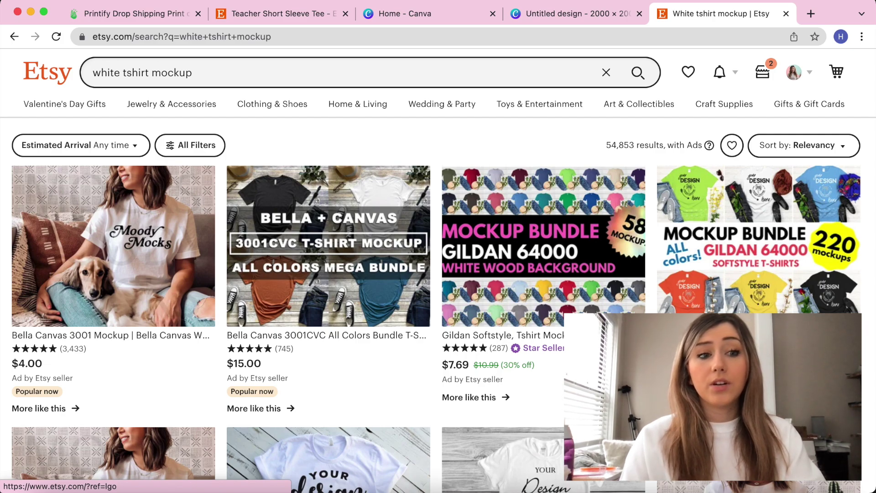
click(47, 72)
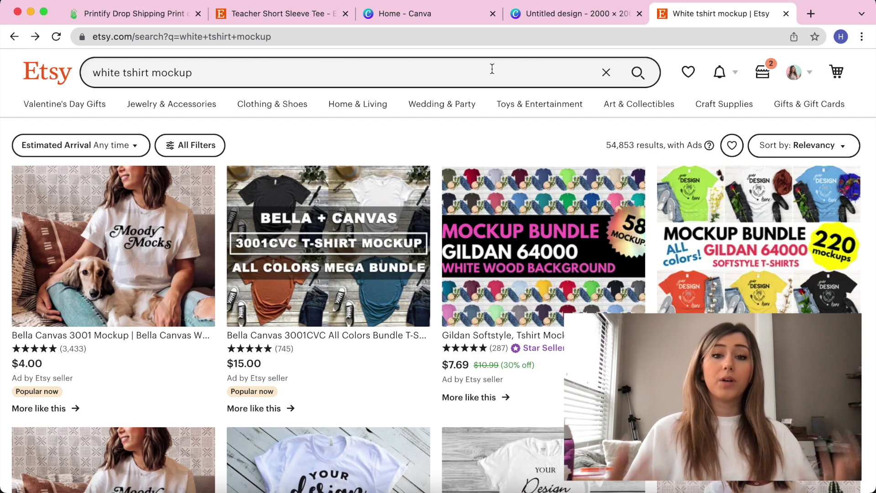
Browse the mockup results and open the moodymocks Bella Canvas 3001 listing with the standing model, dismissing the tab-grouping hint
scroll(492, 68, down, 2)
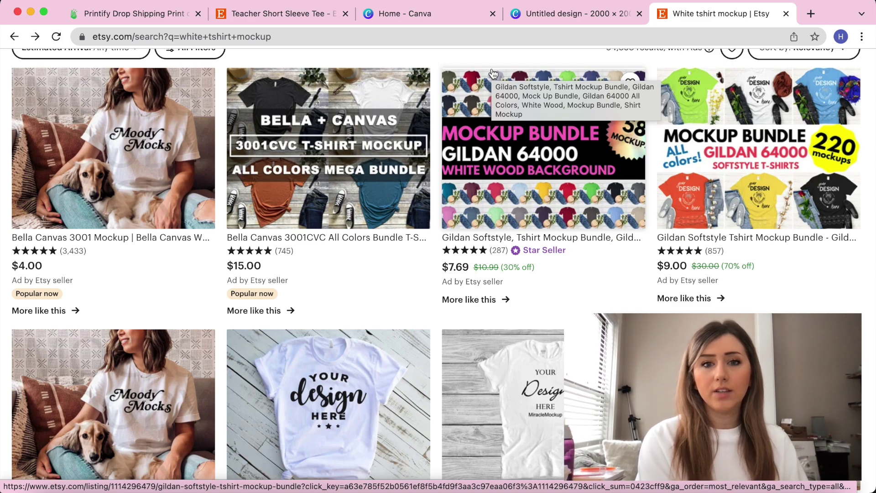
scroll(492, 73, down, 1)
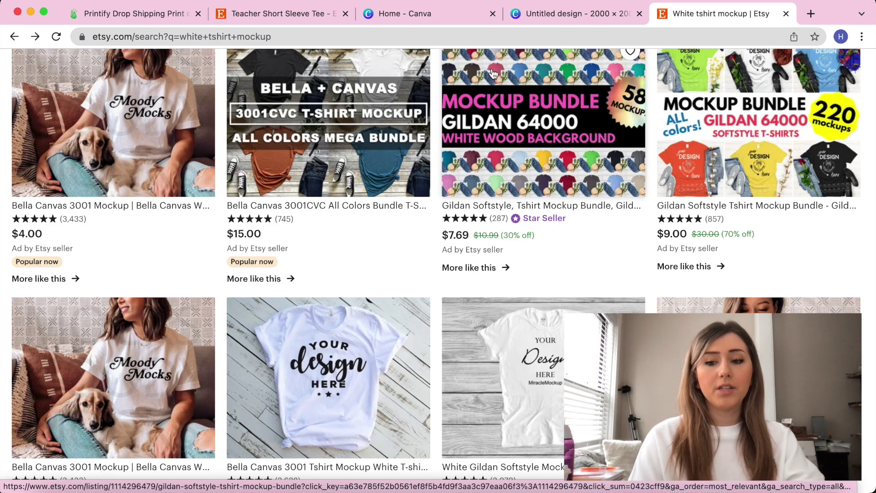
scroll(491, 73, down, 1)
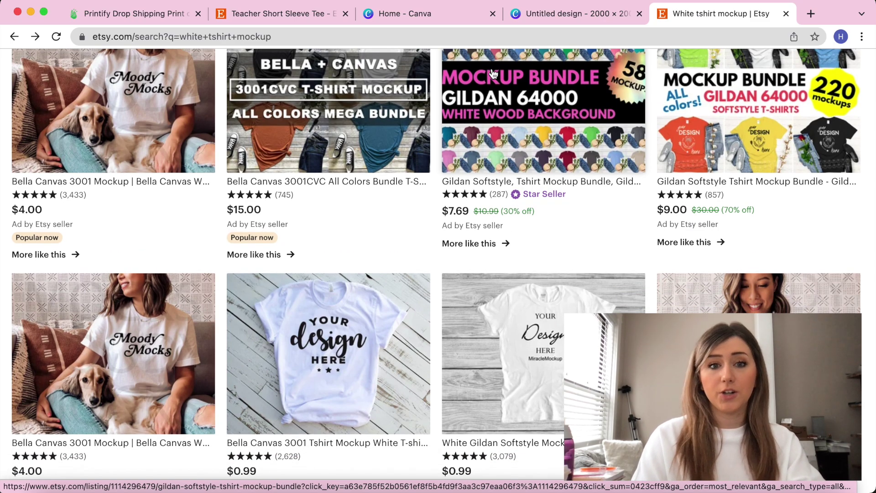
scroll(492, 73, down, 1)
scroll(688, 172, down, 1)
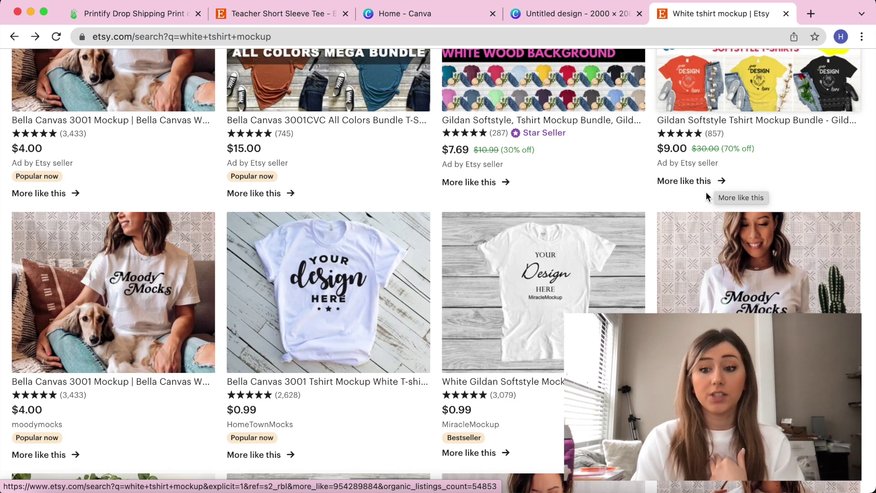
scroll(461, 240, down, 5)
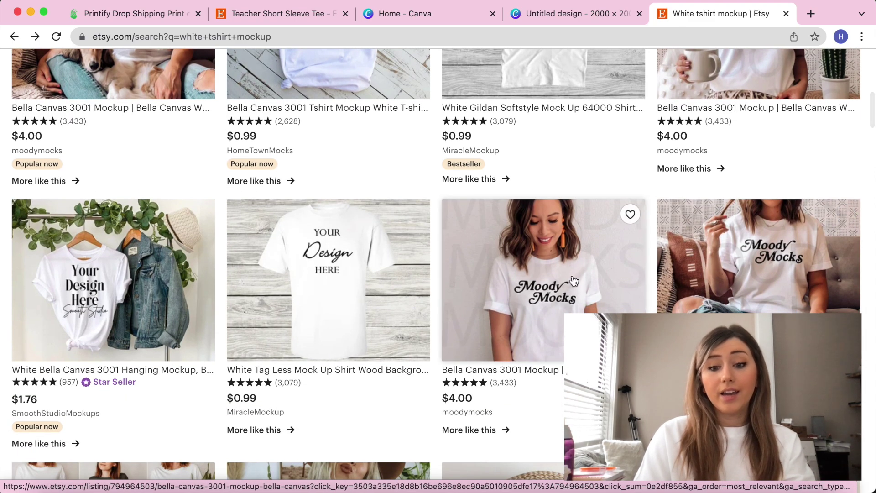
click(573, 279)
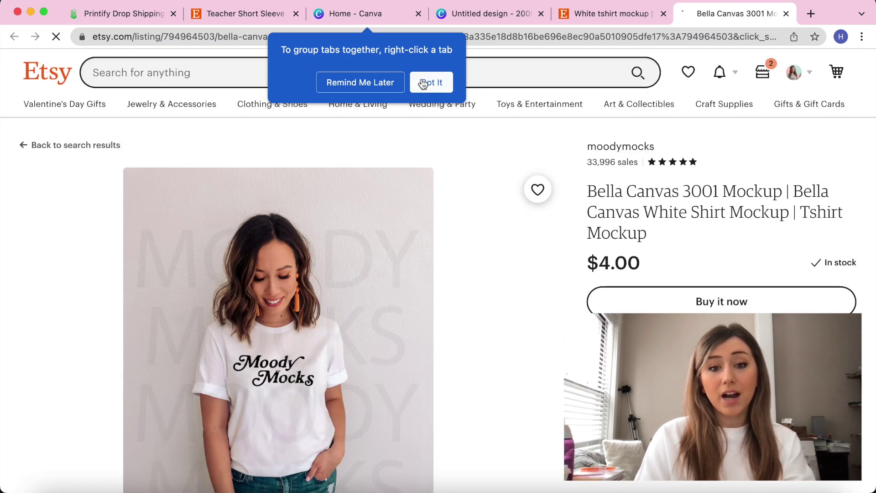
click(429, 82)
scroll(396, 155, down, 1)
scroll(396, 155, down, 1)
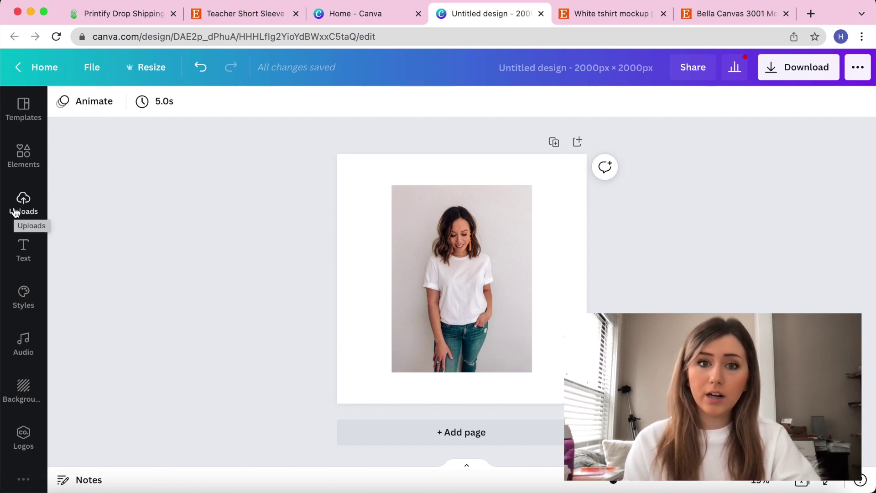
In the Canva design, enlarge the white T-shirt model photo until it covers the entire 2000 × 2000 px page
click(414, 225)
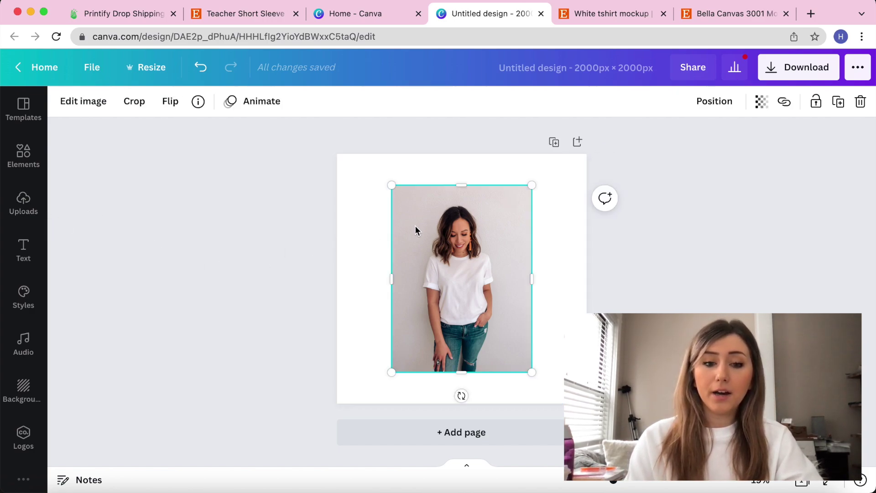
drag(391, 370, 319, 428)
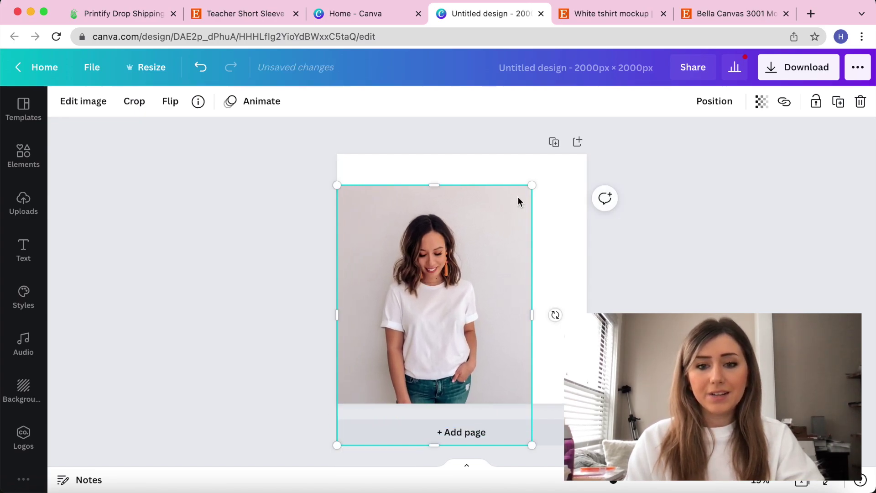
drag(529, 189, 635, 160)
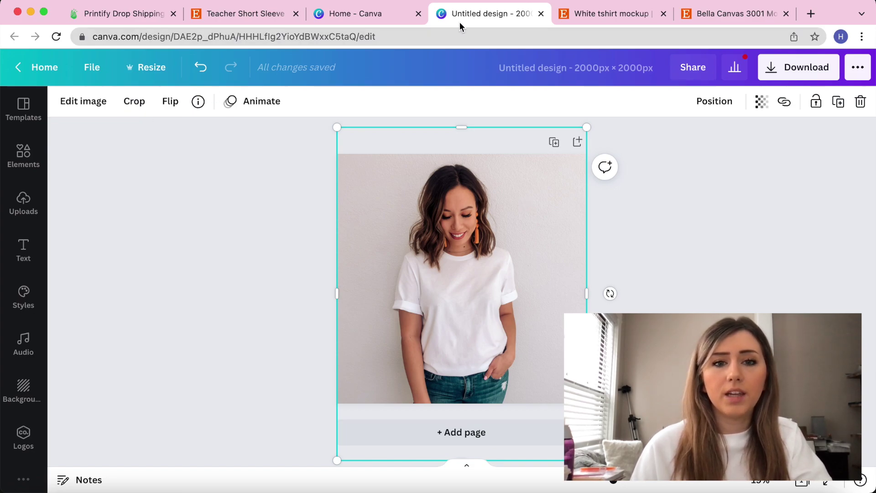
View the design-type options for creating a new design on the Canva home page and return to the untitled 2000px × 2000px design
click(402, 13)
click(771, 74)
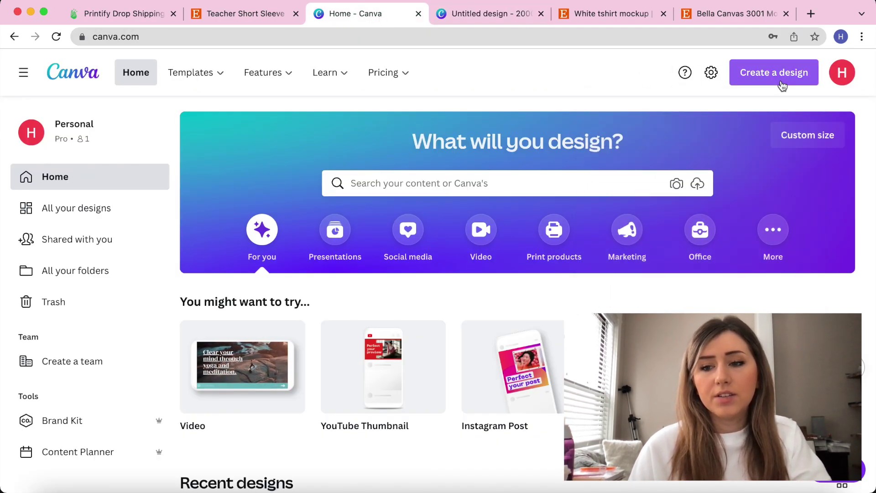
click(771, 74)
click(802, 105)
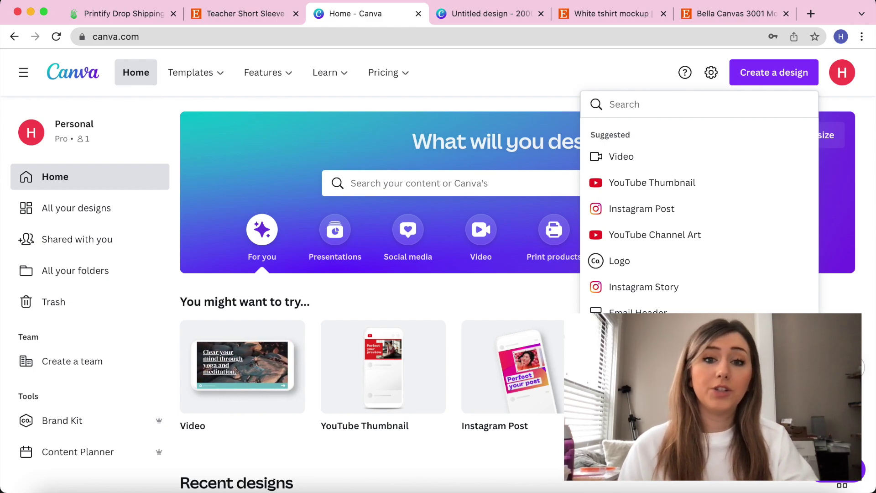
click(469, 15)
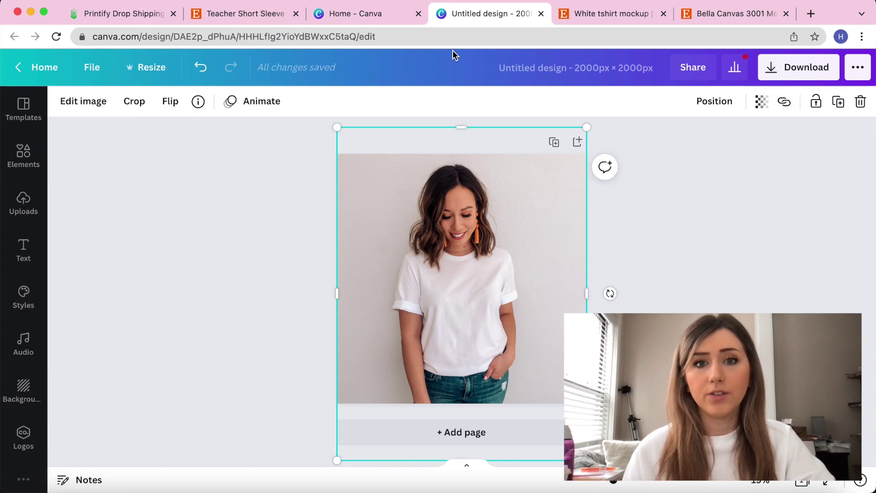
Paste the TEACHER graphic onto the photo, shrink it to the shirt's chest width and position it on the chest
click(128, 212)
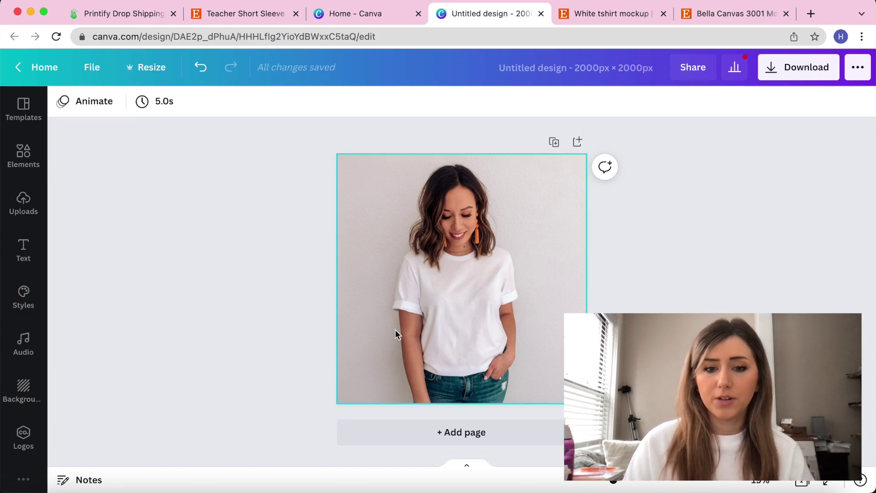
key(super+v)
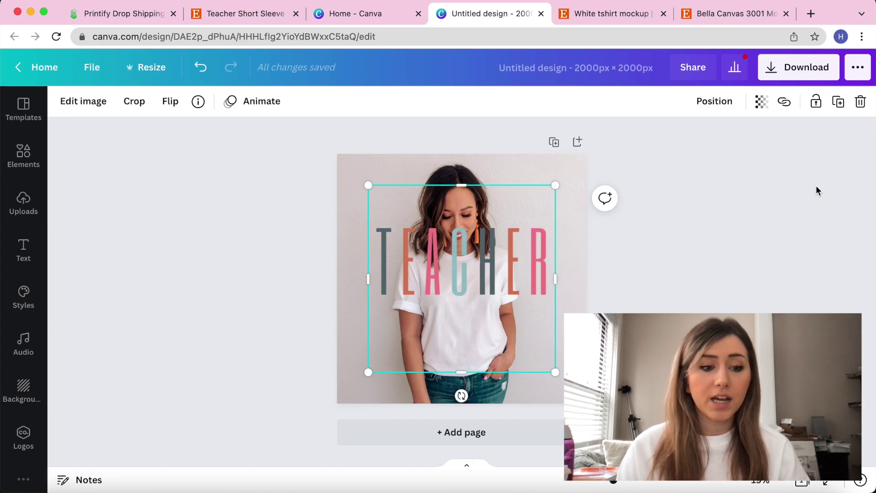
drag(555, 185, 447, 276)
drag(400, 330, 448, 307)
drag(505, 261, 498, 269)
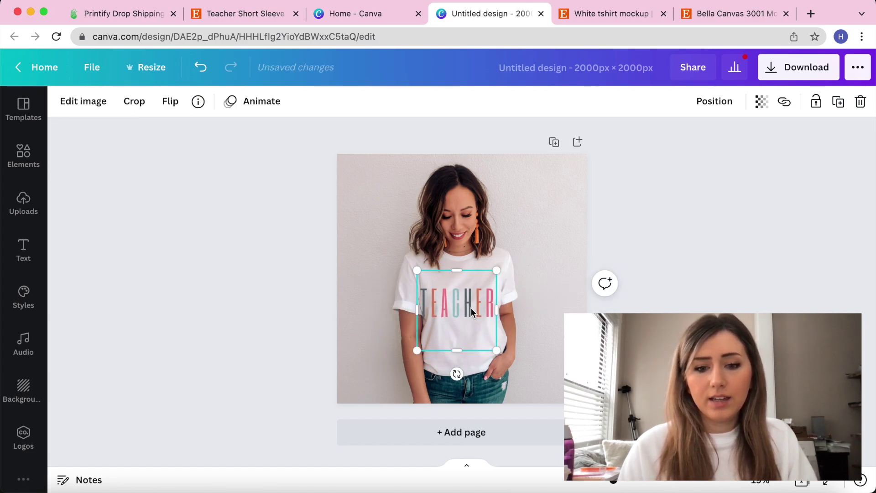
drag(470, 307, 475, 301)
drag(501, 267, 497, 269)
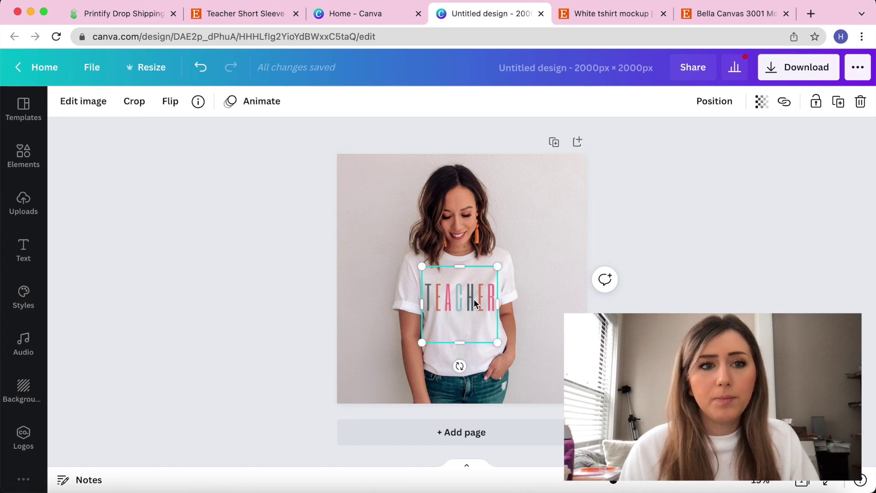
Switch to Printify, check the graphic's placement in the Teacher Short Sleeve Tee's front preview, and return to the Canva design
click(133, 22)
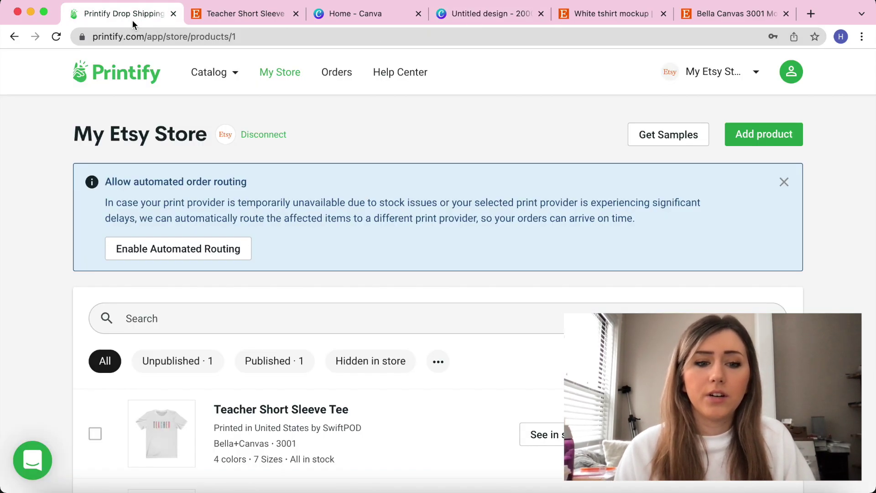
click(162, 433)
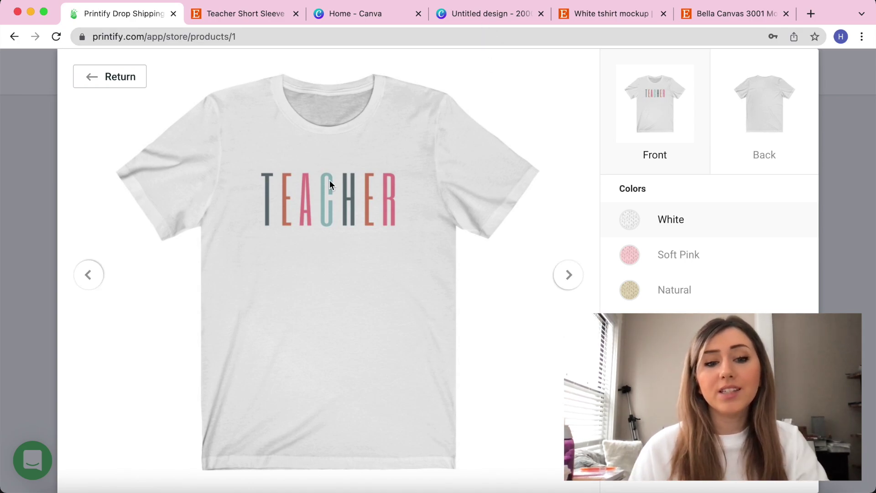
click(494, 12)
Move the TEACHER graphic slightly higher on the chest and fine-tune its horizontal position to center it on the shirt
drag(480, 299, 479, 294)
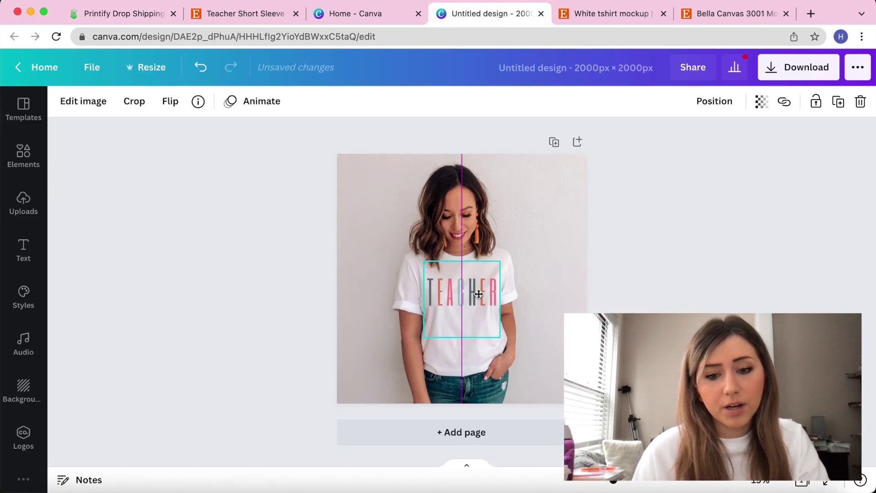
scroll(514, 286, up, 5)
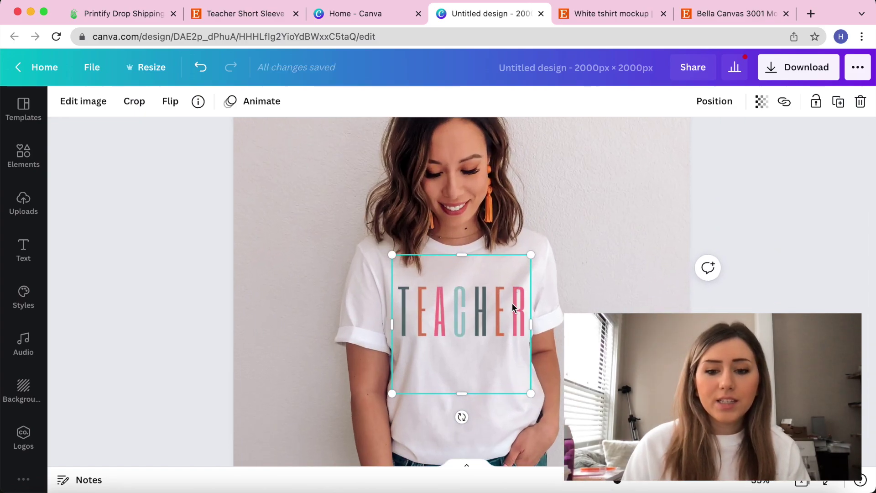
key(Left)
key(Left)
key(Left)
key(Left)
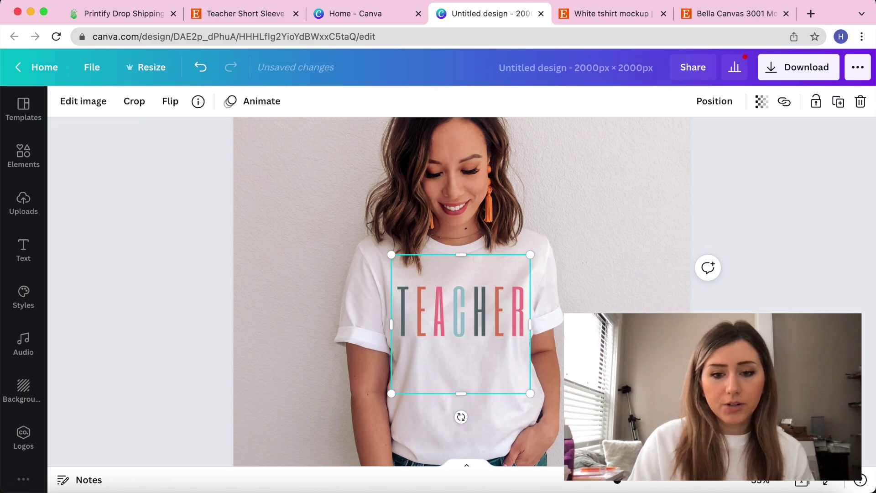
key(Right)
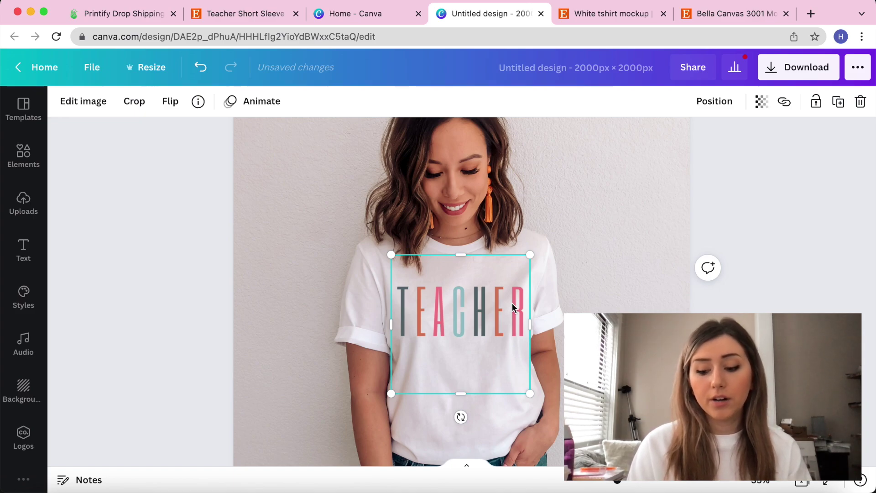
key(Left)
key(Left)
key(Left)
key(Left)
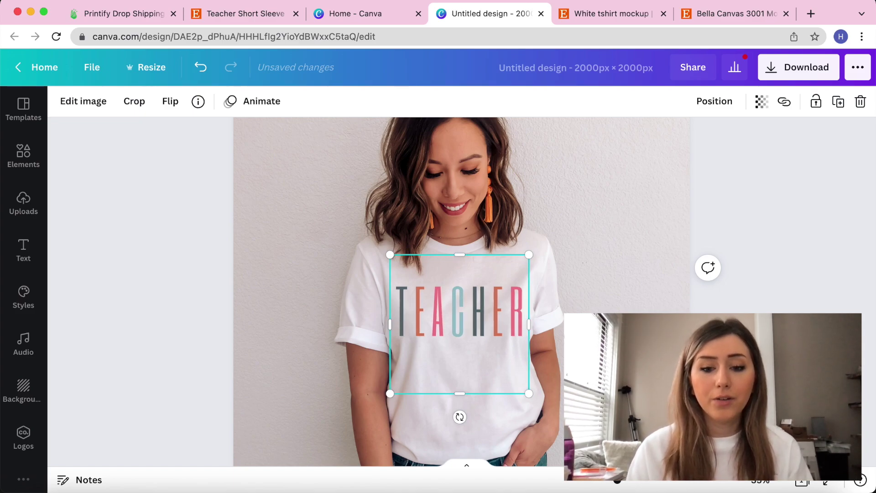
key(Right)
key(Right)
key(Right)
key(Right)
key(Right)
key(Right)
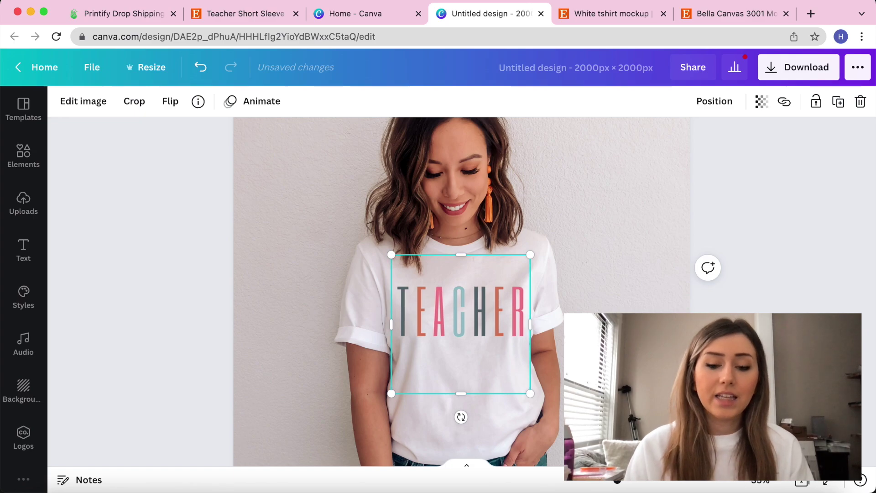
key(Left)
key(Left)
key(Left)
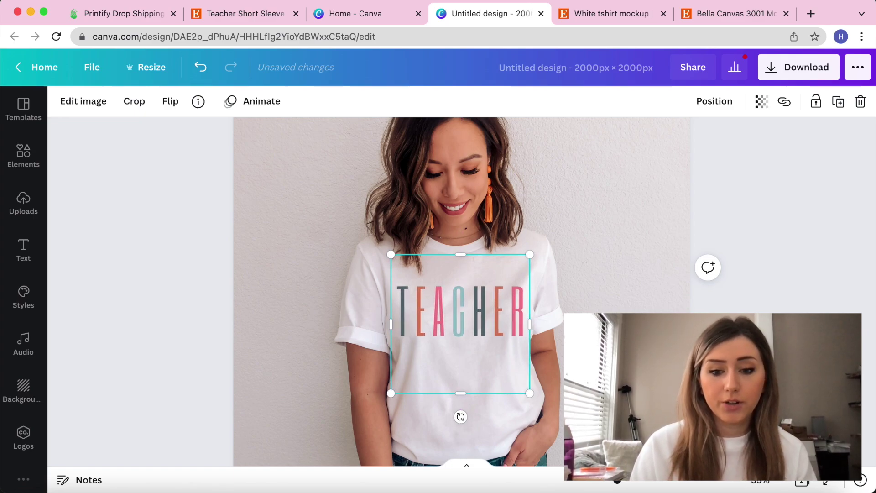
Nudge the TEACHER graphic up slightly toward the neckline and deselect it
key(Up)
key(Up)
key(Up)
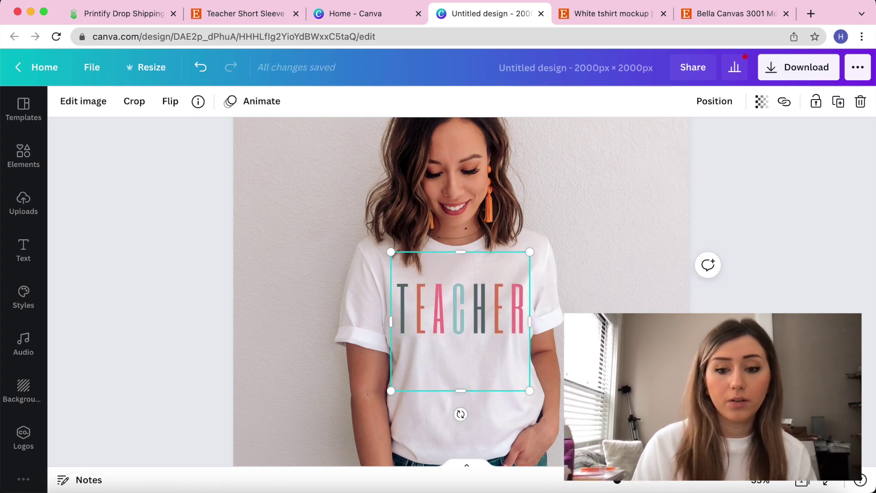
key(Escape)
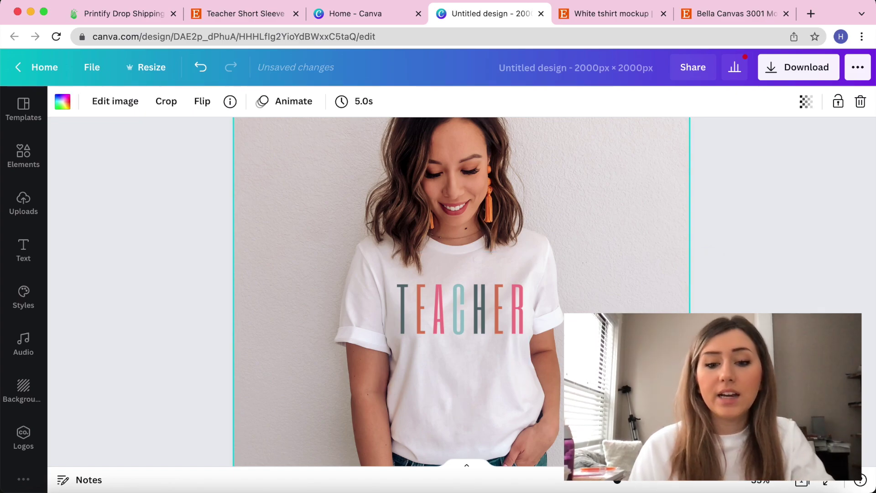
click(782, 301)
Rotate the TEACHER graphic slightly counterclockwise to follow the shirt's tilt and nudge it down a little
click(449, 320)
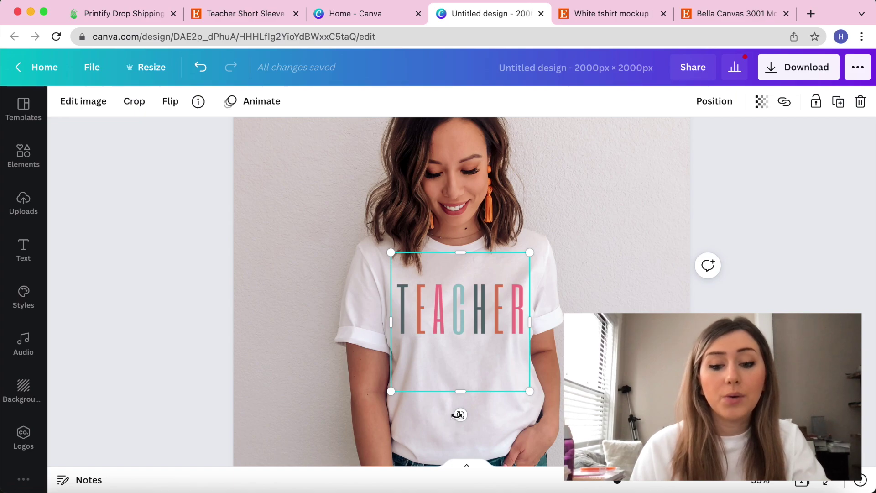
drag(459, 414, 466, 414)
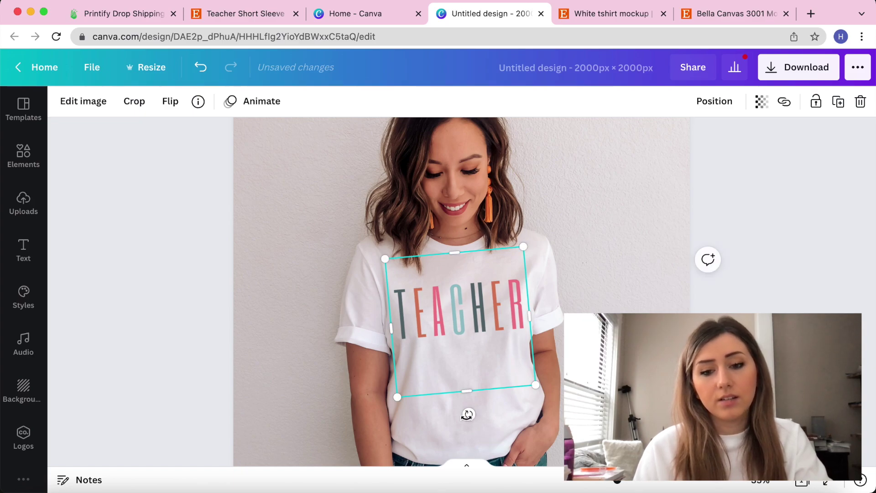
key(shift+Down)
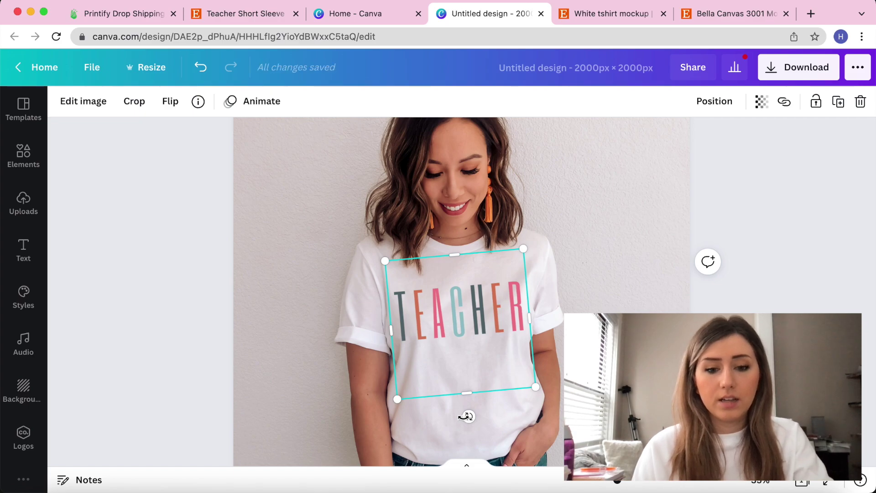
Shrink the TEACHER graphic slightly and shift it to re-center it on the shirt's chest
click(725, 303)
click(448, 292)
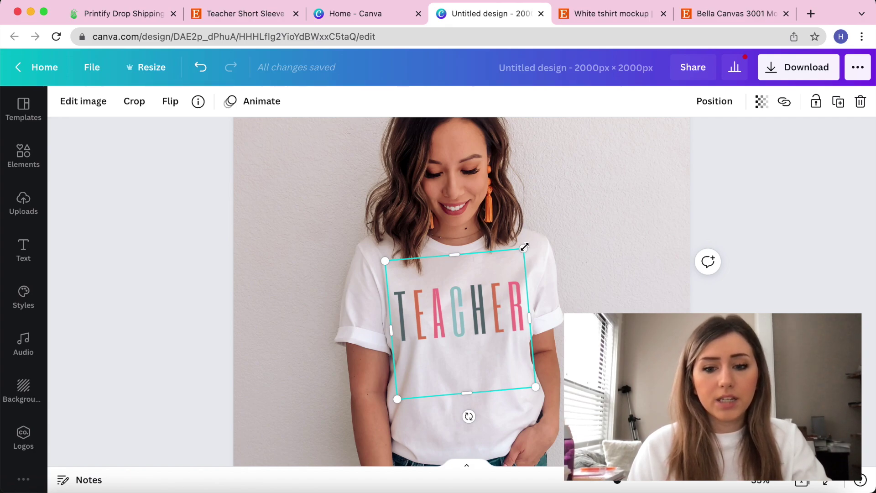
drag(524, 247, 517, 254)
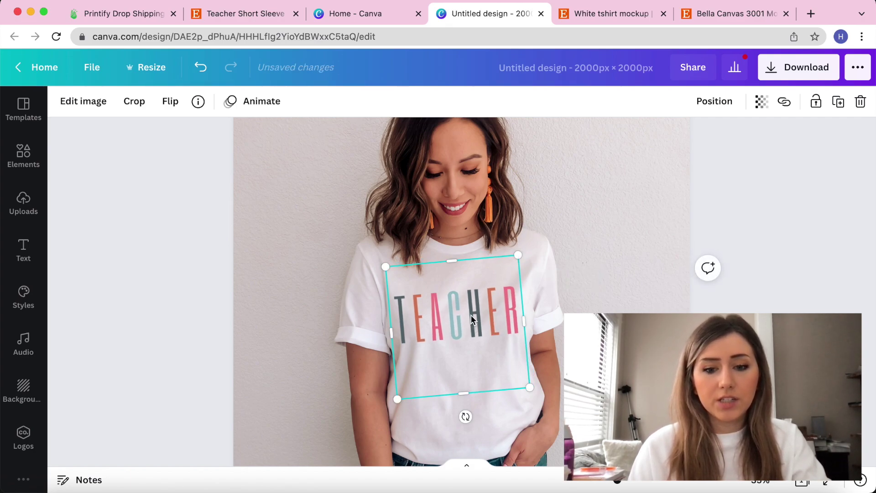
drag(471, 314, 475, 311)
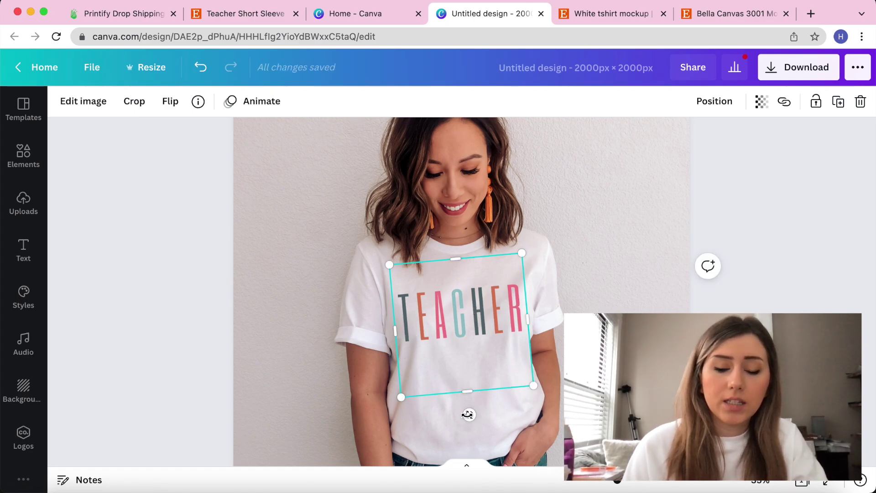
Rotate the TEACHER graphic very slightly clockwise and nudge it up toward the neckline
drag(468, 414, 465, 412)
click(740, 301)
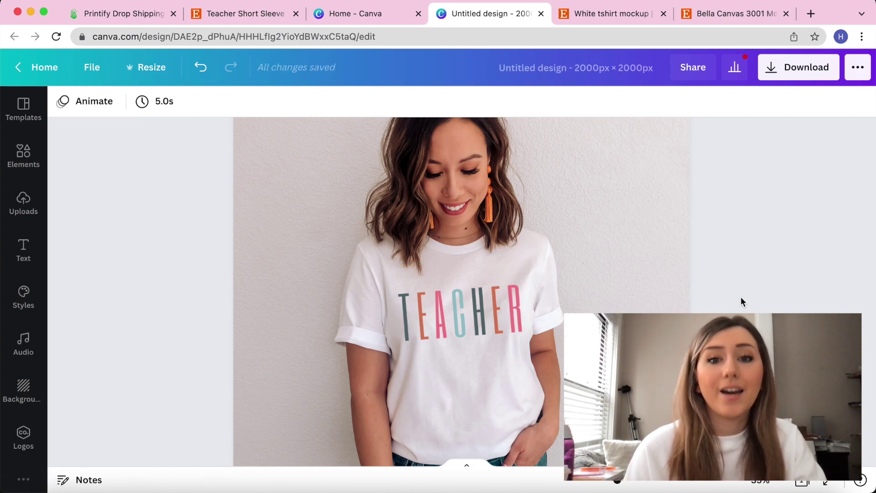
click(495, 294)
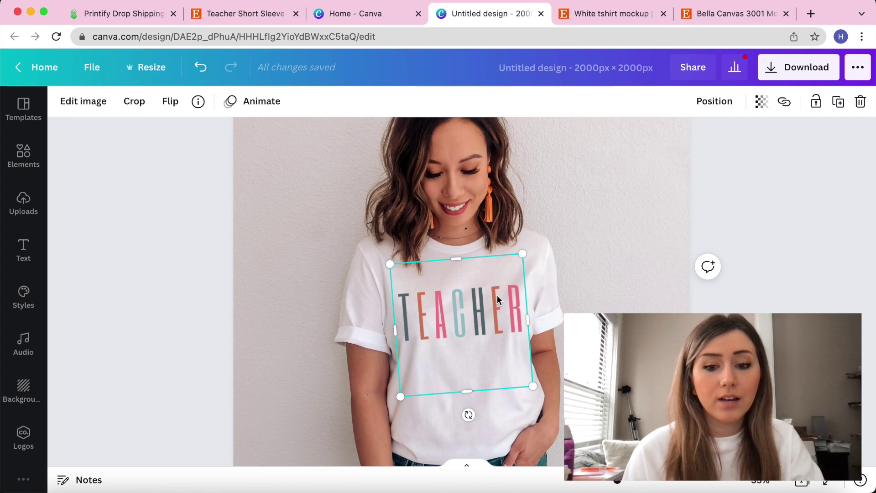
drag(496, 296, 496, 292)
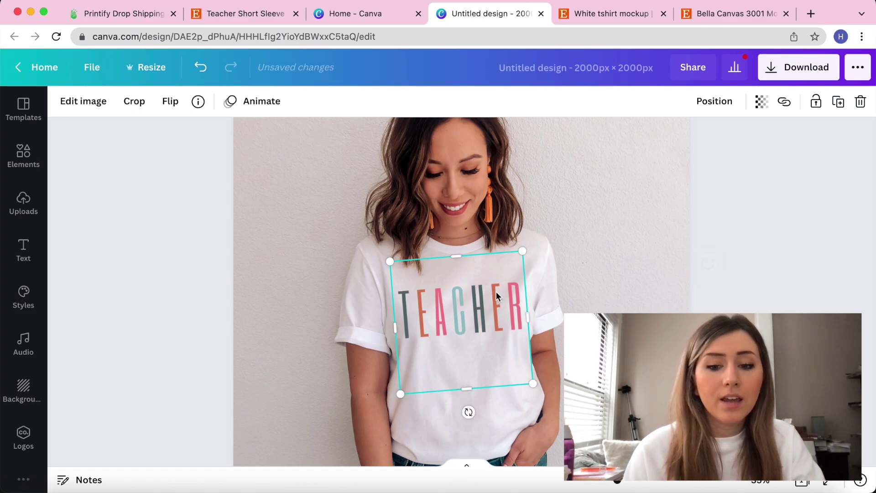
click(711, 319)
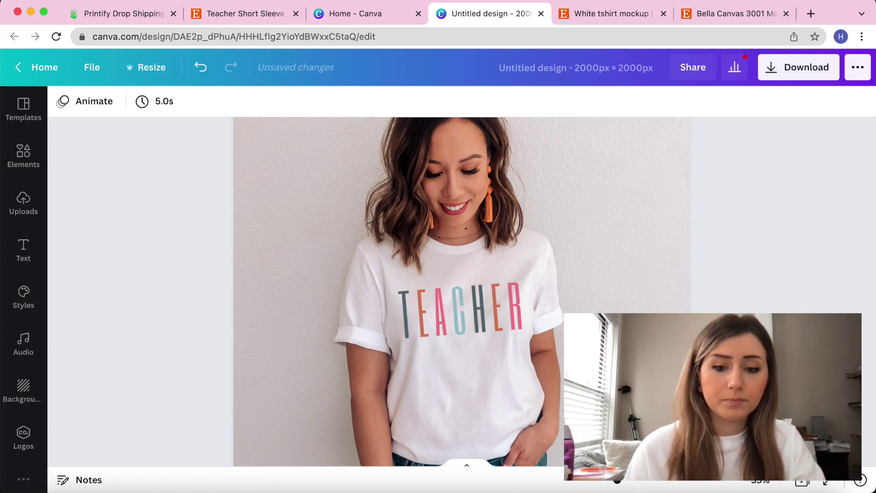
Reduce the TEACHER graphic's tilt a little more and nudge it slightly left on the shirt
click(437, 296)
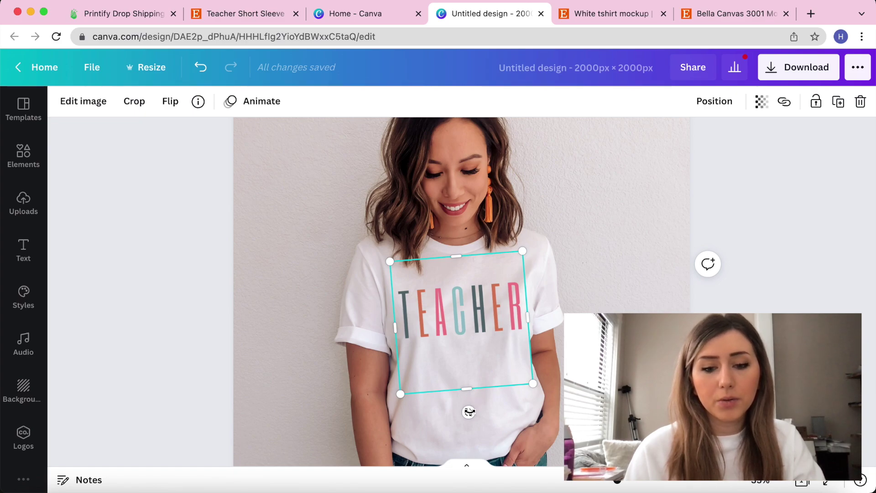
drag(469, 412, 467, 412)
click(827, 249)
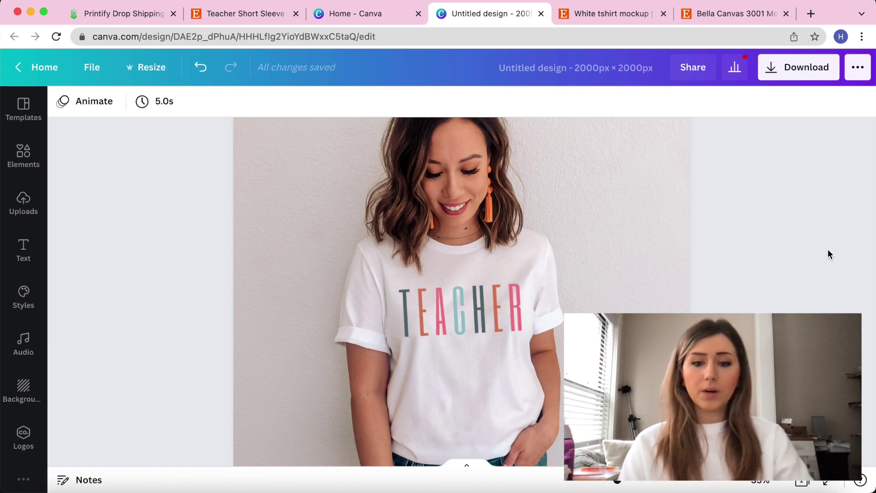
click(459, 306)
drag(459, 307, 458, 307)
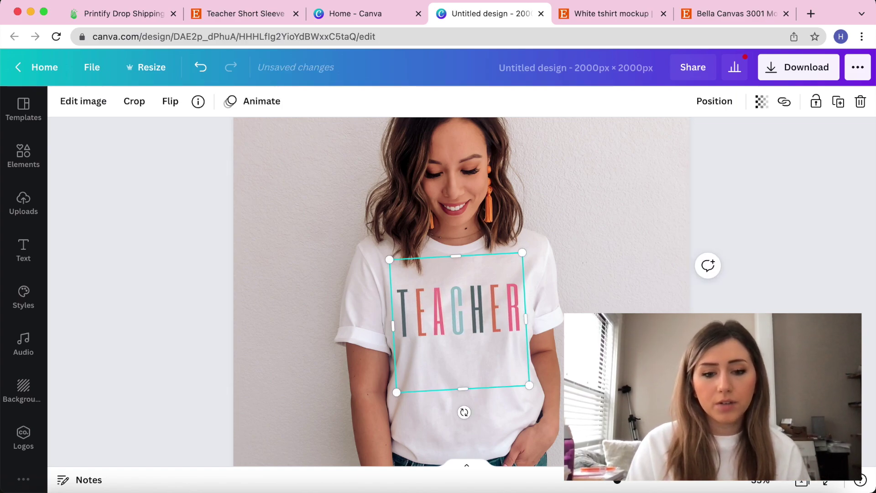
click(842, 297)
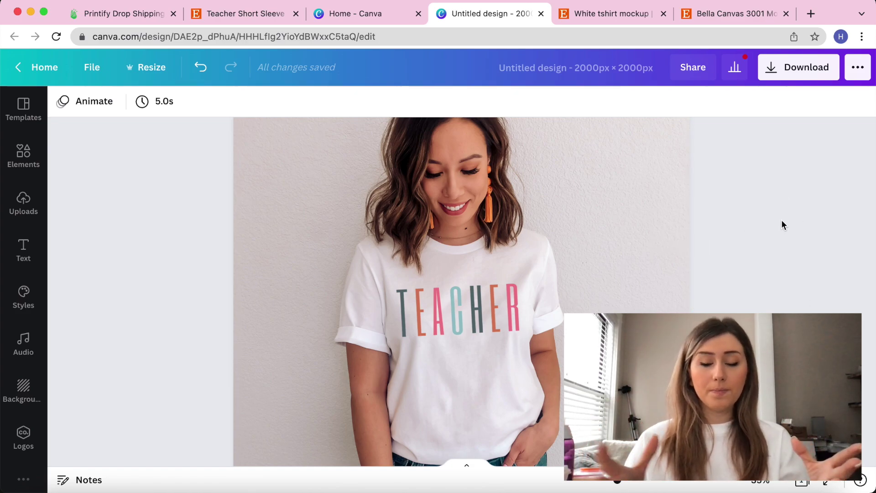
Set the TEACHER graphic's transparency to 87 so it blends into the shirt fabric, and deselect it
click(418, 312)
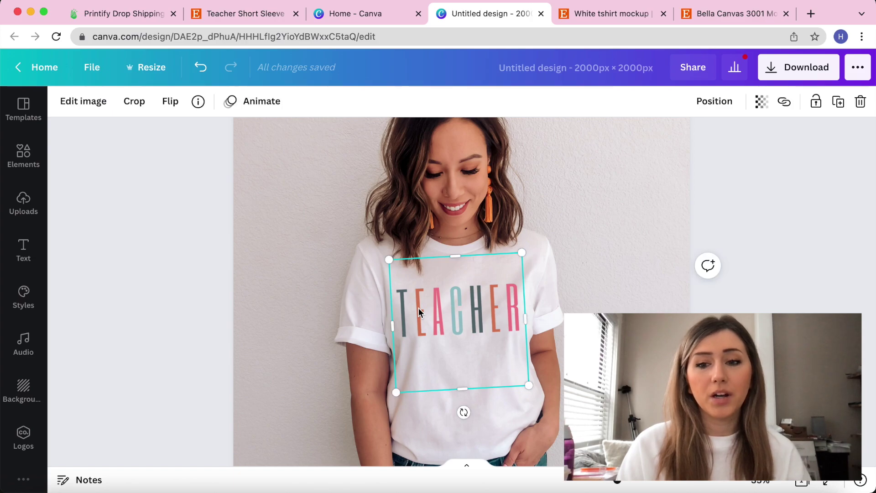
click(760, 103)
drag(717, 141, 708, 149)
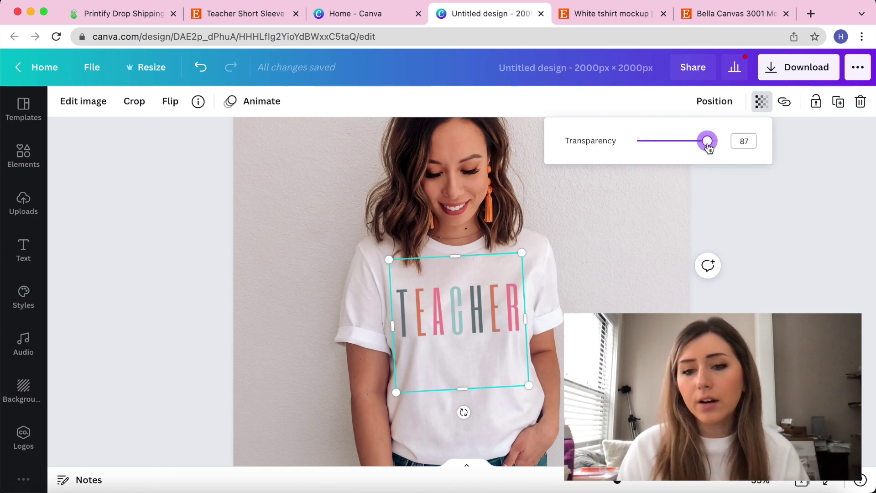
click(745, 231)
click(745, 232)
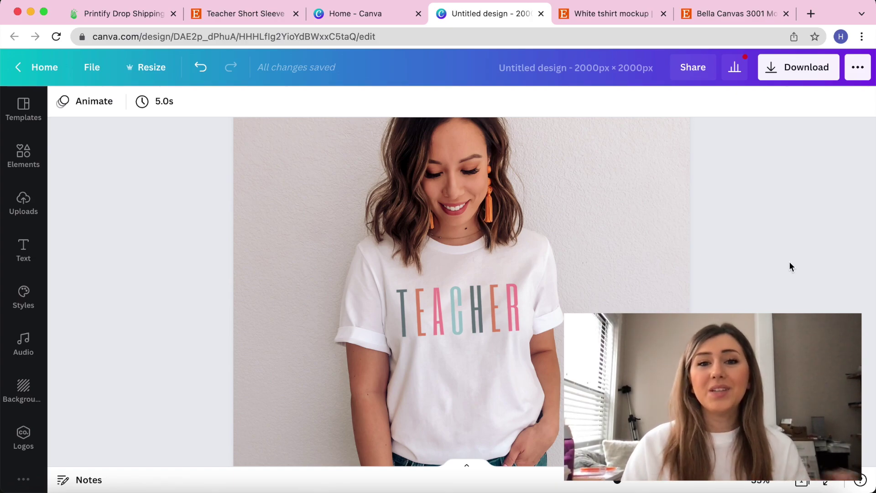
Open the download settings for the mockup design and view the available file types
click(771, 68)
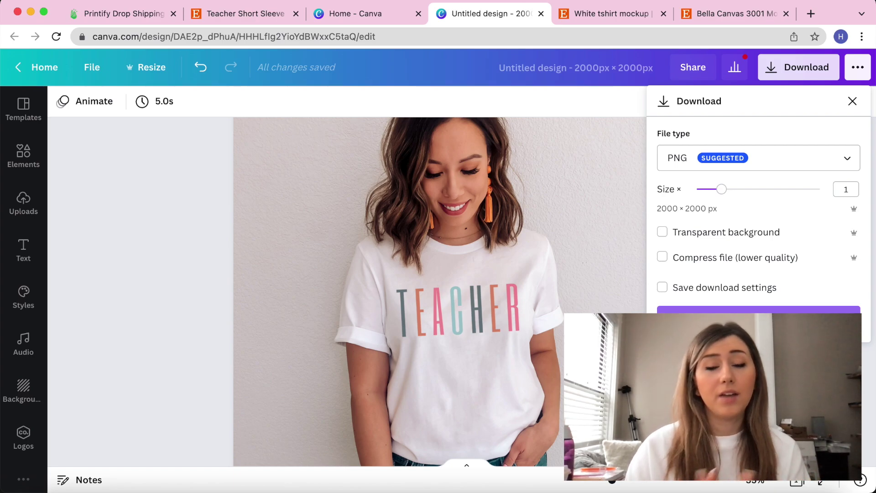
click(688, 168)
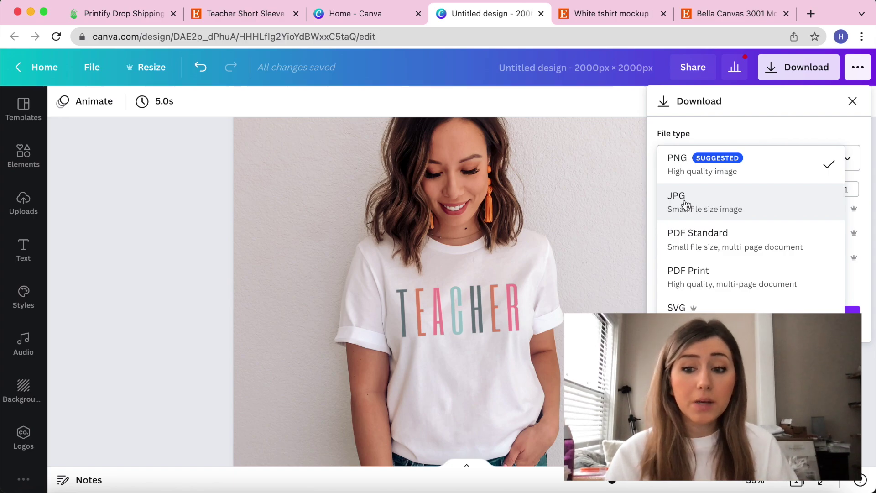
click(700, 129)
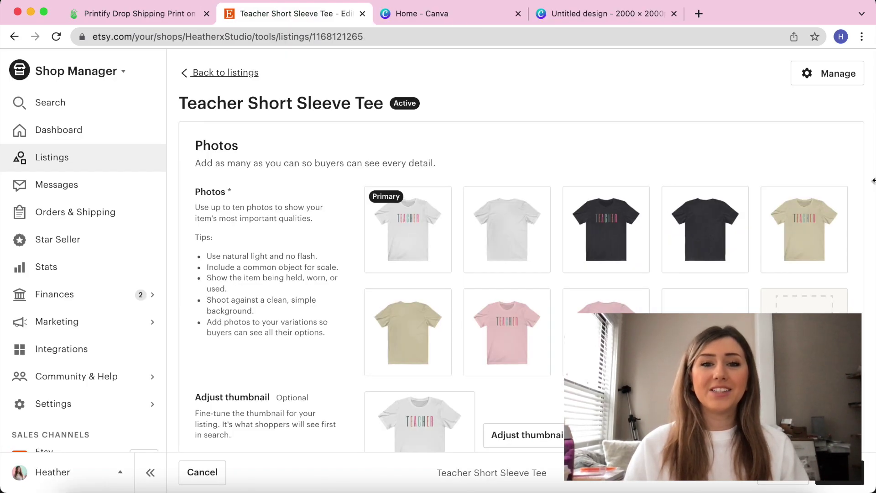
In the Etsy Teacher Short Sleeve Tee listing, delete all existing product photos and start adding a new photo
mouse_move(437, 260)
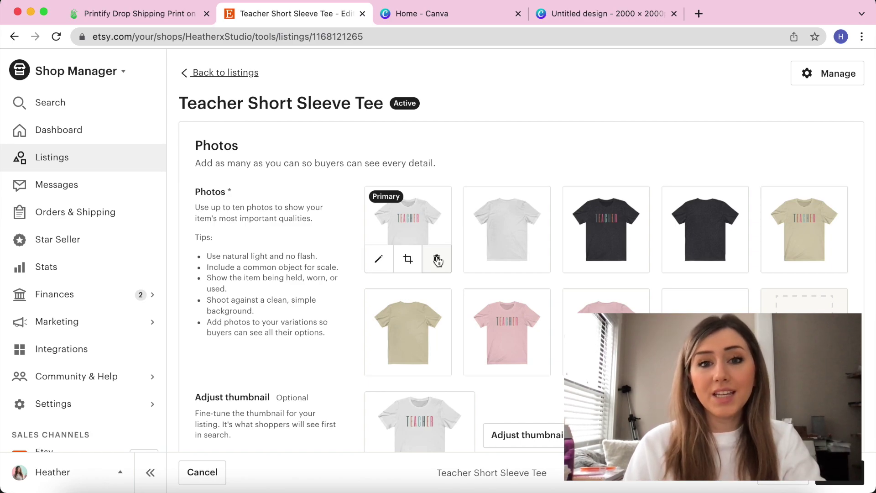
click(437, 260)
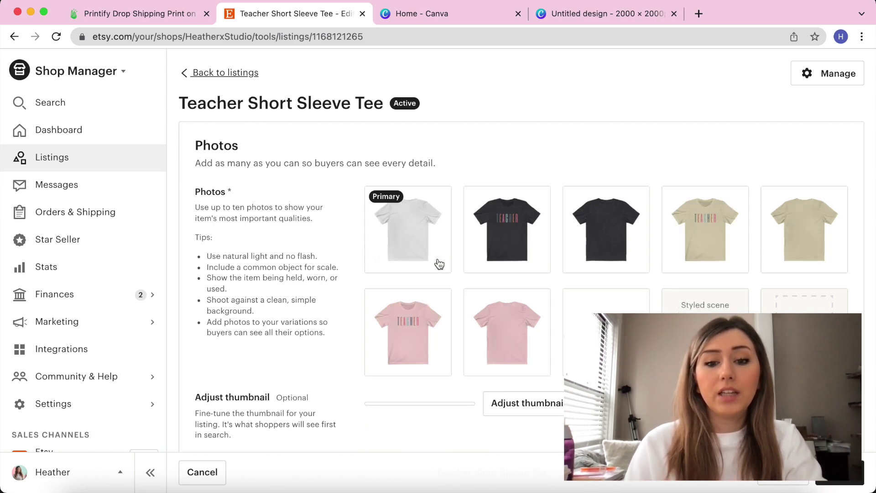
click(437, 260)
click(438, 262)
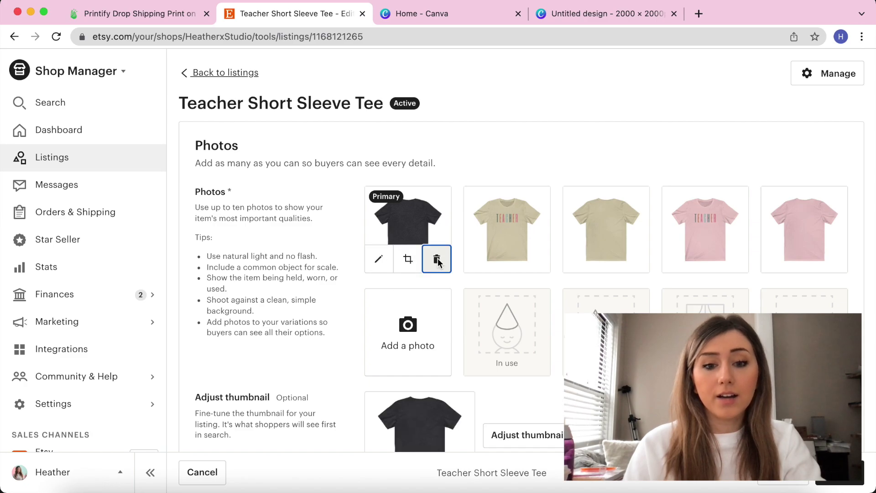
click(437, 260)
click(437, 260)
click(437, 260)
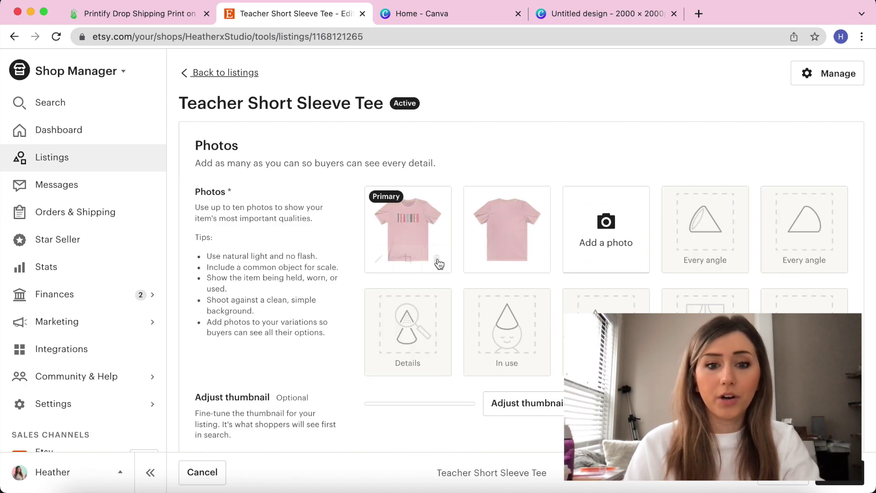
click(437, 261)
click(437, 262)
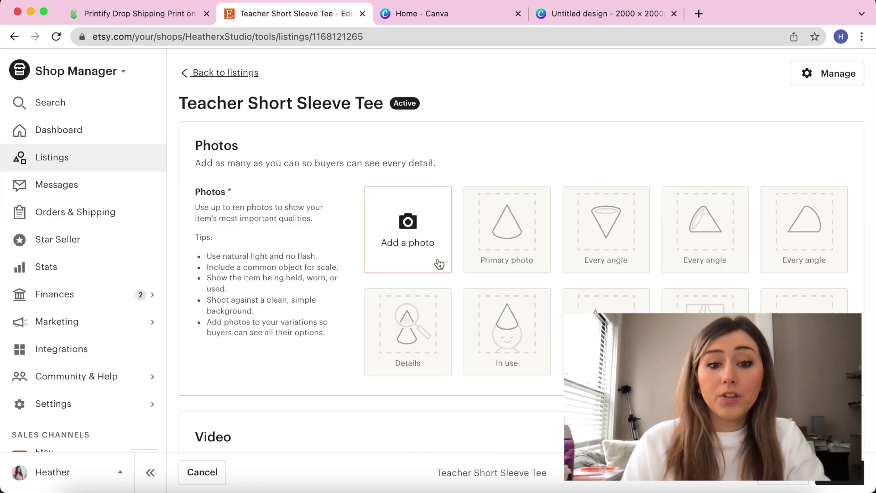
click(373, 228)
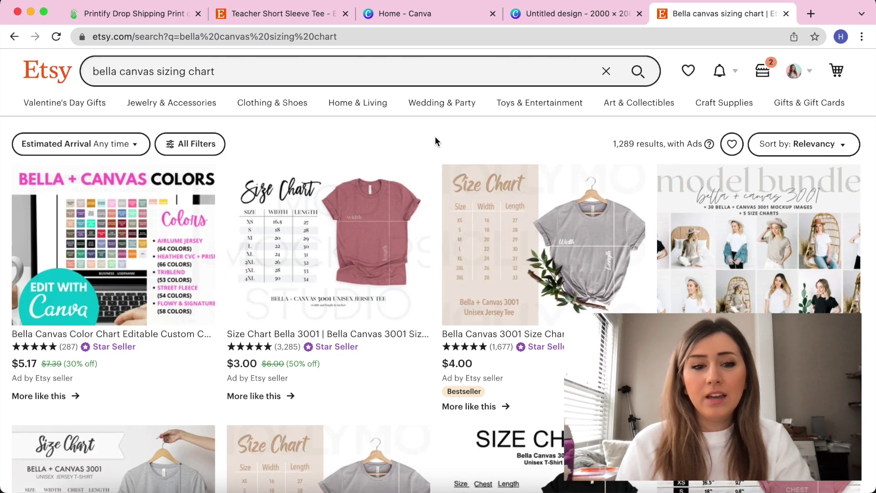
Browse the Etsy results for "bella canvas sizing chart" and open the ModMockupsStudio Bella 3001 size chart listing to examine it
scroll(434, 136, down, 2)
scroll(434, 136, down, 1)
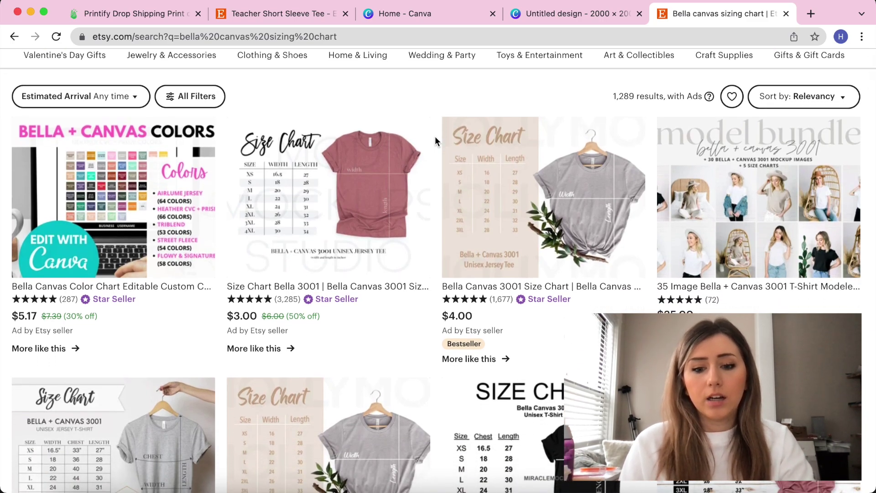
scroll(435, 136, down, 1)
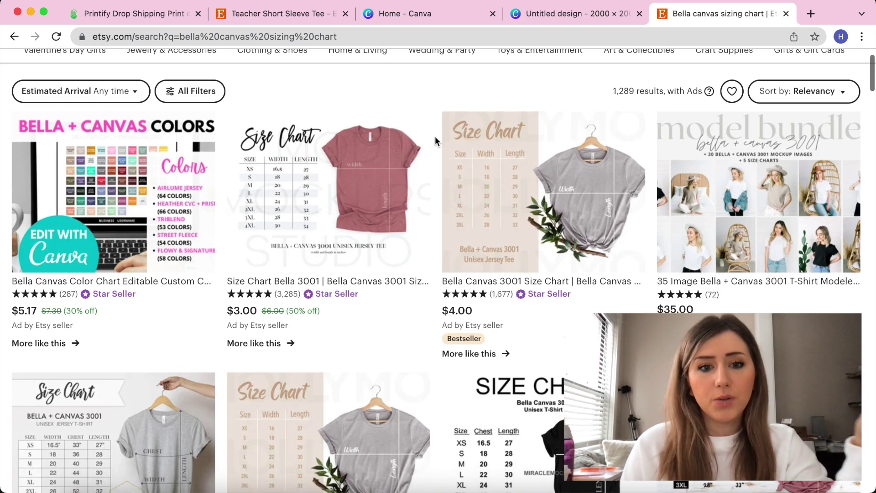
scroll(434, 136, down, 1)
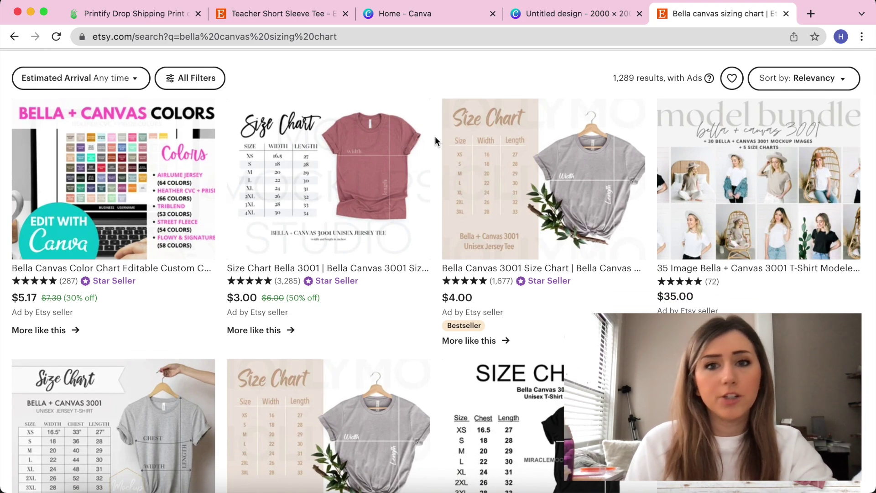
scroll(434, 135, down, 1)
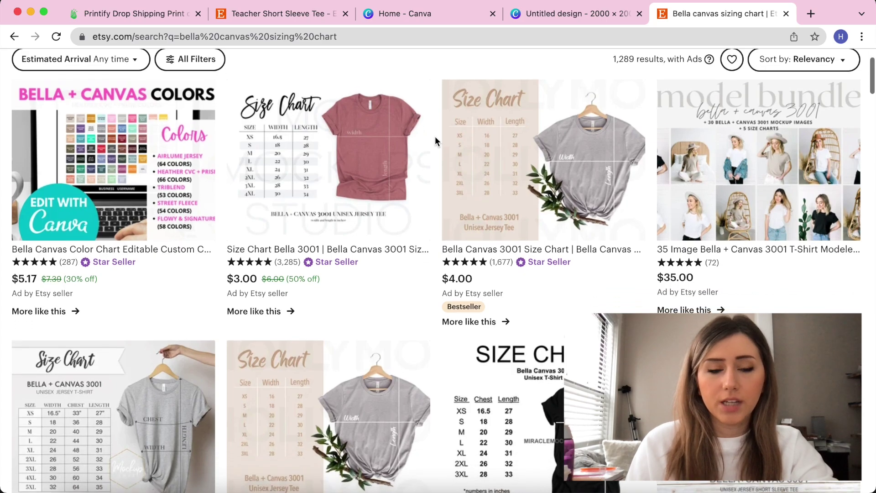
scroll(435, 136, down, 1)
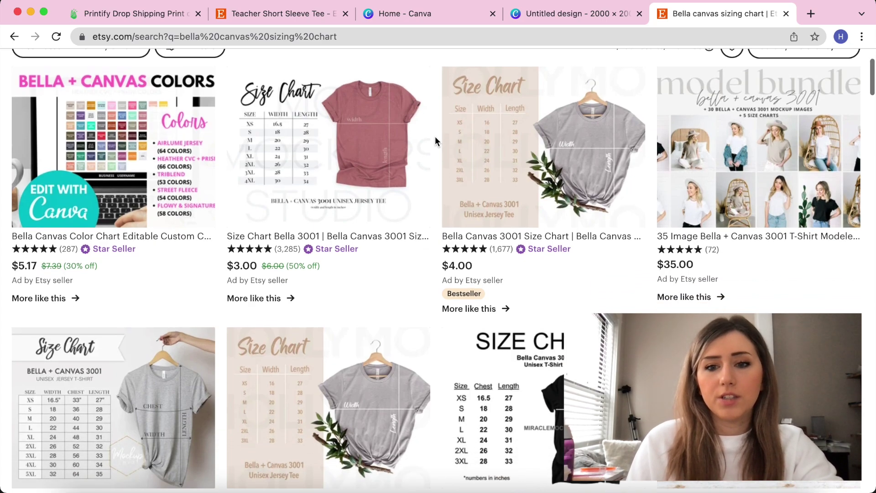
scroll(434, 136, down, 1)
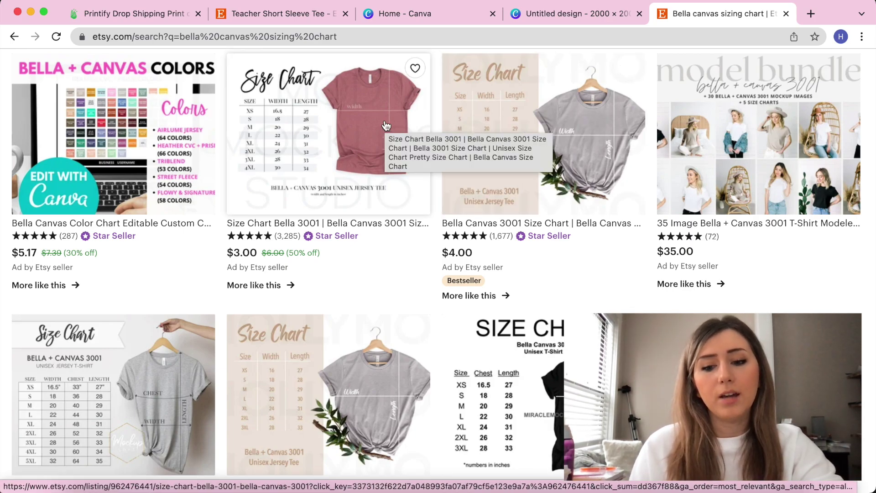
click(359, 161)
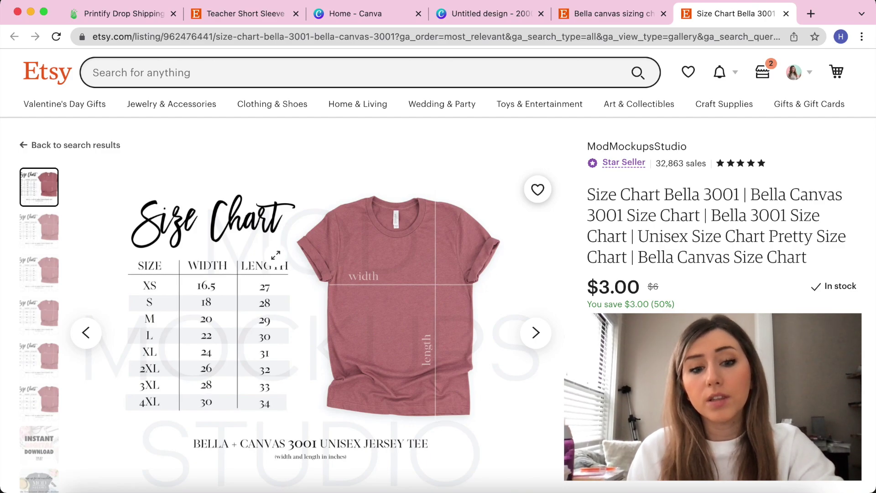
scroll(276, 255, down, 3)
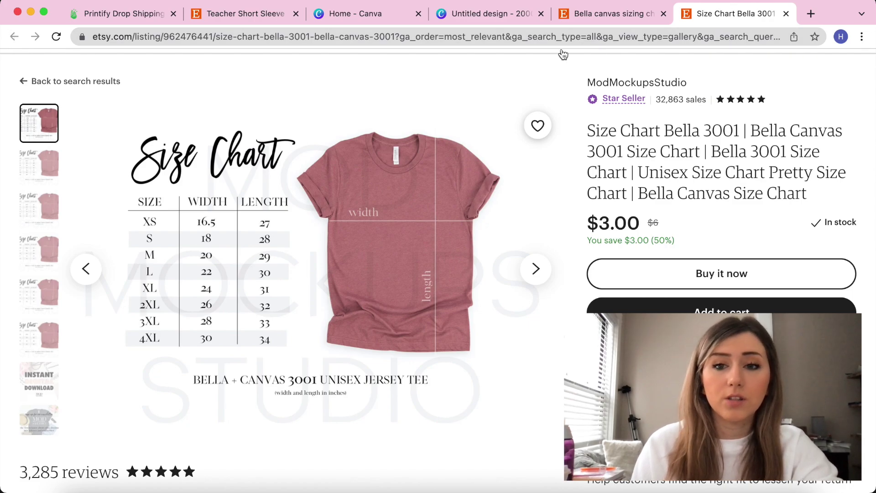
Return to the sizing chart results, open the Bella Canvas Color Chart listing and examine its enlarged main image
key(ctrl+shift+Tab)
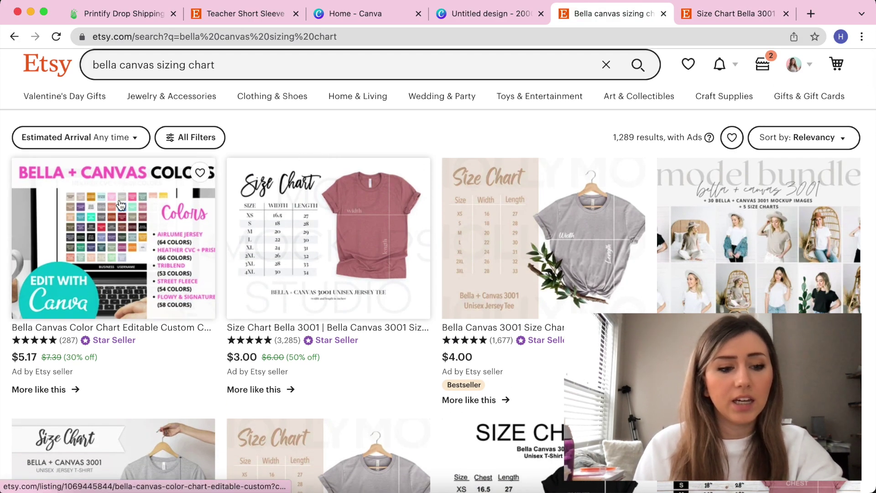
click(121, 204)
scroll(119, 204, down, 1)
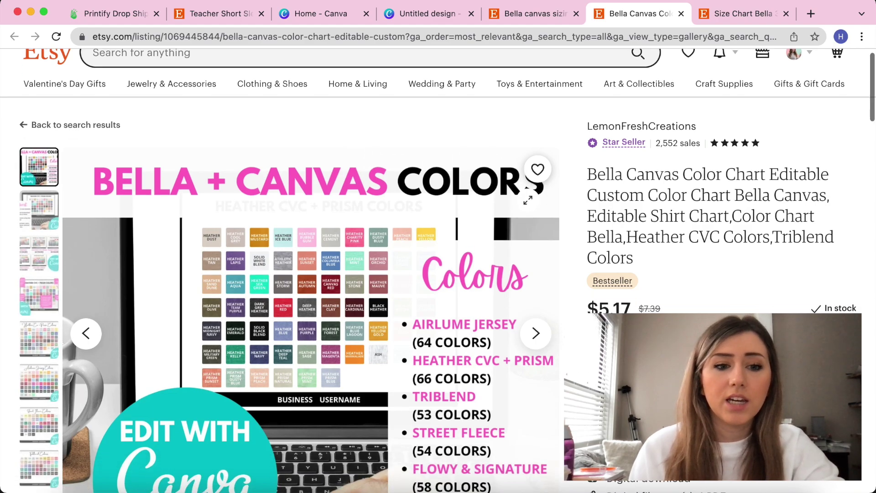
click(325, 212)
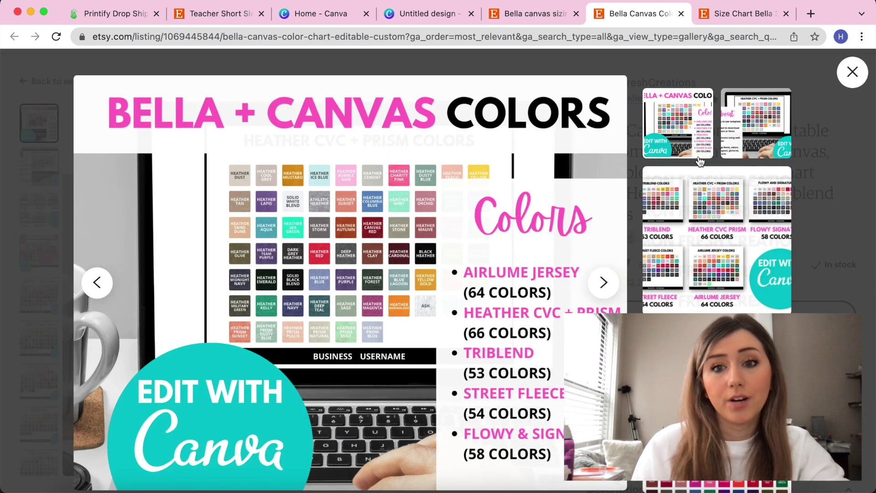
click(852, 72)
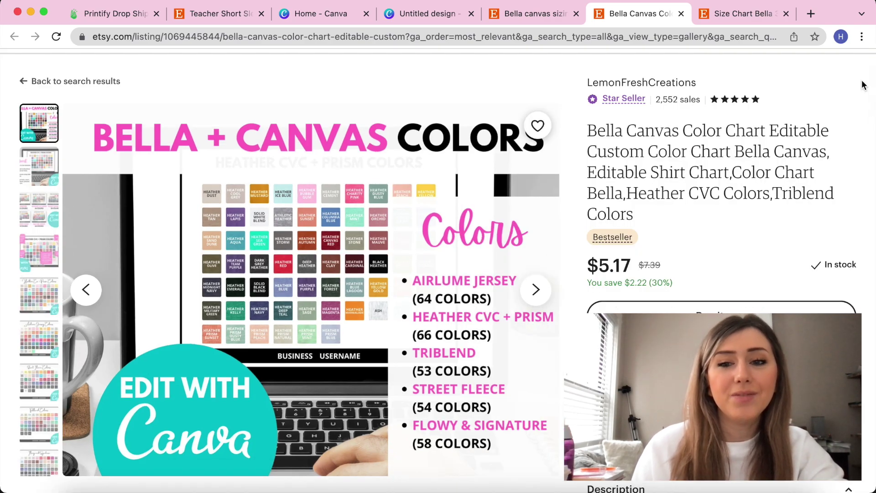
scroll(861, 85, up, 3)
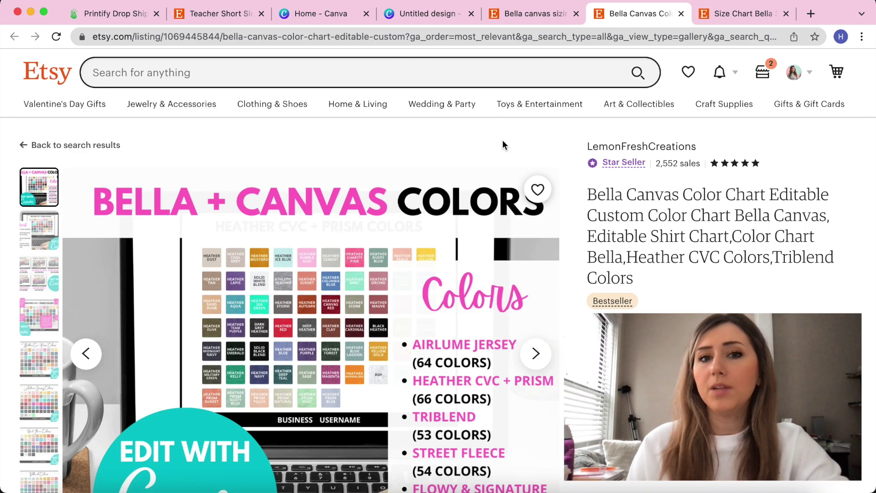
scroll(502, 139, down, 3)
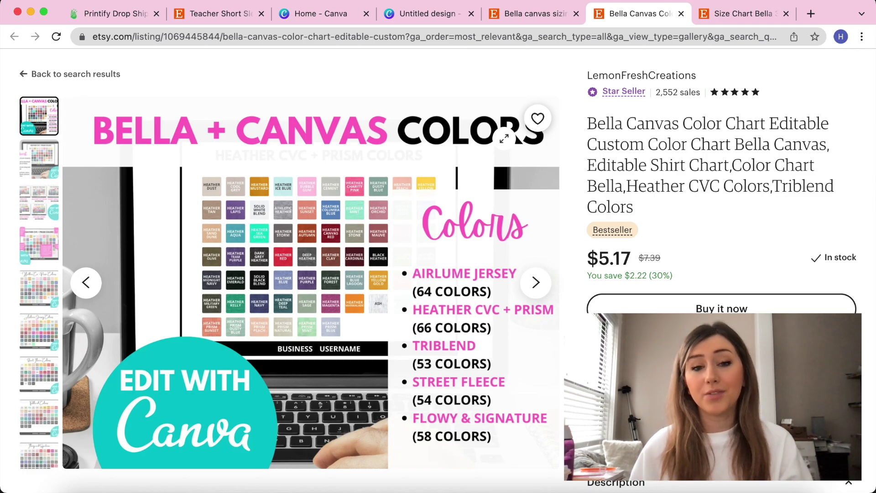
Return to the Teacher Short Sleeve Tee listing and change its title to "Teacher T-shirt"
key(super+2)
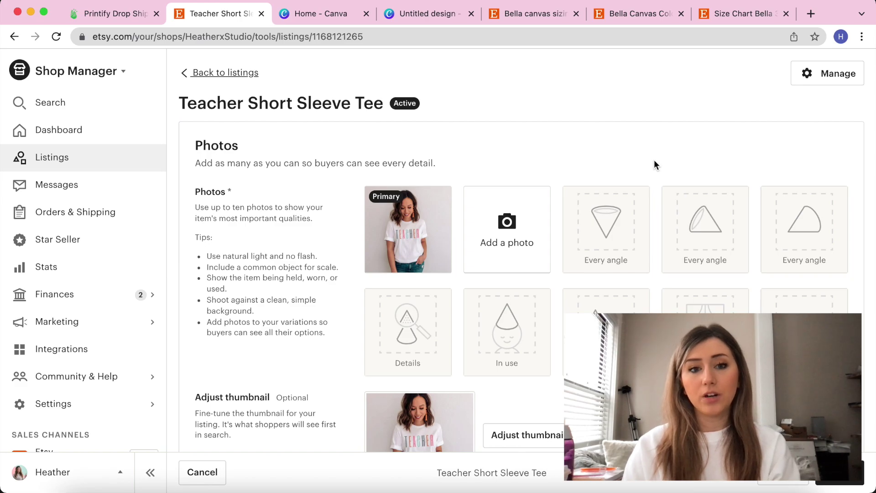
scroll(653, 165, down, 10)
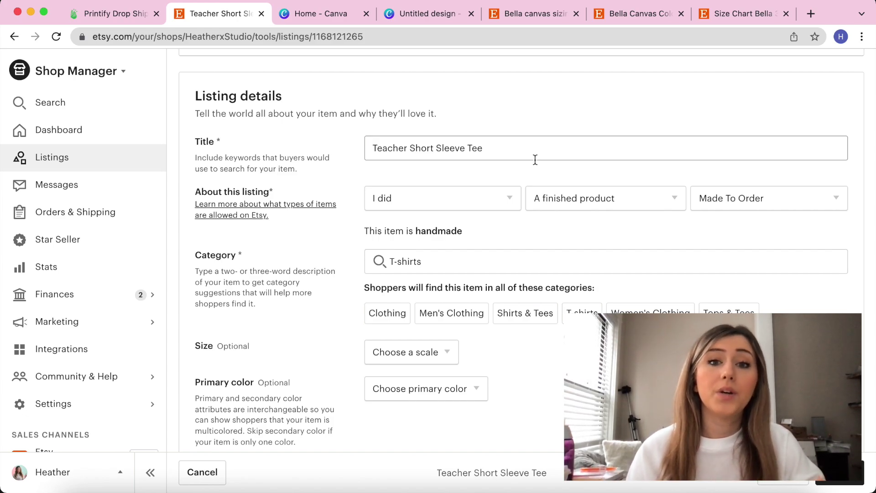
click(496, 147)
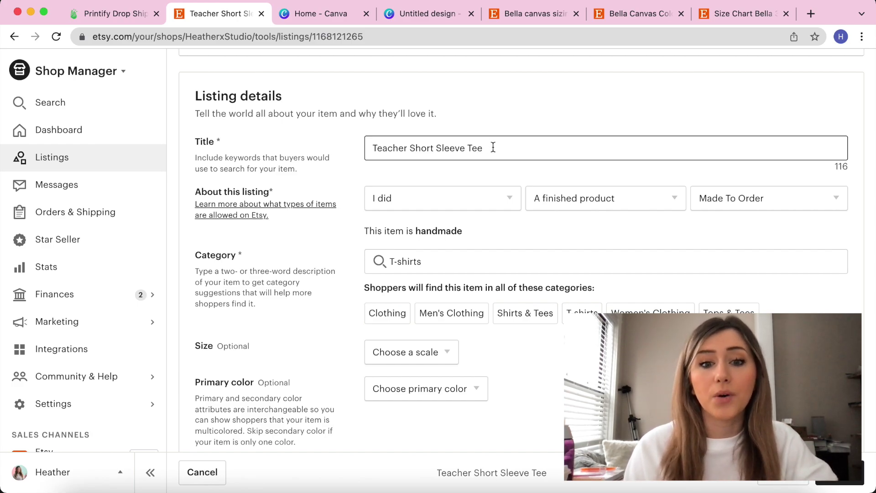
key(alt+BackSpace)
key(alt+BackSpace)
key(alt+BackSpace)
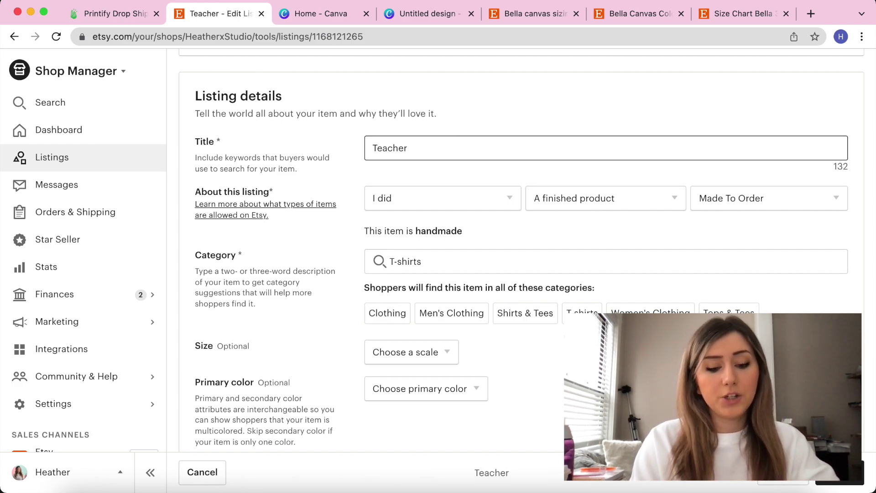
text(T-shirt)
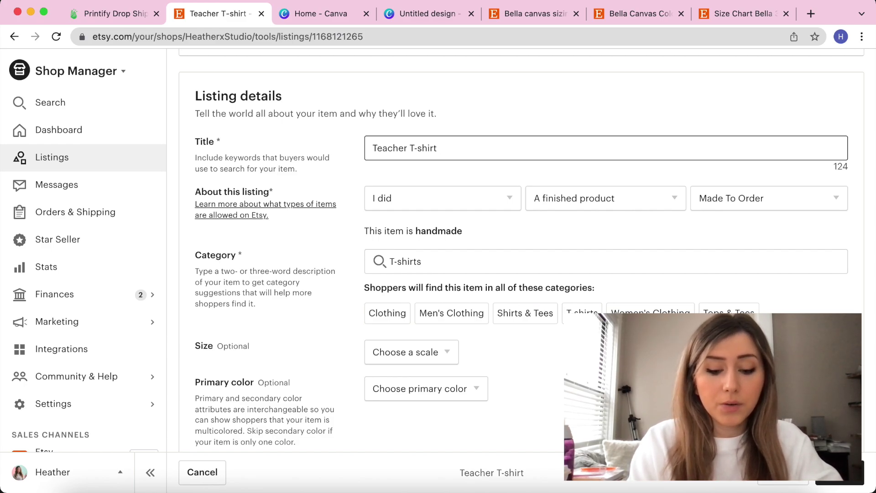
Extend the listing title with the keyword phrases ", Gift for New Teacher, Future Teacher Shirt"
text(, Gift for )
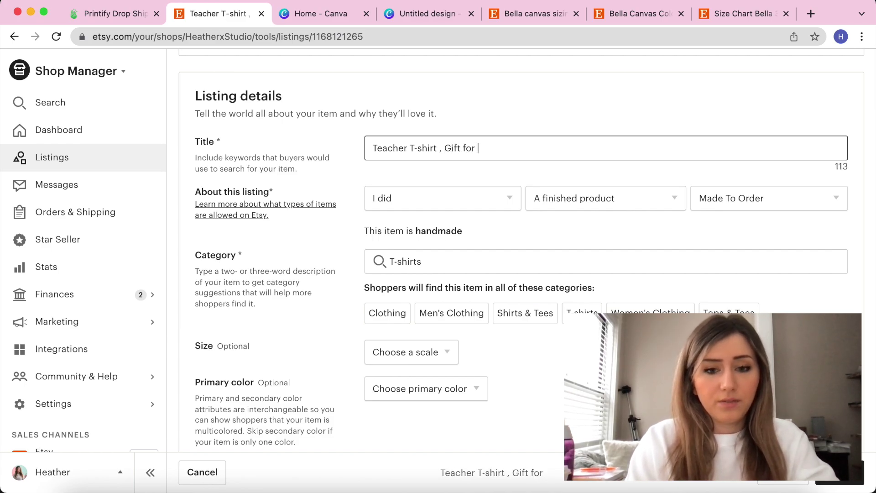
text(New Te)
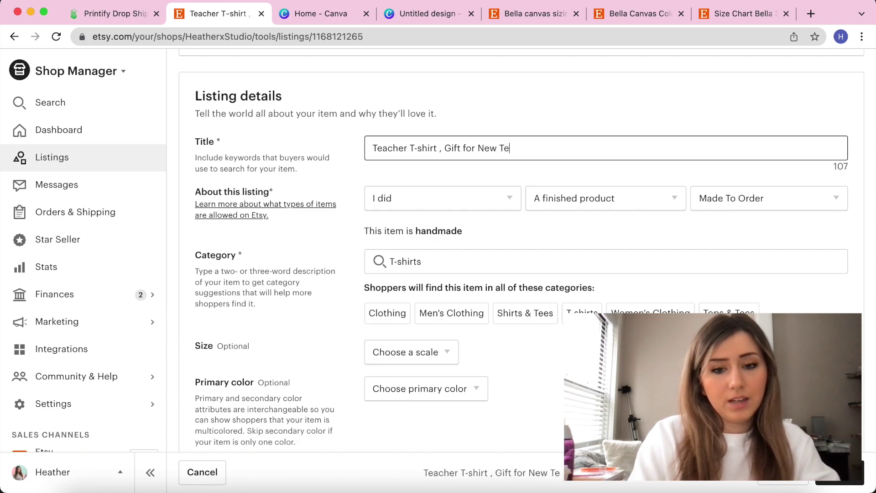
text(acher)
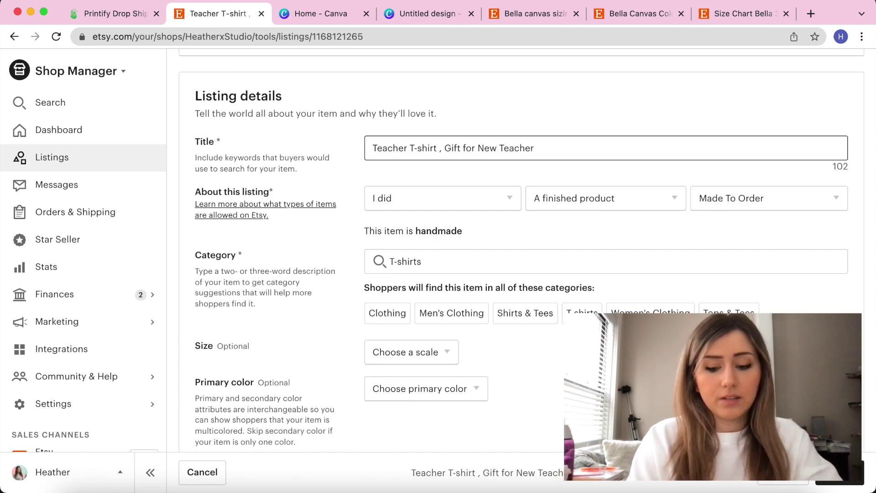
text(, Teach)
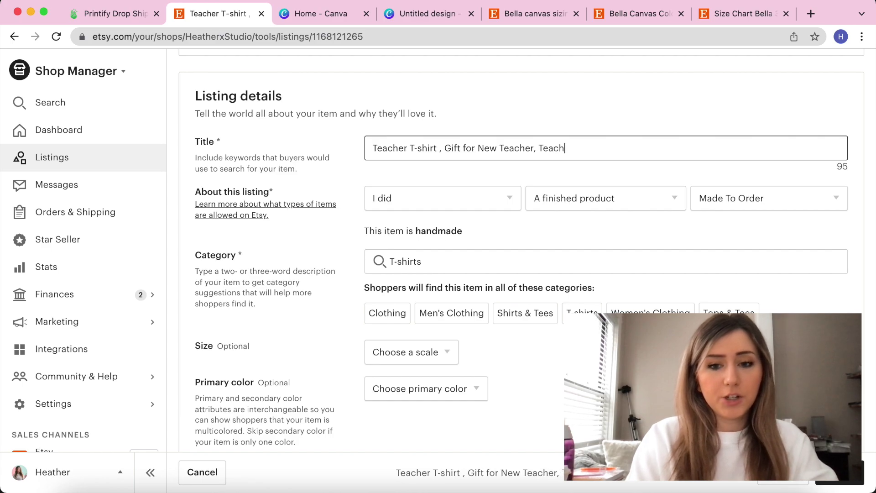
key(BackSpace)
key(BackSpace)
key(BackSpace)
key(BackSpace)
key(BackSpace)
text(Future)
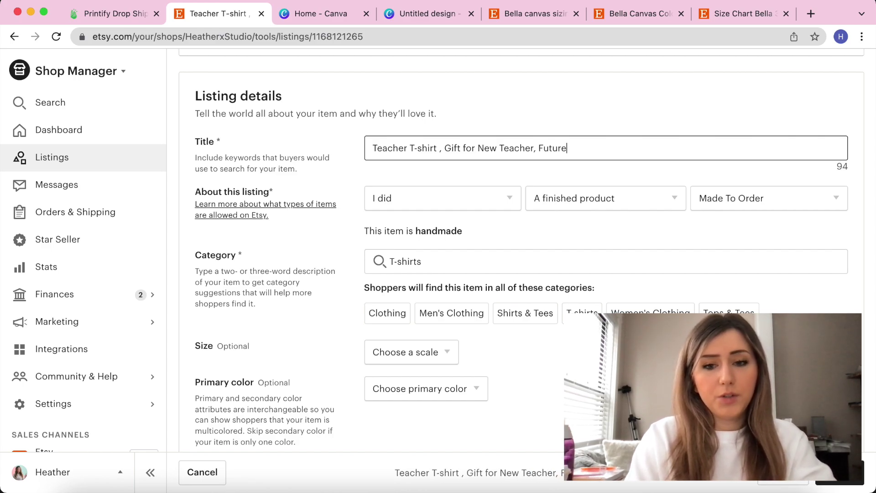
text( Teacher )
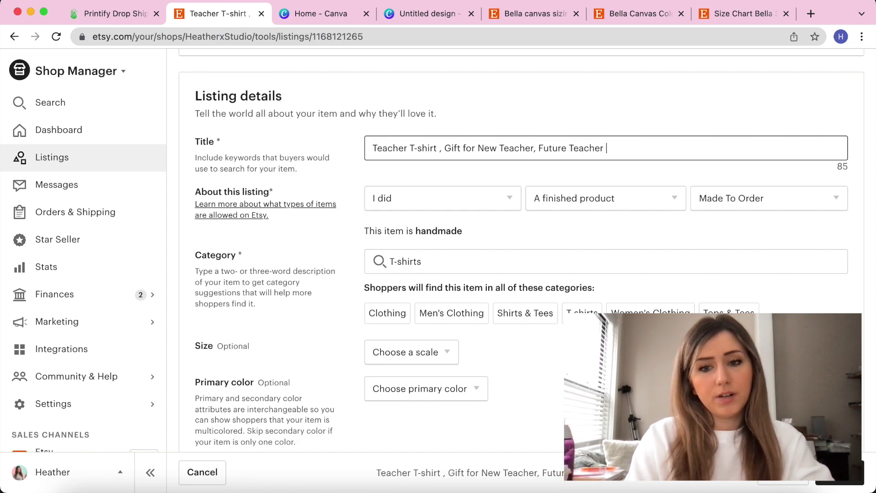
text(Shirt)
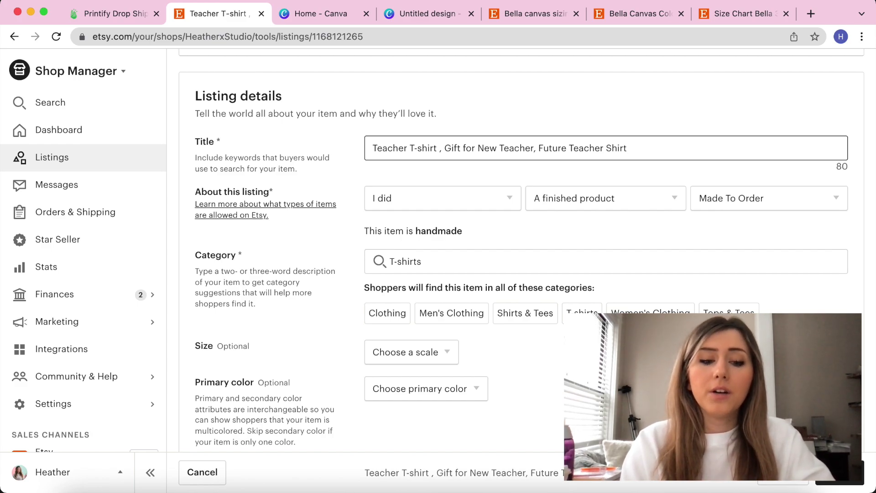
Append the subject keywords "English Teacher Spanish Teacher" to the listing title
text(English)
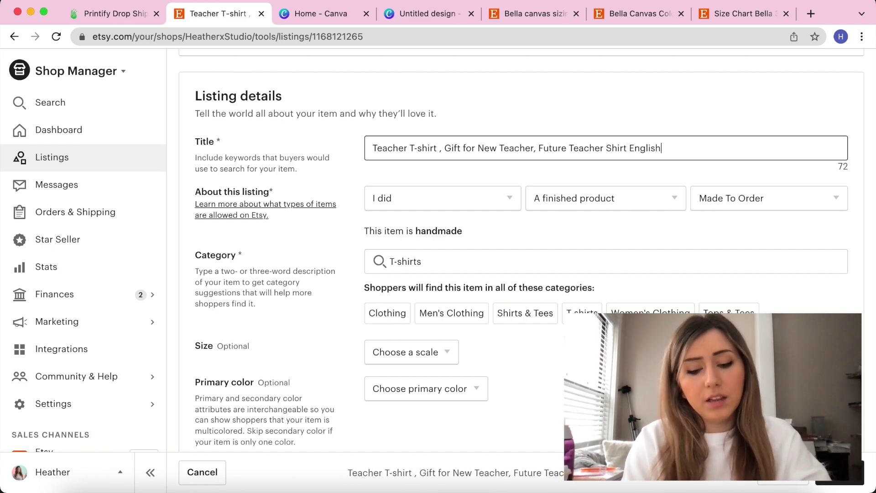
text( Teacher )
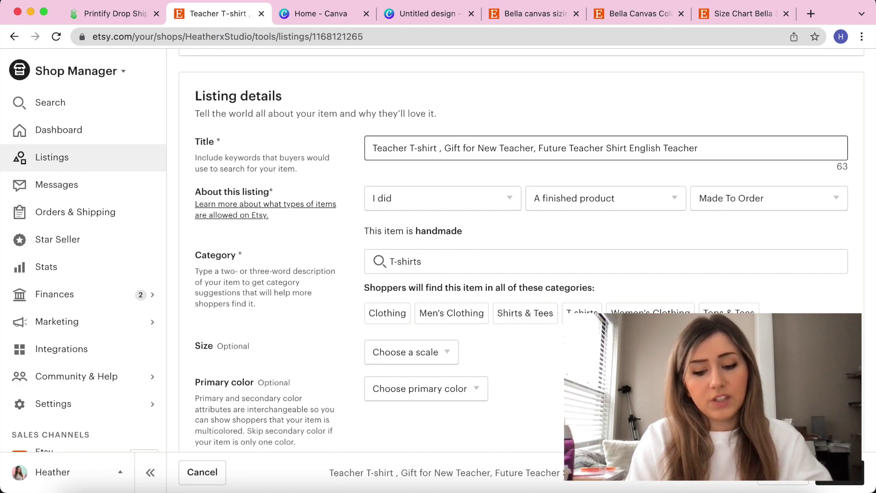
text(Spanis)
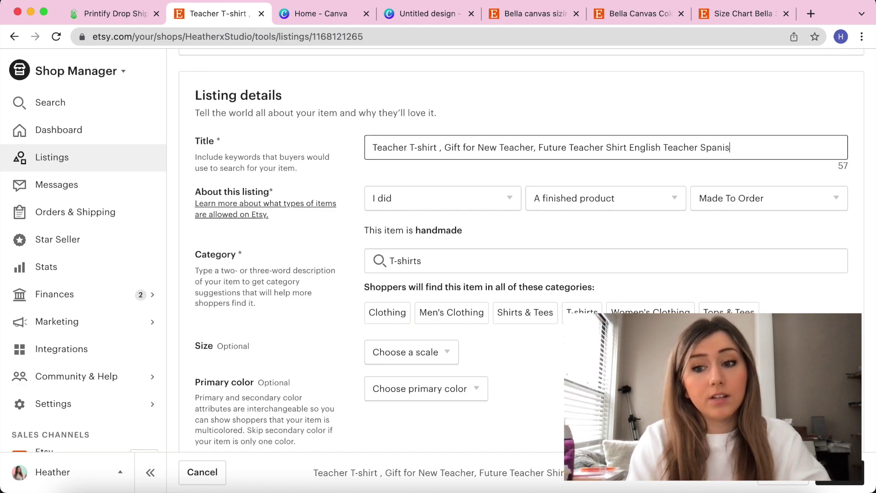
text(h )
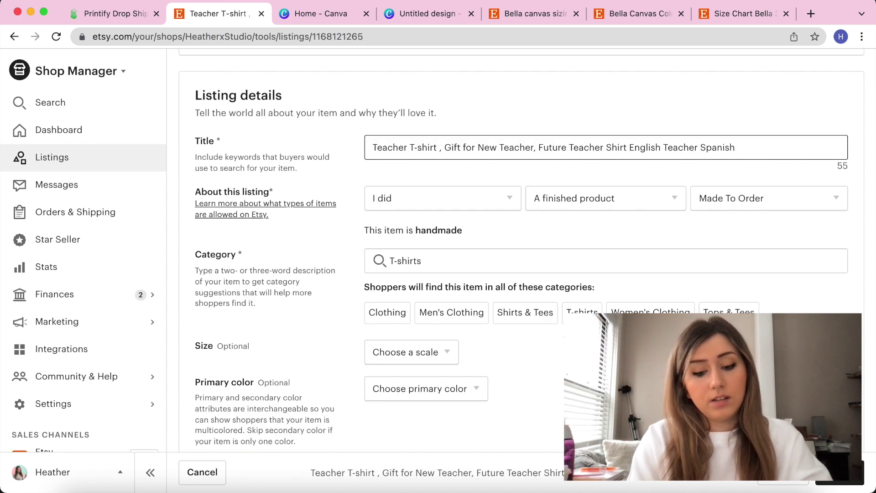
text(Teacher)
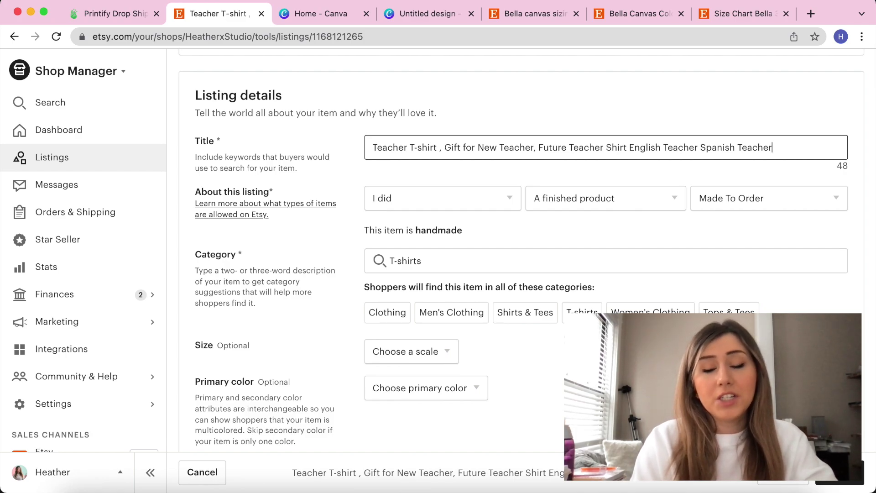
Finish the listing title with ", Elementary High School Cute Teacher T-shirt", leaving no trailing space
text(,)
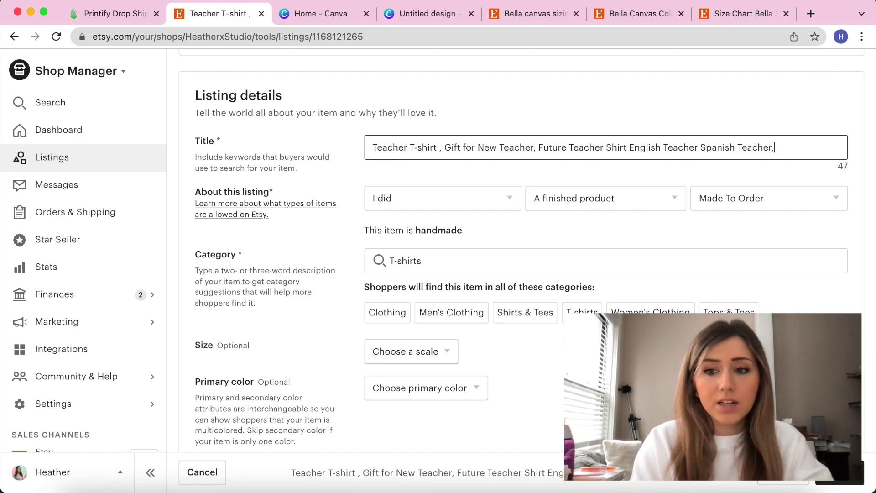
text( Ele)
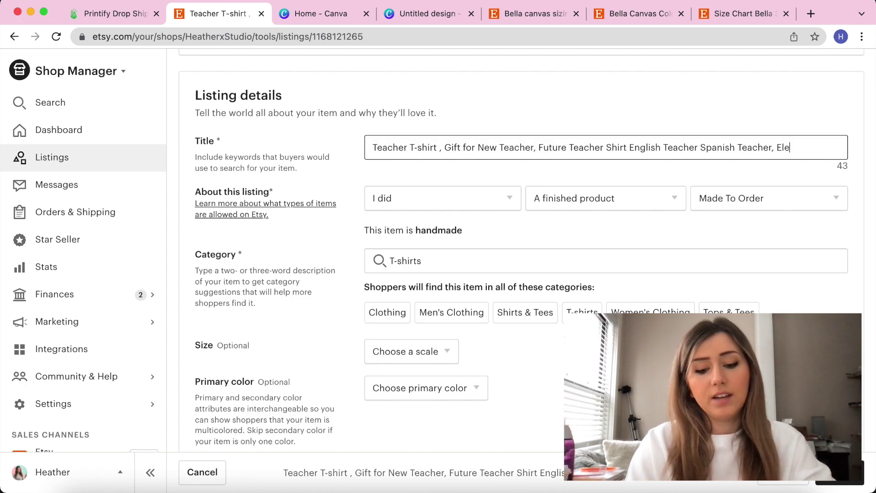
text(mentary H)
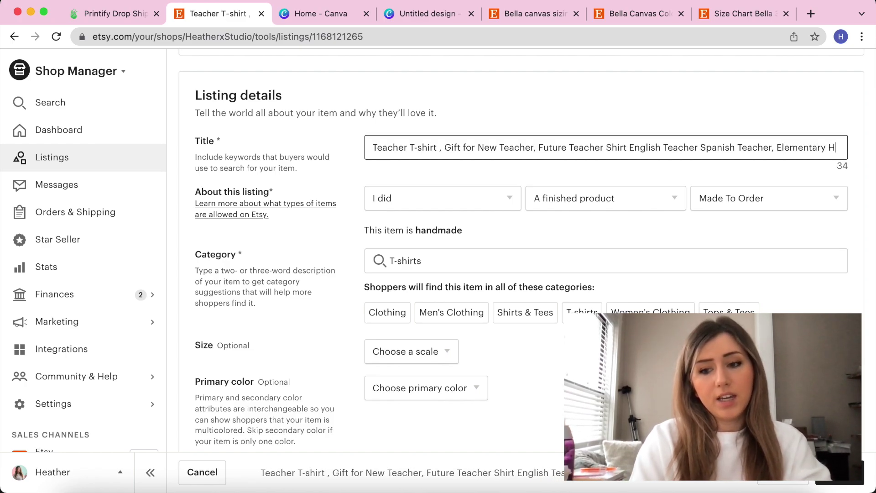
text(igh School T)
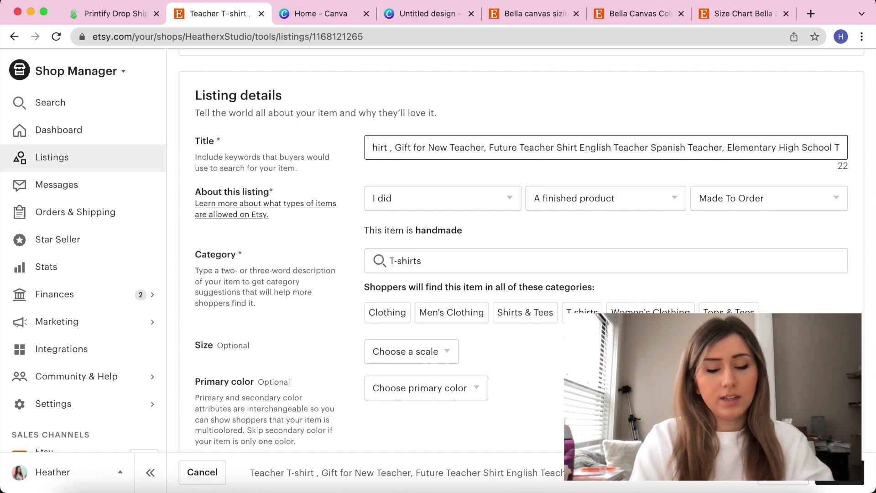
key(BackSpace)
text(C)
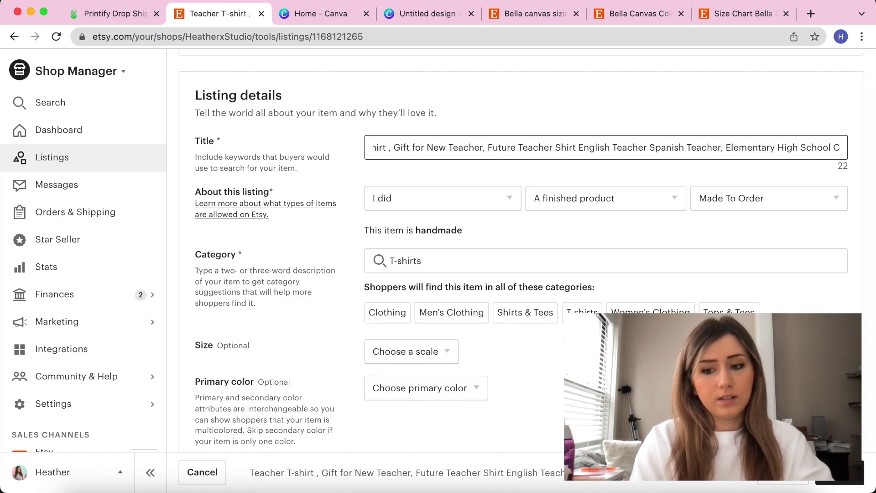
text(ute Teacher )
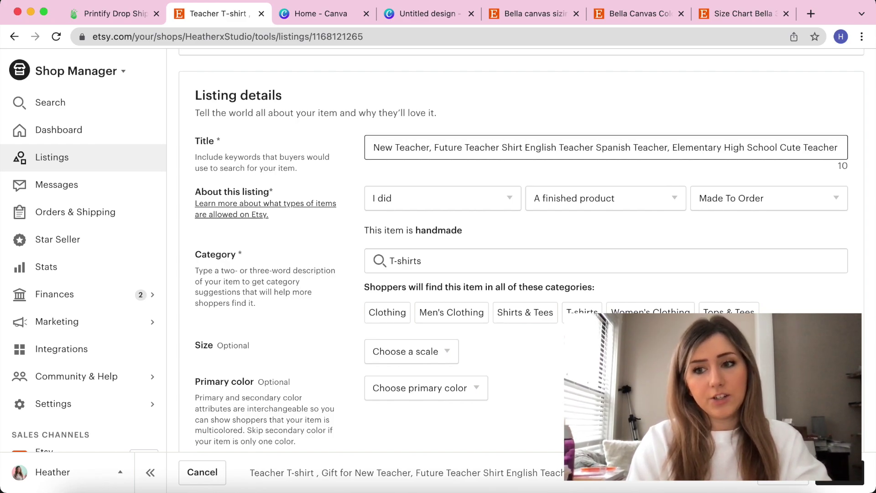
text(T-shirt)
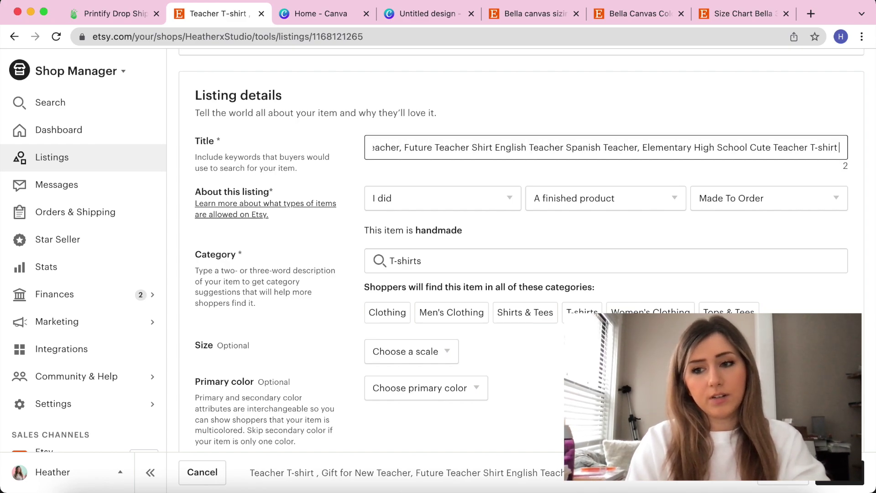
key(BackSpace)
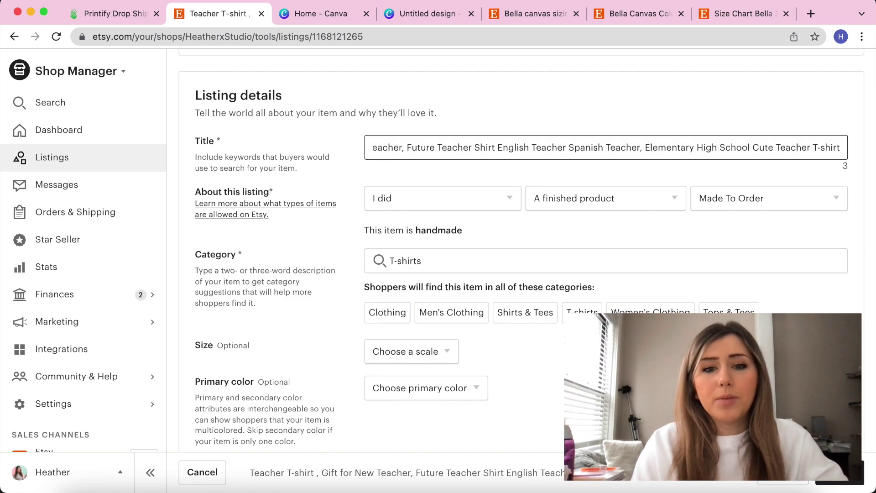
Browse the Etsy results for "teacher tshirt" and open the bestselling Educate Shirt listing to examine its title keywords
drag(520, 147, 343, 138)
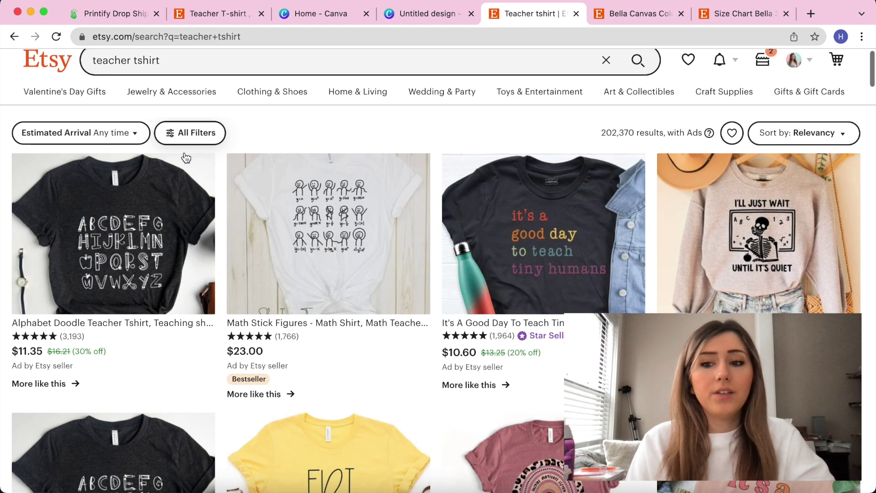
scroll(186, 158, down, 1)
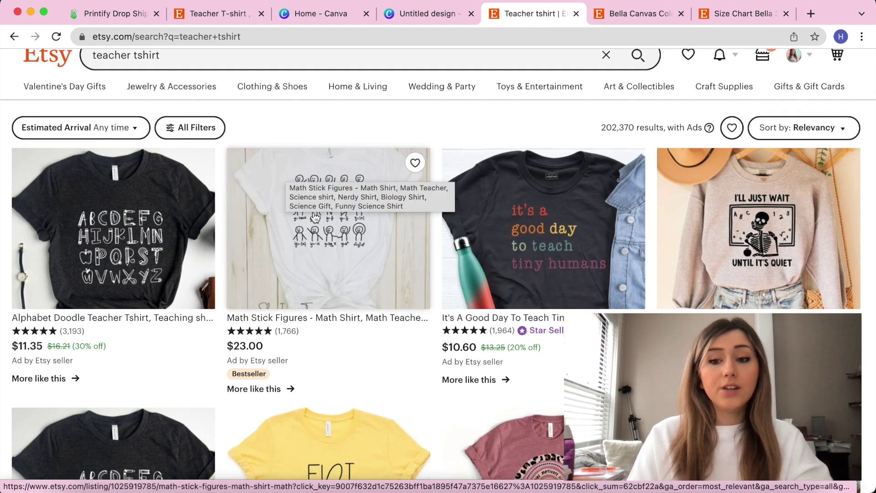
scroll(325, 237, down, 1)
scroll(326, 237, down, 5)
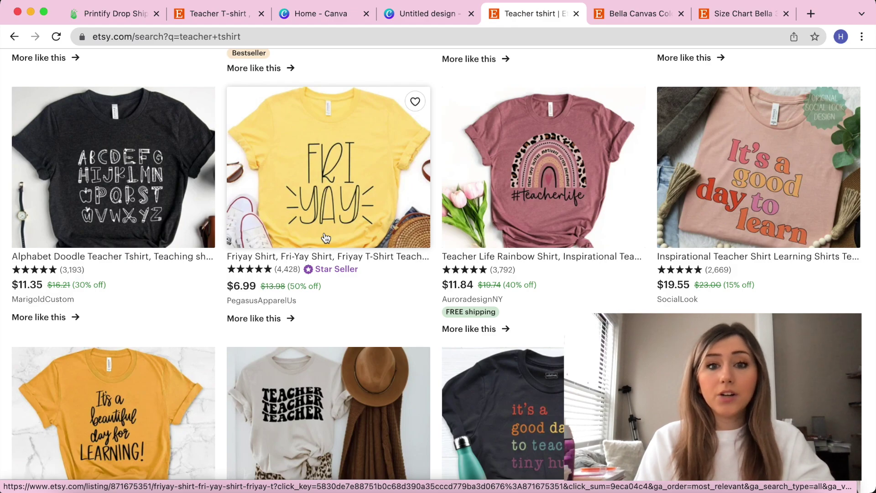
scroll(326, 238, down, 1)
scroll(325, 237, down, 2)
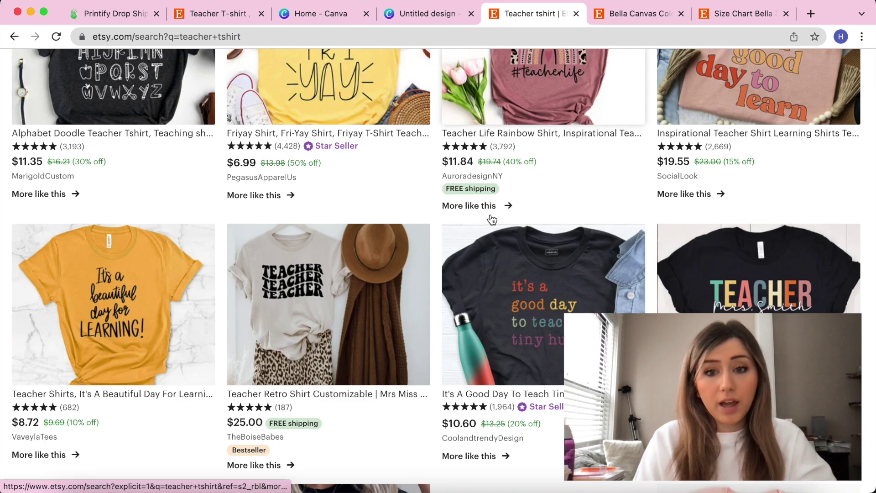
scroll(492, 223, down, 1)
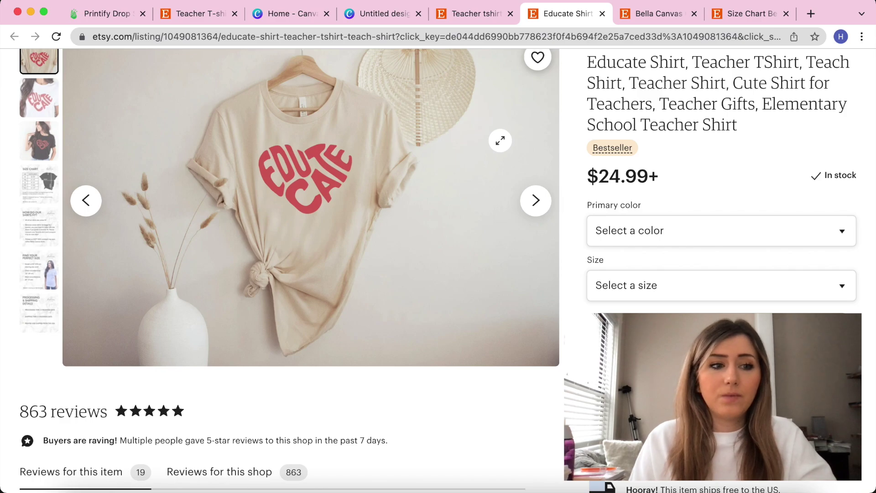
drag(585, 64, 692, 80)
click(692, 81)
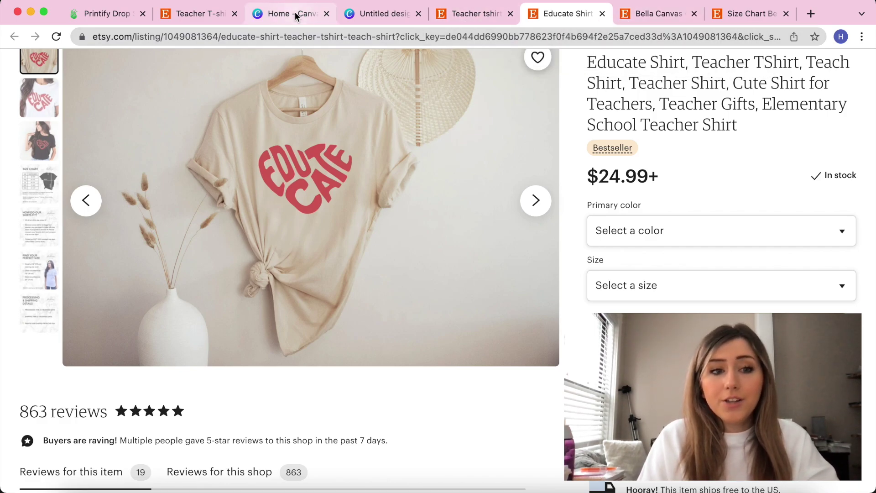
Return to the teacher T-shirt listing being edited and review the wording at the start of its title
click(186, 15)
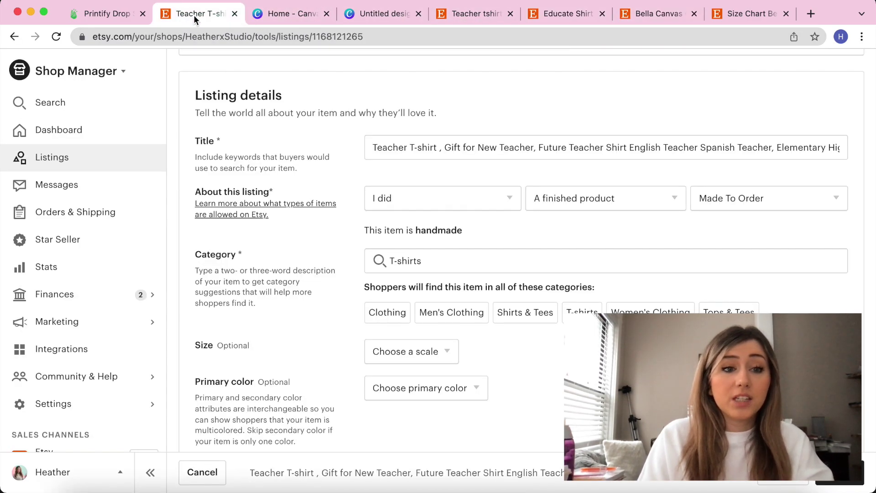
drag(575, 147, 372, 147)
click(501, 147)
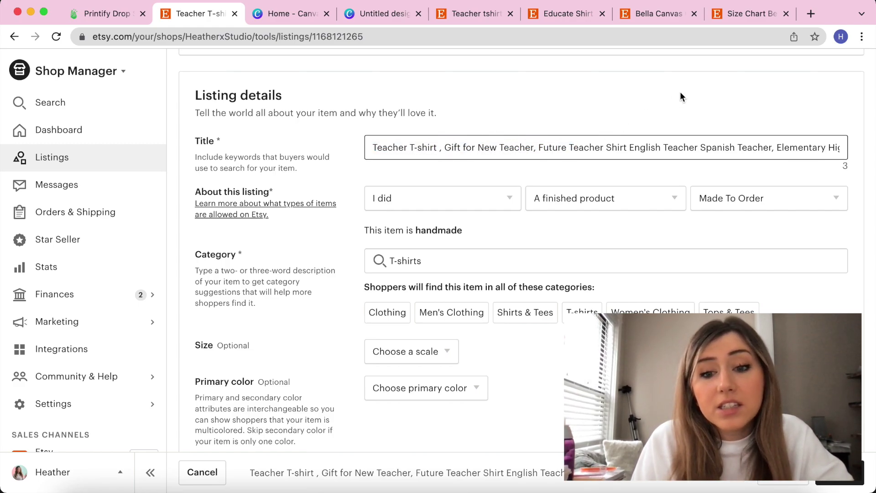
Replace "Spanish Teacher" in the listing title with "Educate T-shirt", leaving no space before the comma that follows
scroll(670, 146, right, 3)
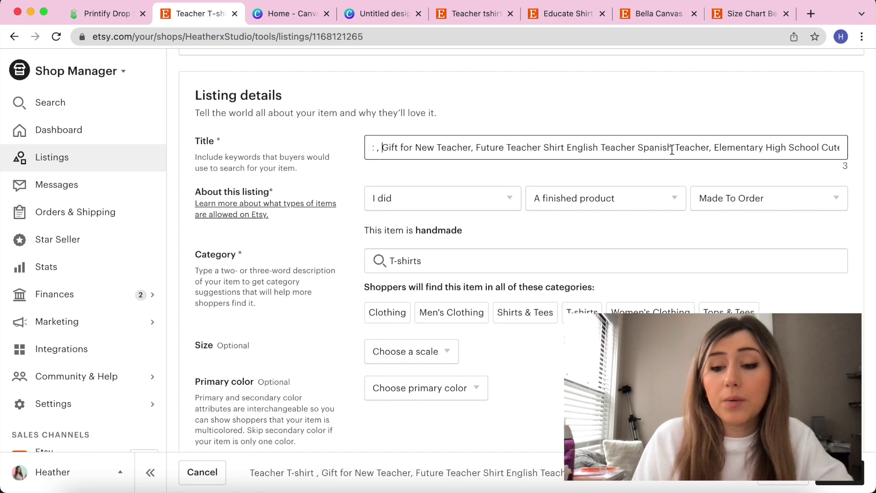
drag(711, 146, 637, 151)
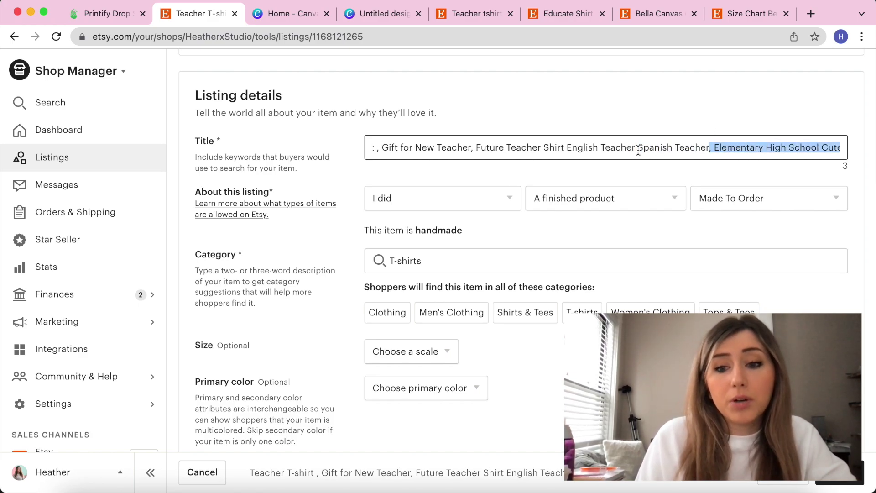
click(638, 150)
key(Delete)
key(Delete)
key(Delete)
key(Delete)
key(Delete)
key(Delete)
key(Delete)
key(Delete)
key(Delete)
key(Delete)
key(Delete)
key(Delete)
key(Delete)
key(Delete)
key(Delete)
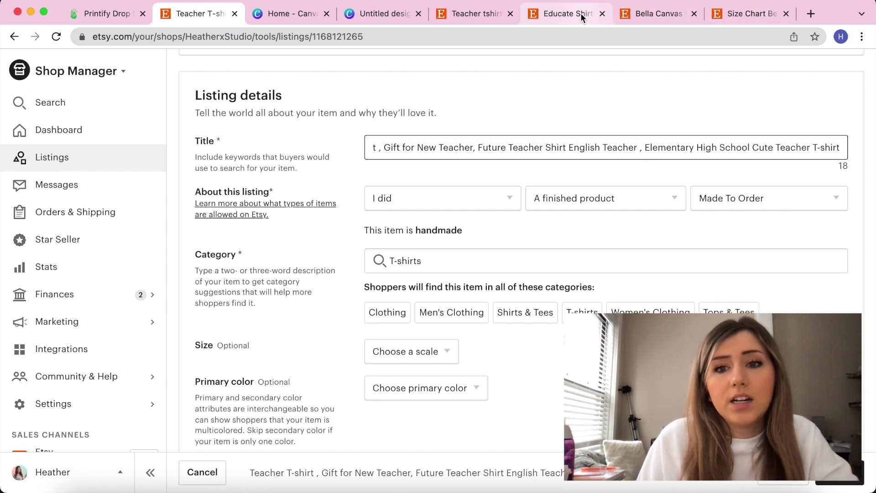
text(Educate )
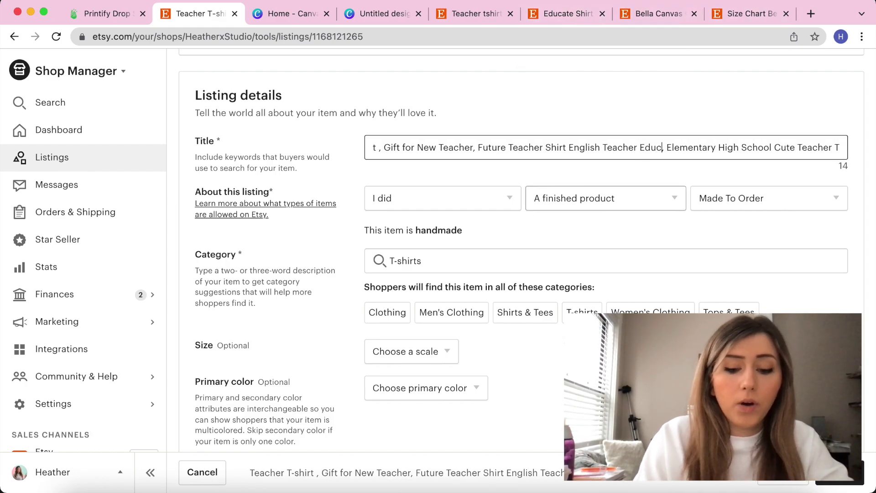
text(T-shirt ,)
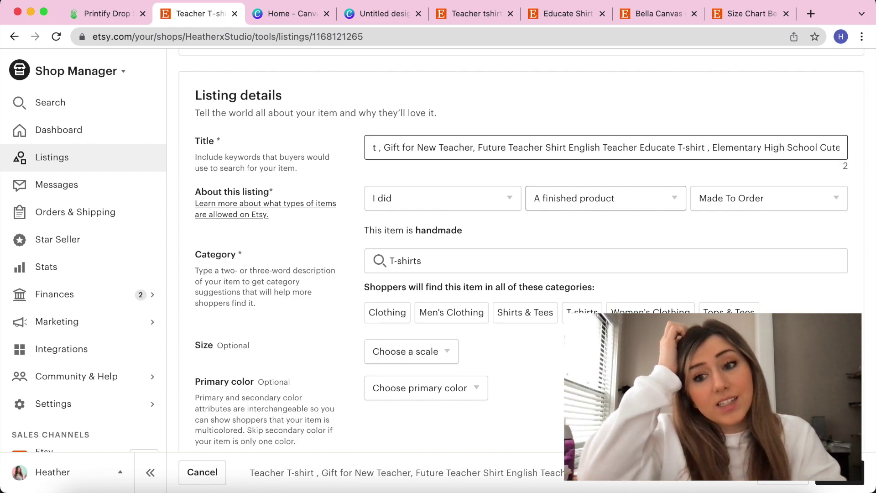
key(BackSpace)
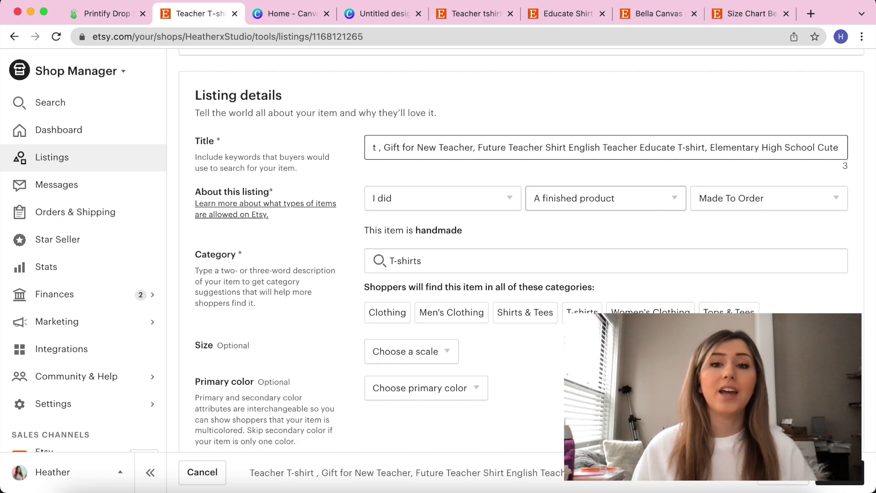
Check which scale options the listing's optional Size attribute offers, without choosing one
scroll(476, 250, down, 6)
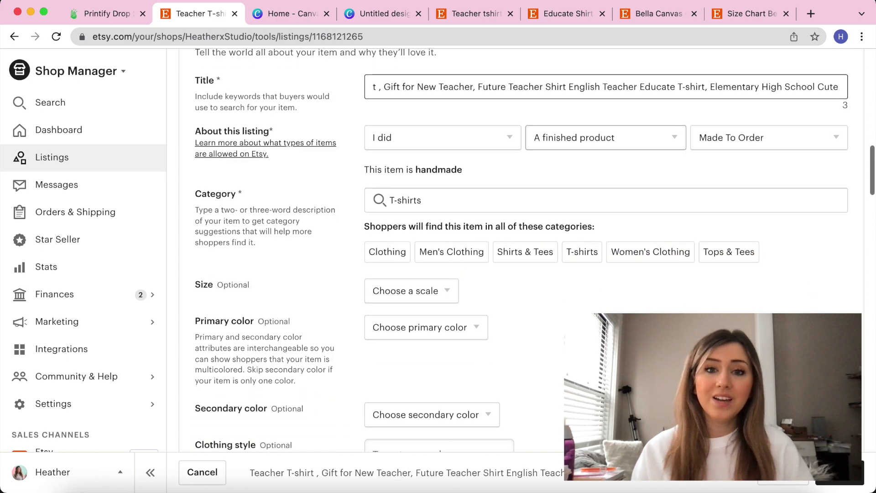
scroll(437, 138, up, 3)
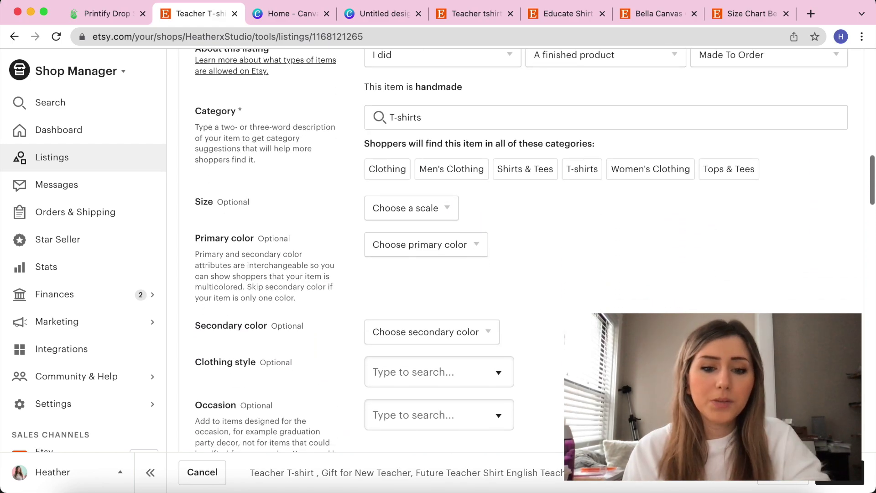
scroll(437, 138, down, 1)
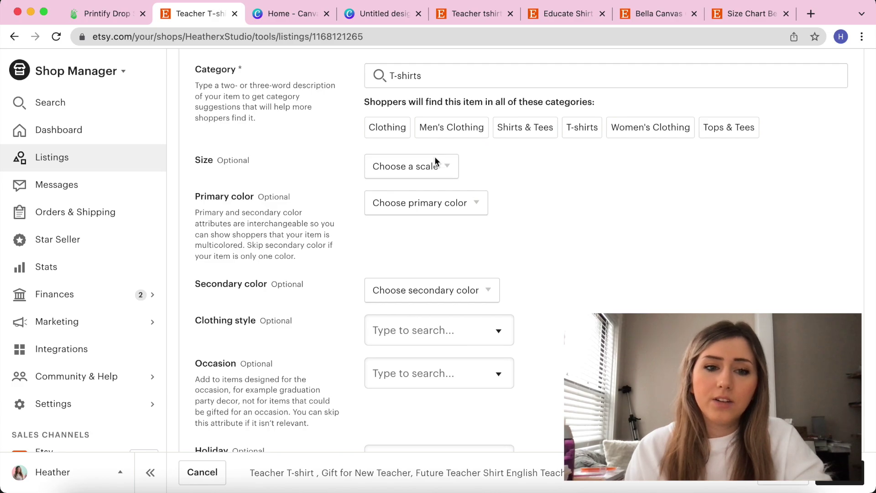
click(416, 203)
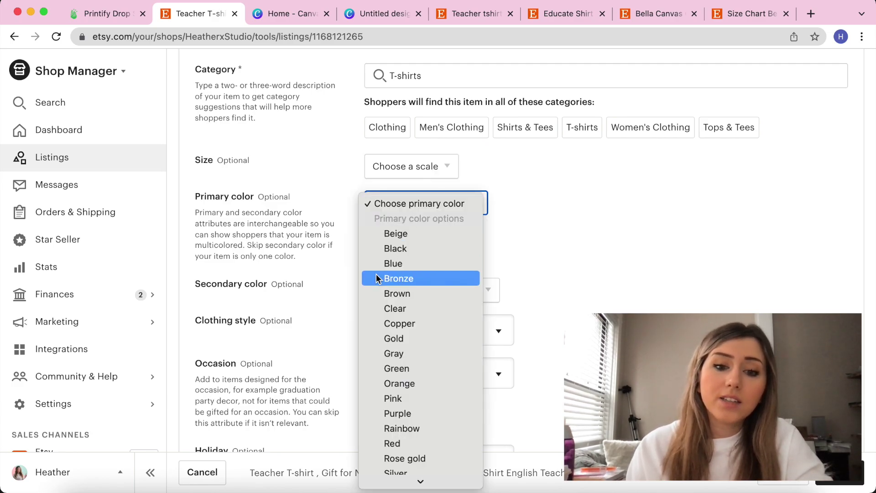
click(401, 165)
click(402, 163)
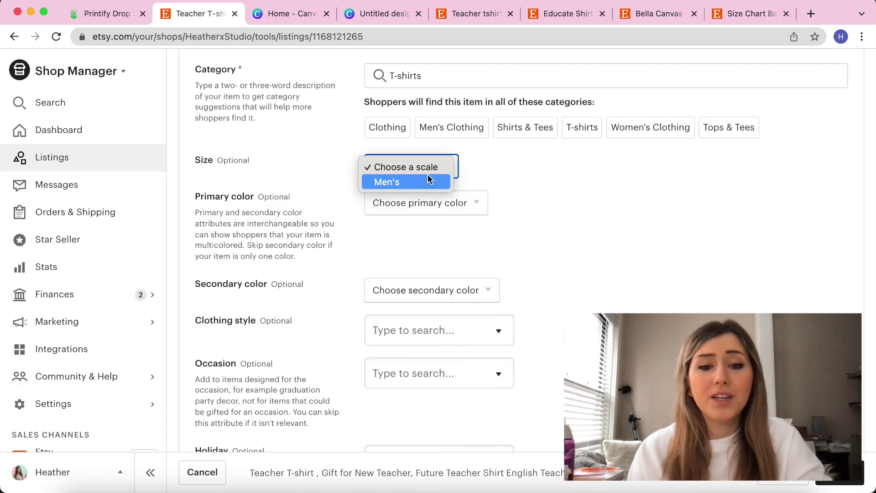
click(516, 180)
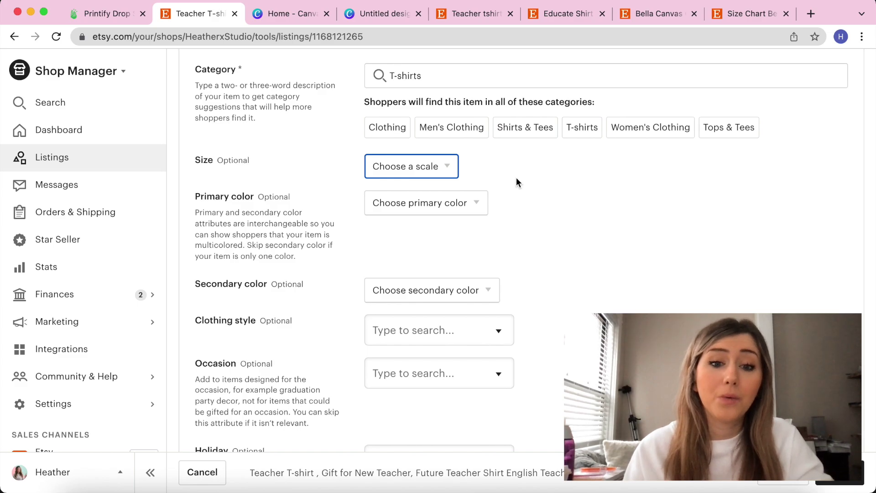
Set the listing's primary color to White and its secondary color to Gray
click(424, 203)
click(393, 462)
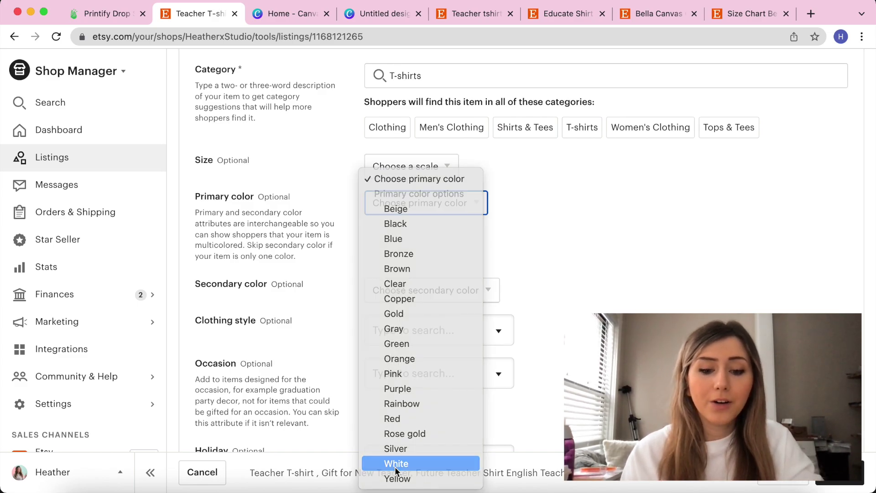
click(448, 299)
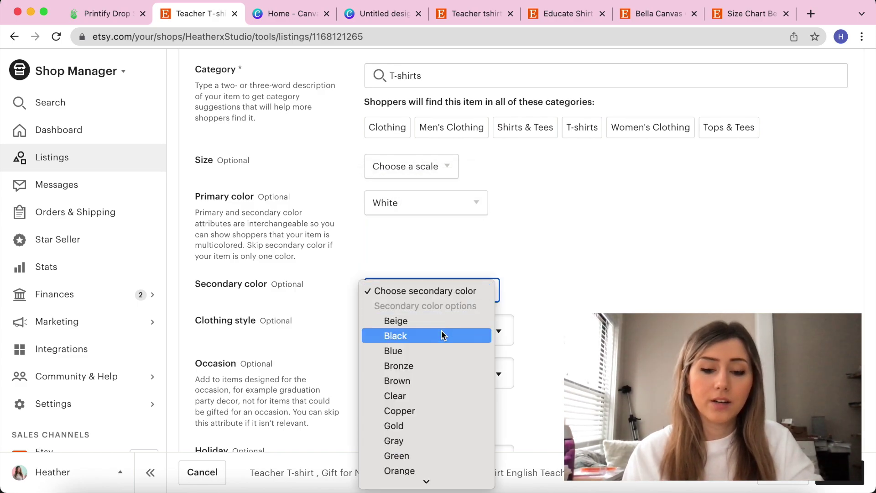
mouse_move(416, 477)
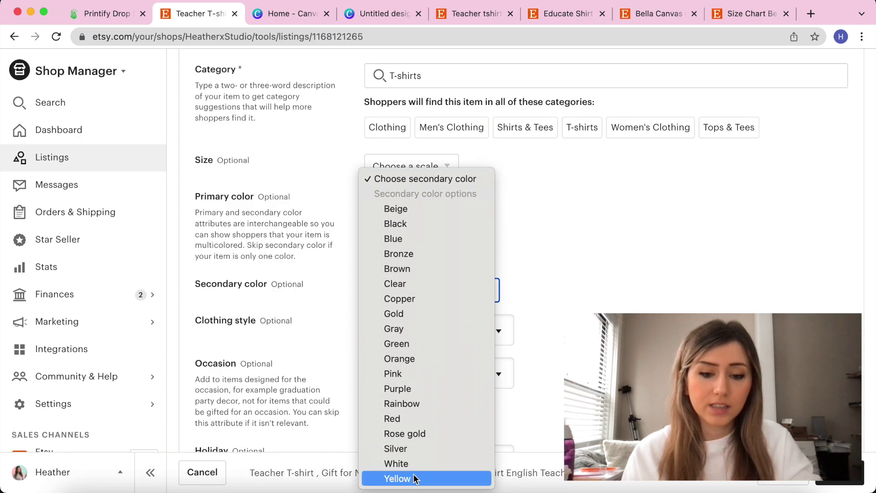
click(414, 329)
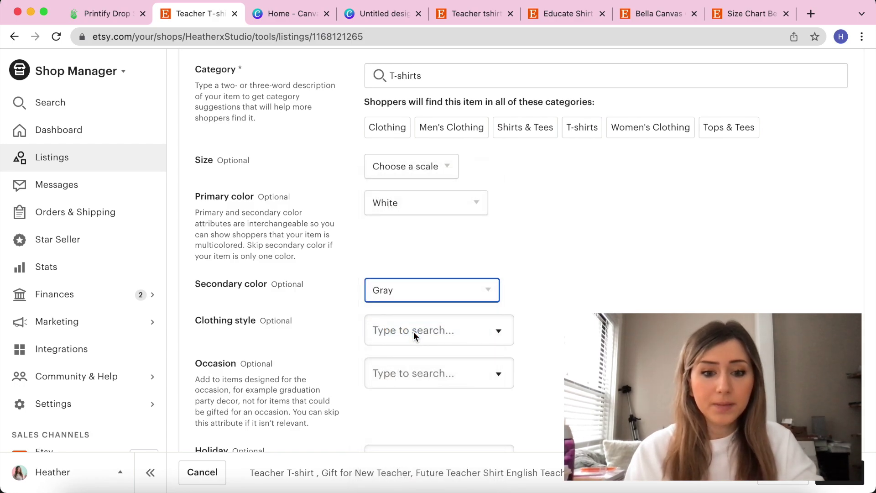
Review the remaining optional attributes and look through the Holiday options for one that suits a teacher shirt
scroll(624, 221, down, 1)
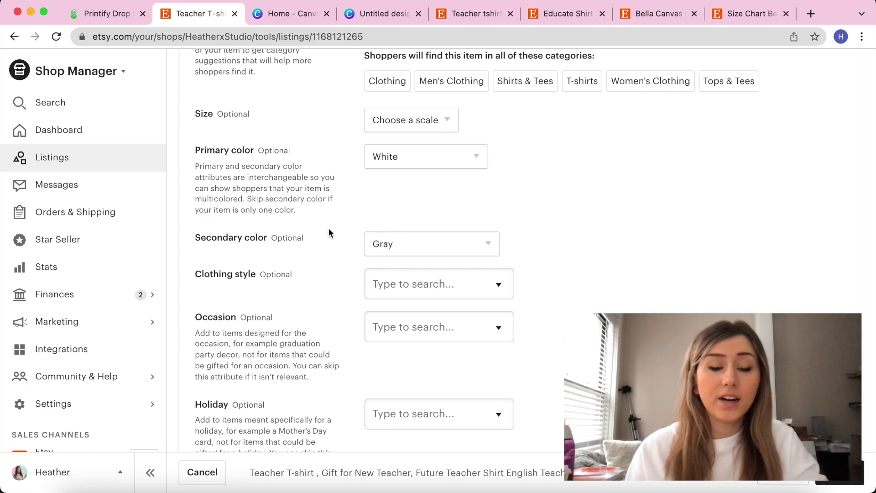
scroll(334, 250, down, 1)
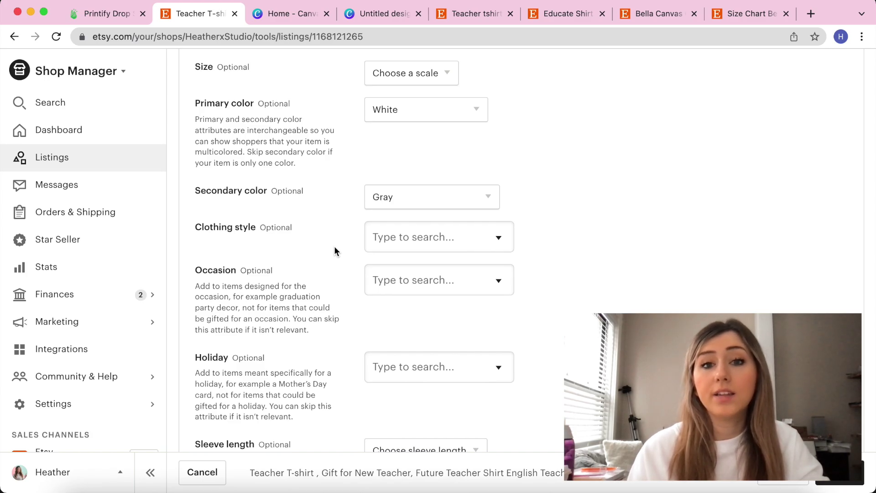
scroll(334, 251, down, 1)
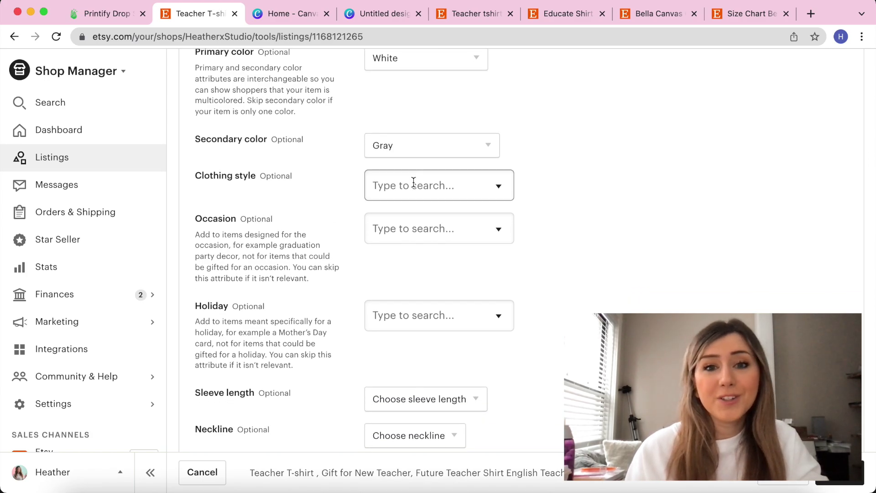
scroll(519, 199, down, 2)
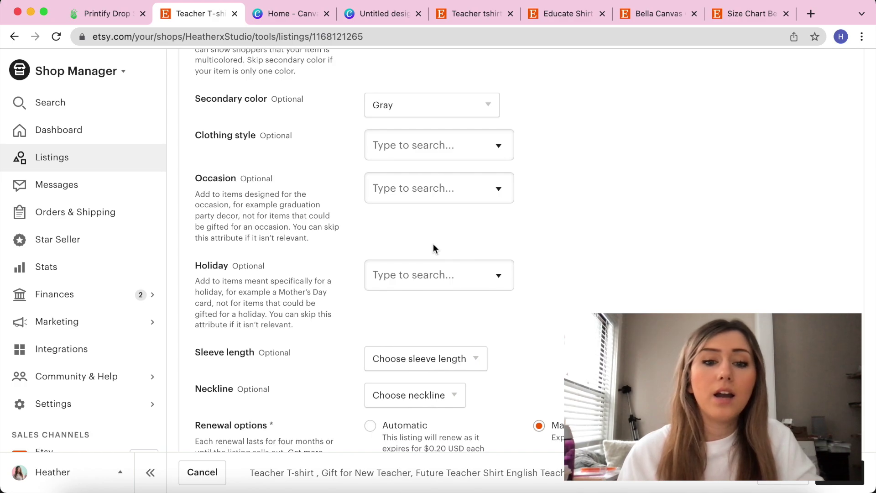
scroll(467, 258, down, 3)
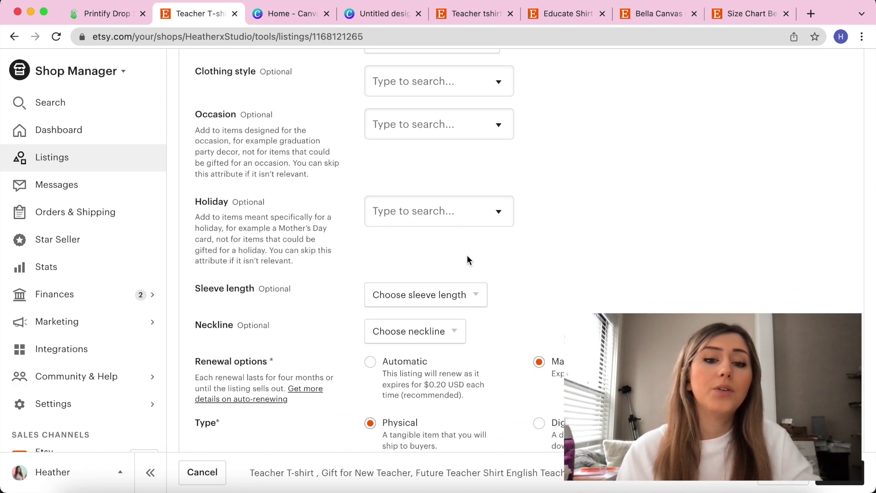
click(461, 210)
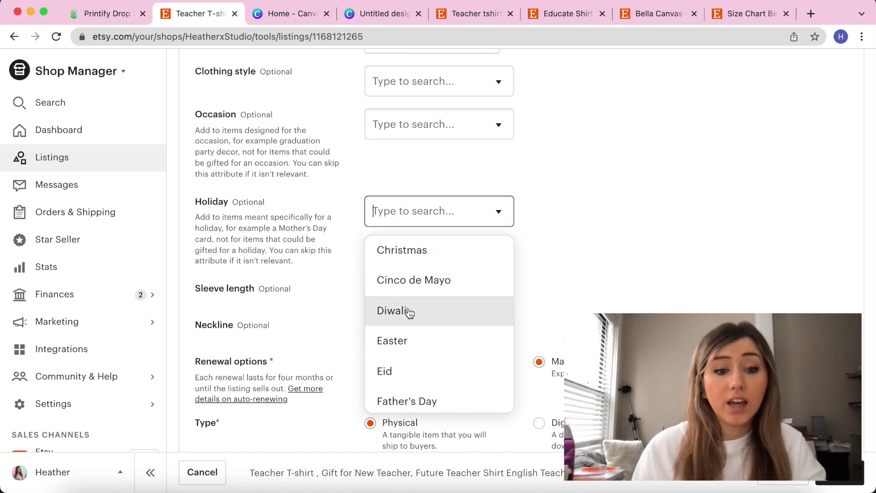
scroll(407, 310, down, 3)
scroll(407, 310, down, 5)
click(650, 175)
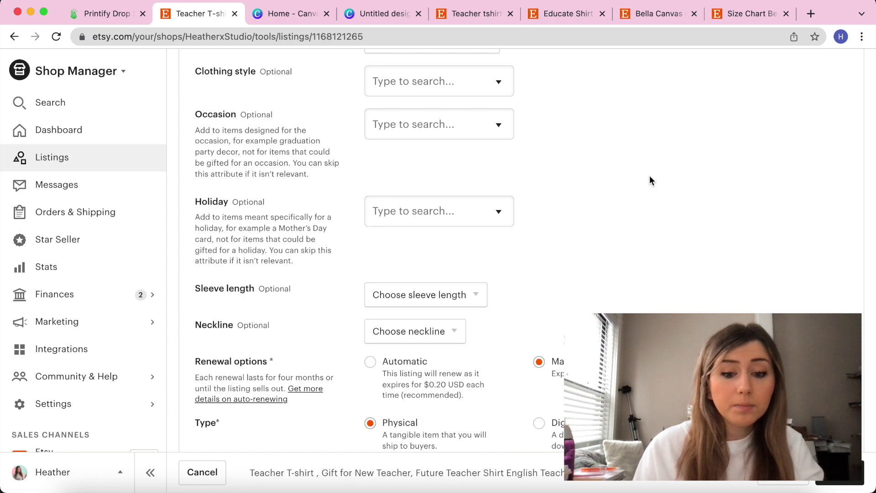
Set the listing's Occasion attribute to "Back to school"
click(461, 126)
scroll(443, 237, down, 5)
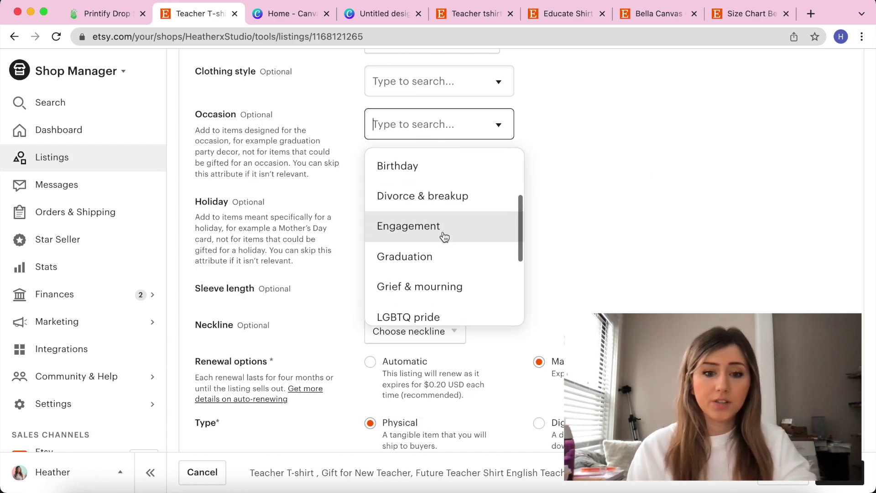
scroll(441, 256, up, 2)
click(438, 196)
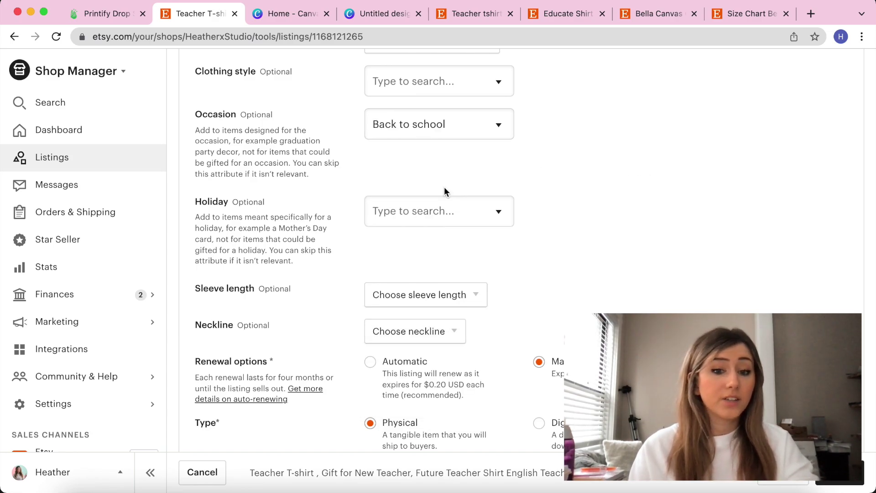
click(484, 129)
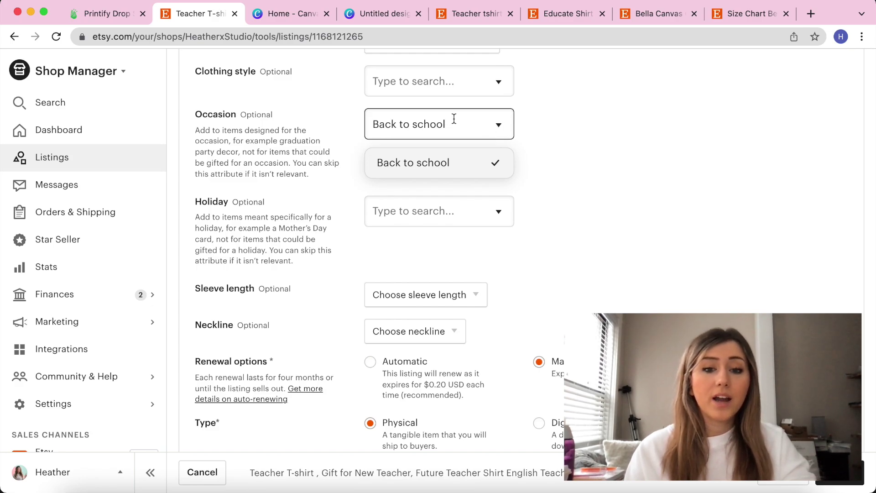
drag(454, 121, 354, 117)
click(652, 141)
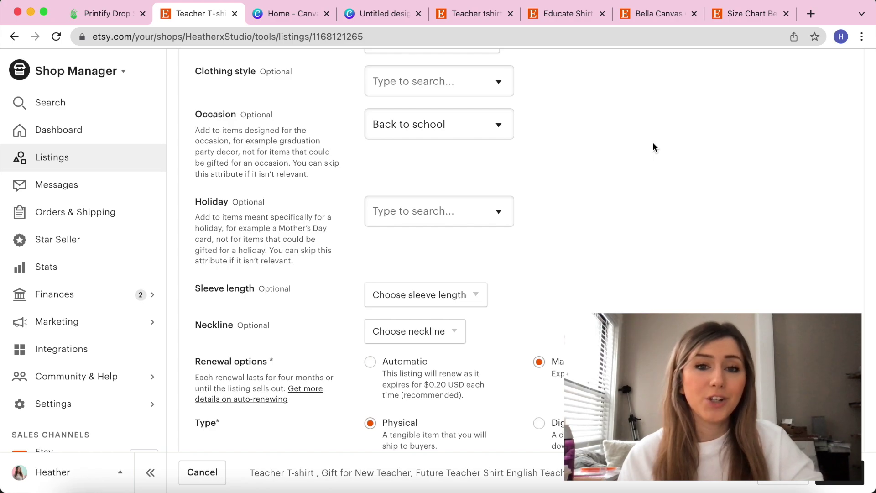
Set the sleeve length to "Short sleeve" and the neckline to "Crew"
scroll(647, 148, down, 2)
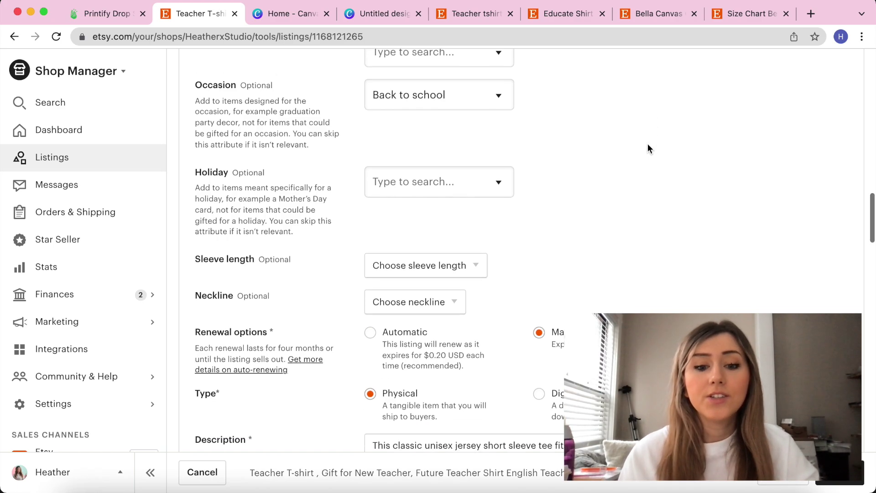
key(Tab)
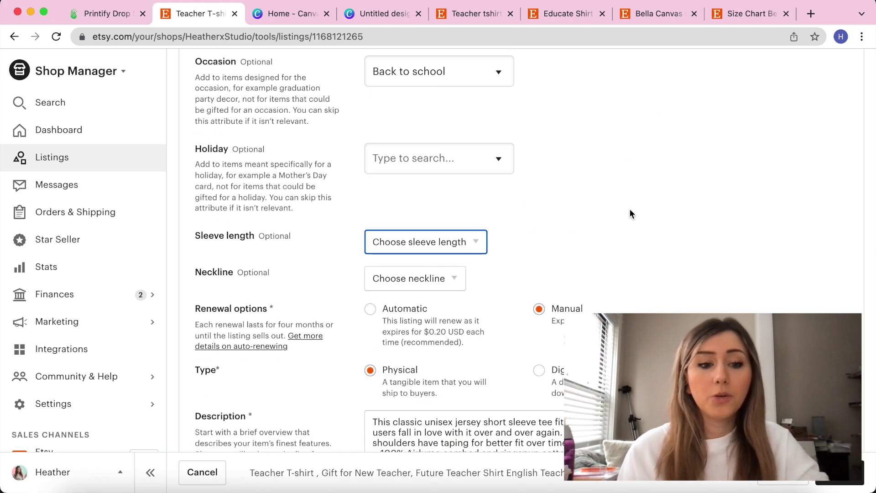
click(474, 239)
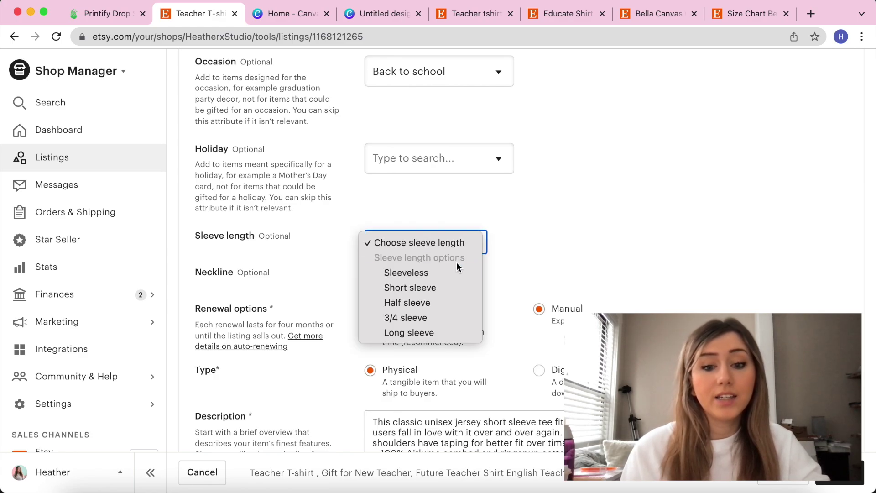
click(447, 286)
click(435, 284)
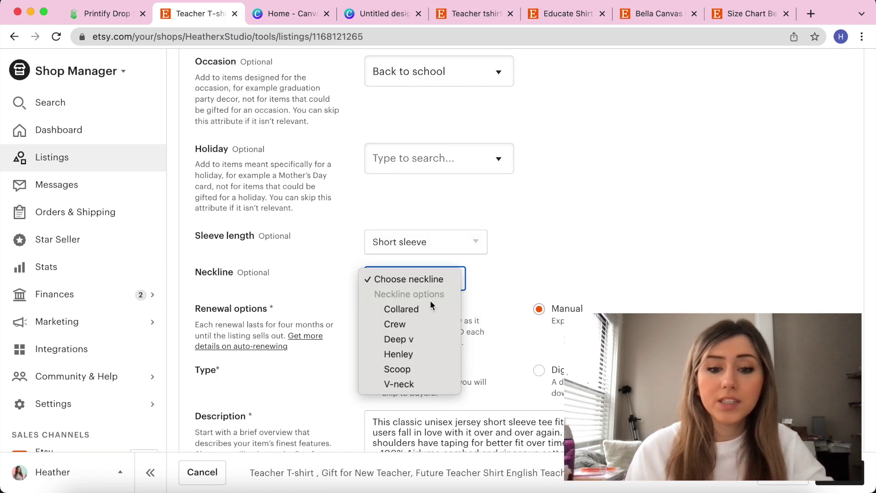
click(418, 323)
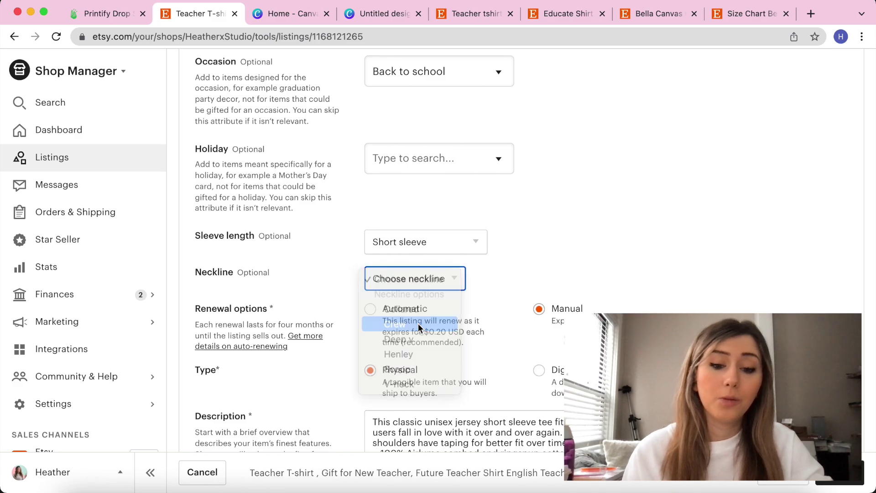
Switch the listing's renewal option to Automatic and bring up its description
scroll(276, 319, down, 2)
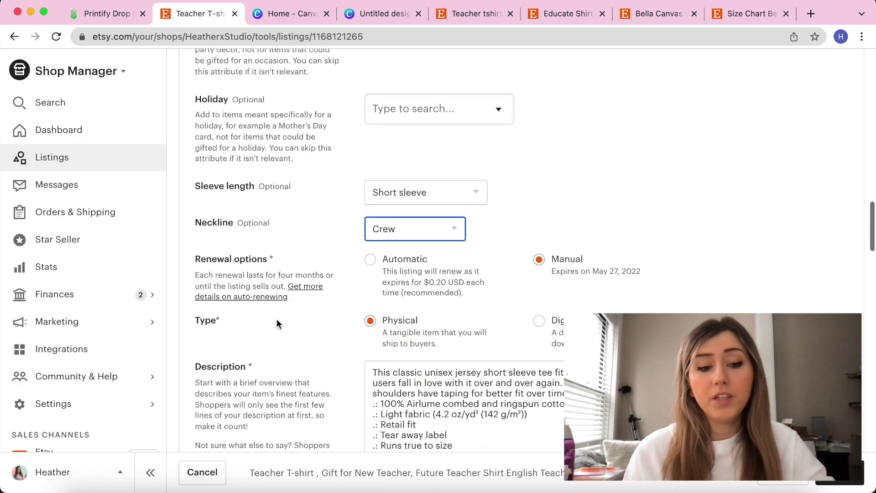
click(376, 258)
click(601, 146)
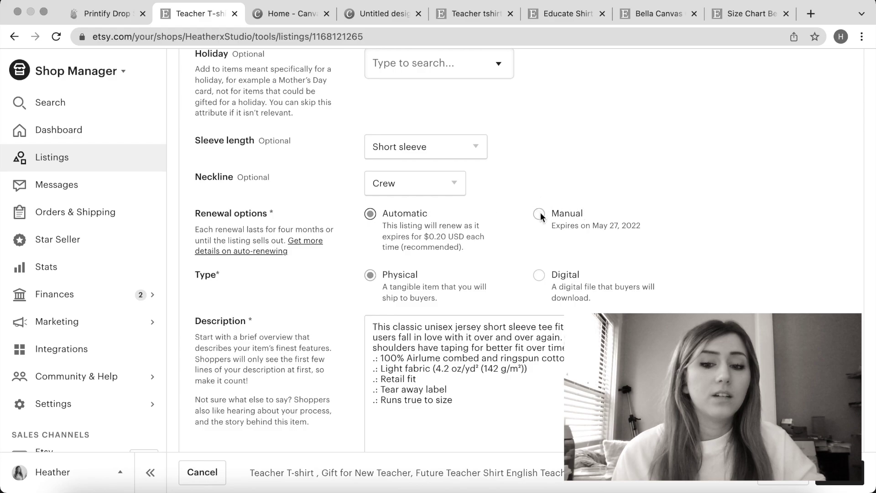
scroll(541, 212, down, 3)
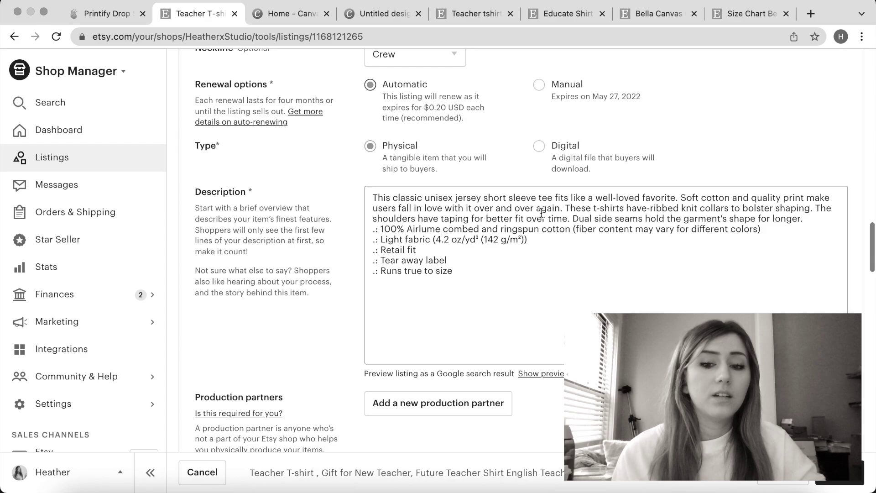
Set the listing's renewal option to Manual
click(560, 87)
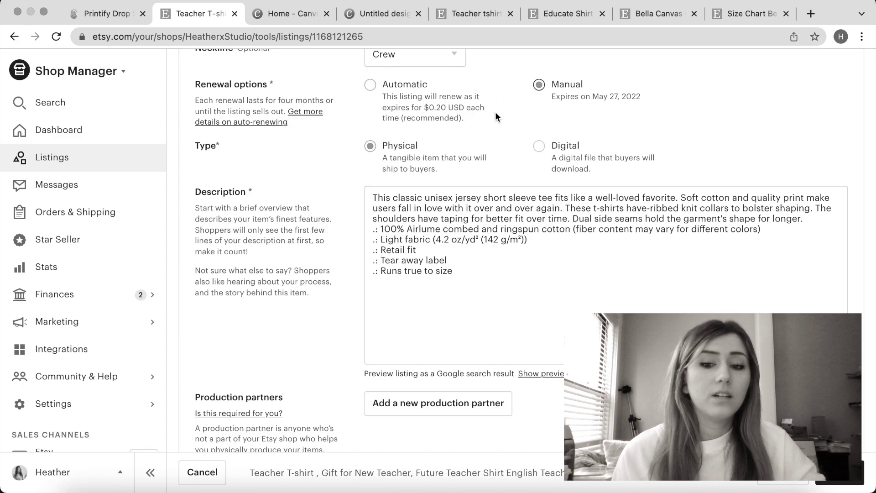
scroll(495, 113, down, 1)
scroll(496, 114, up, 1)
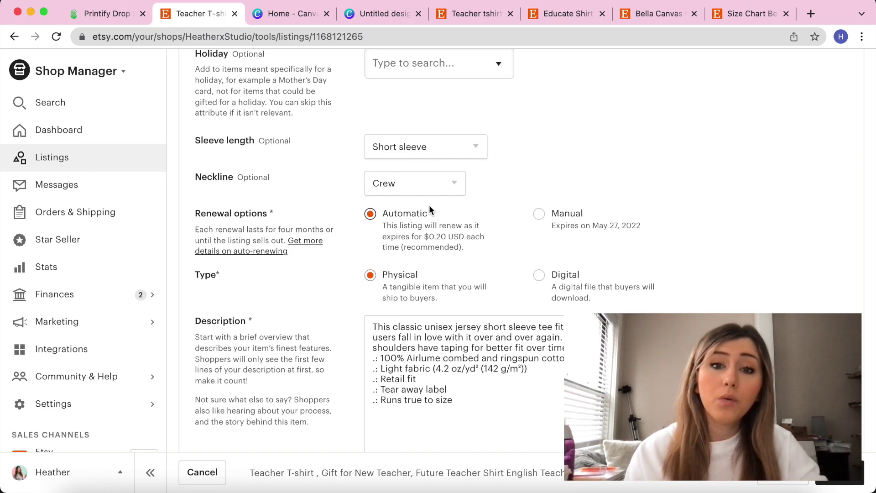
scroll(428, 209, down, 3)
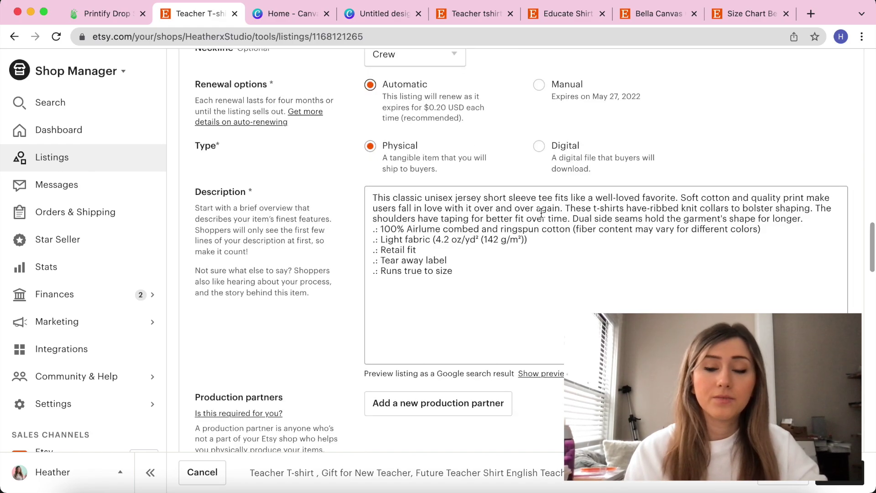
click(560, 89)
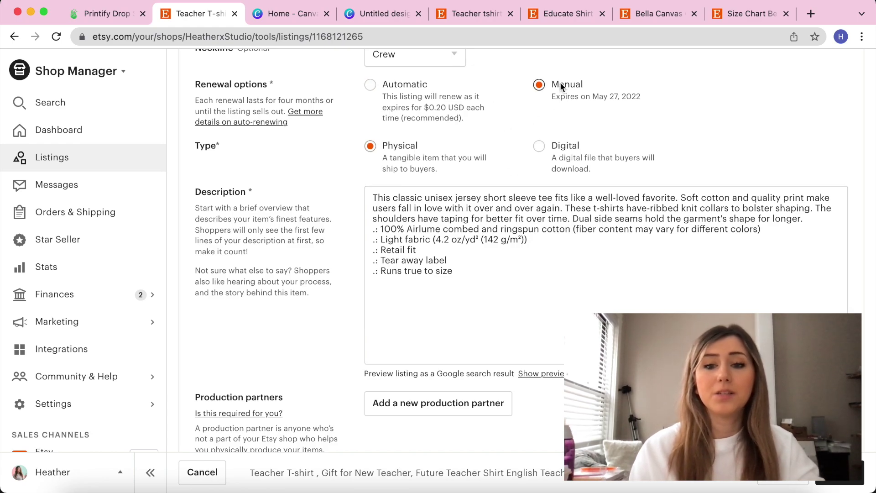
Review the description text, then look over the production partners, section, tags and materials settings
scroll(456, 128, down, 1)
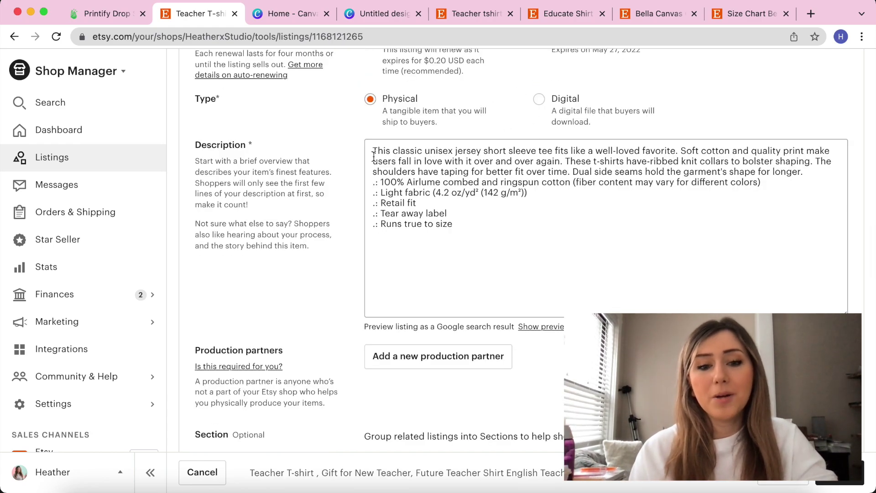
drag(374, 155, 501, 233)
click(502, 233)
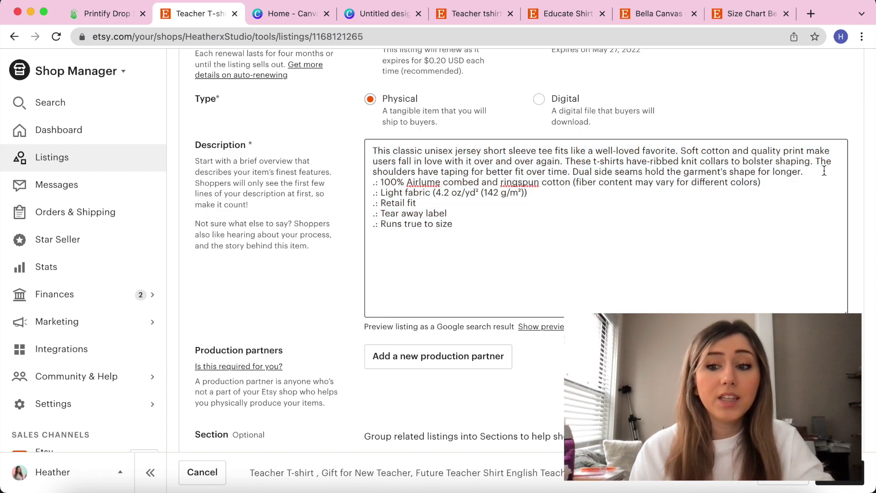
scroll(824, 171, down, 1)
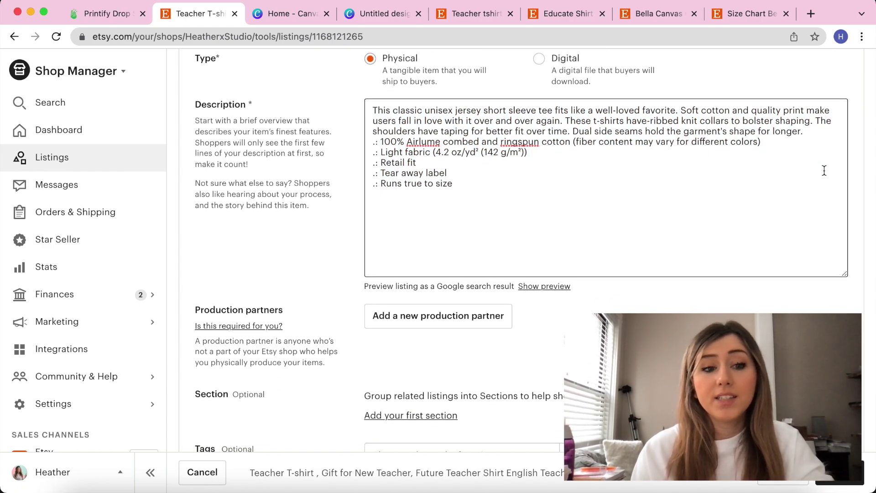
scroll(824, 170, down, 1)
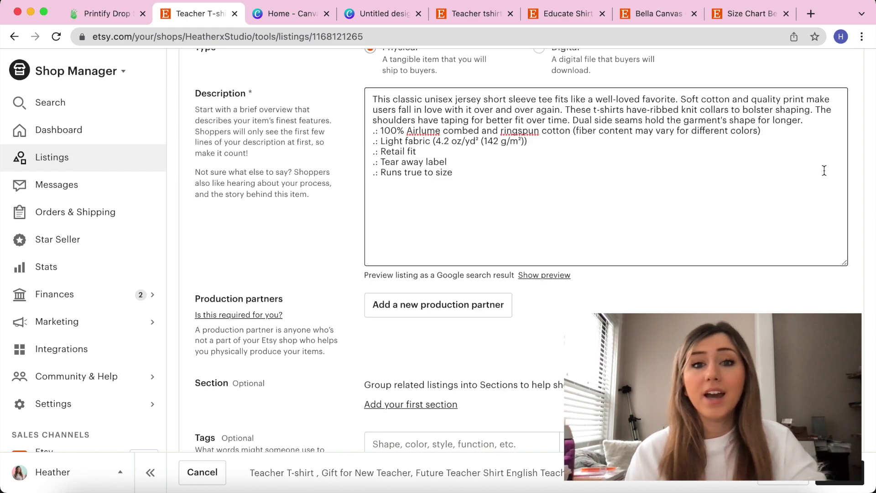
scroll(823, 170, down, 2)
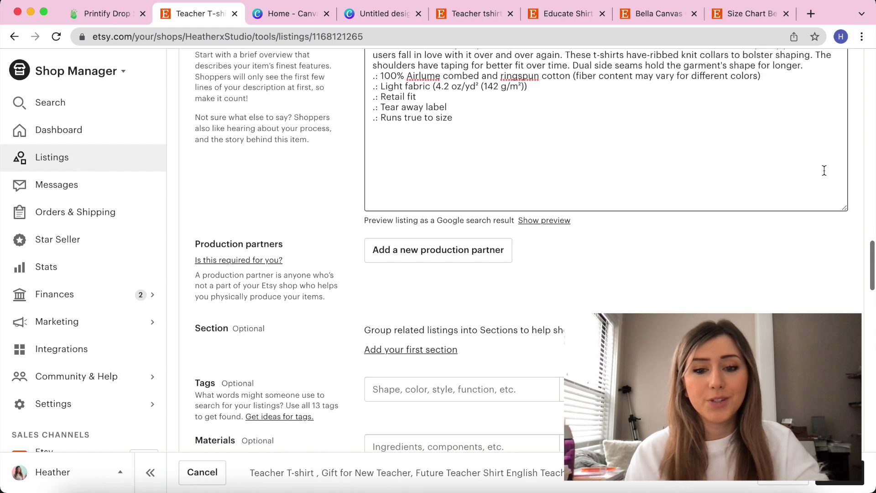
scroll(824, 170, down, 3)
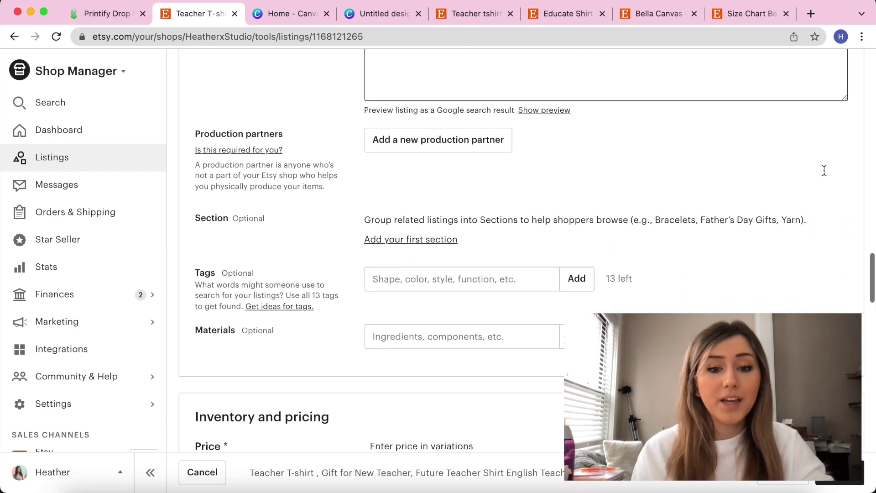
Add the tags "teacher tshirt" and "educator tshirt" to the listing
click(517, 255)
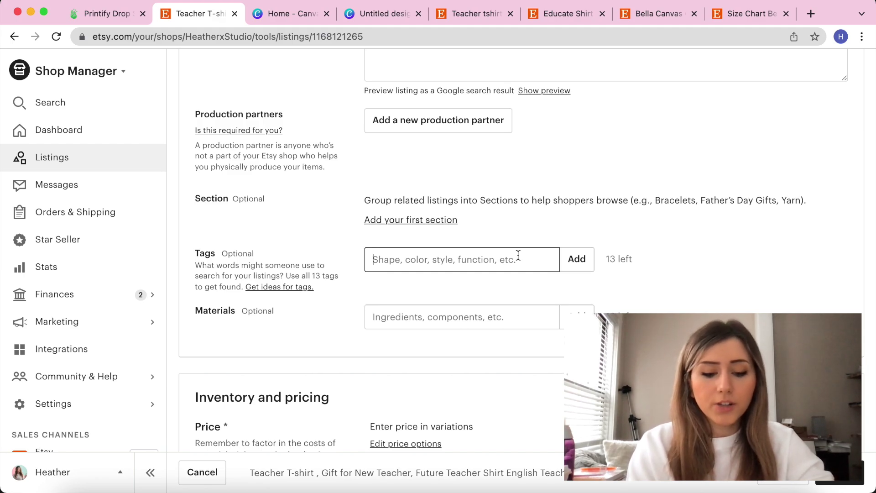
text(teacher)
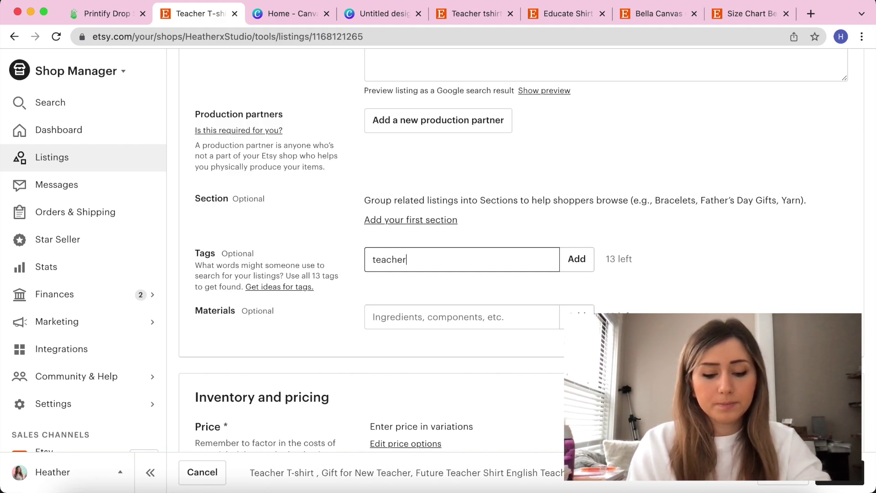
text( tshirt)
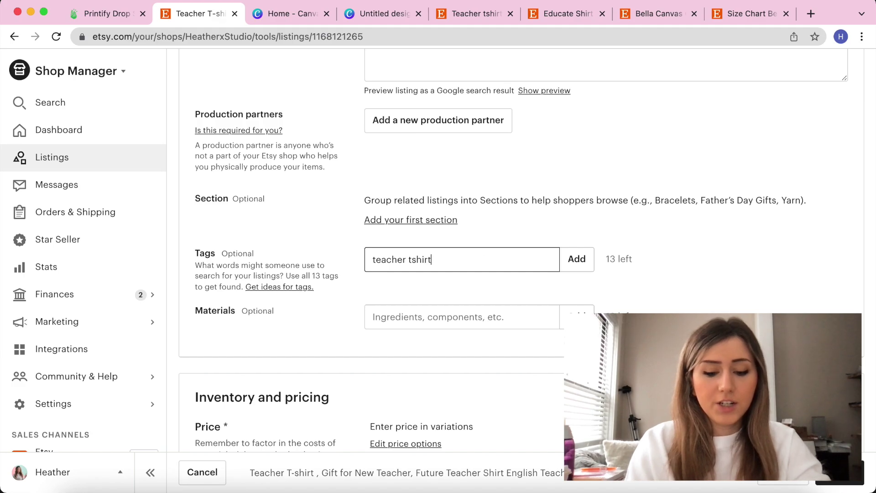
key(Return)
text(e)
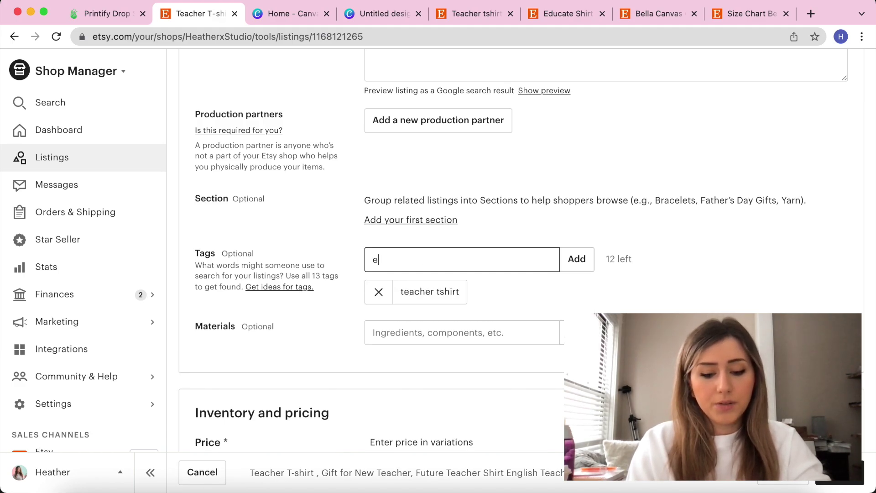
text(ducator tshirt)
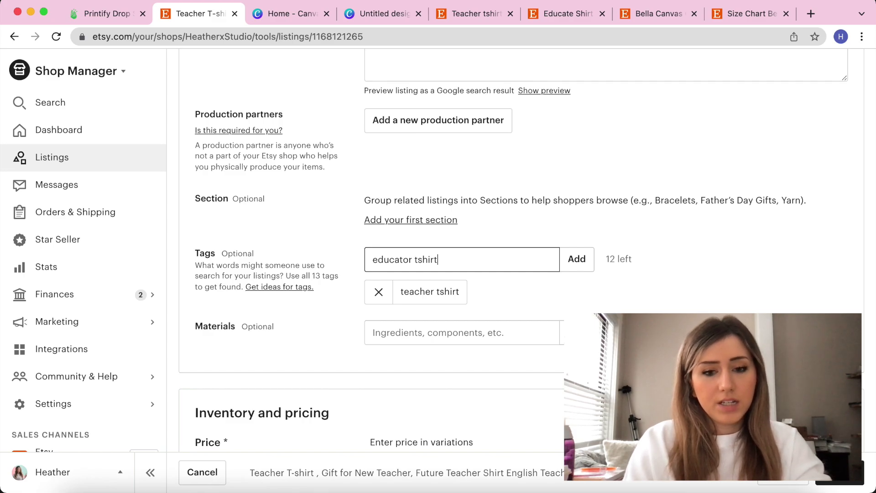
key(Return)
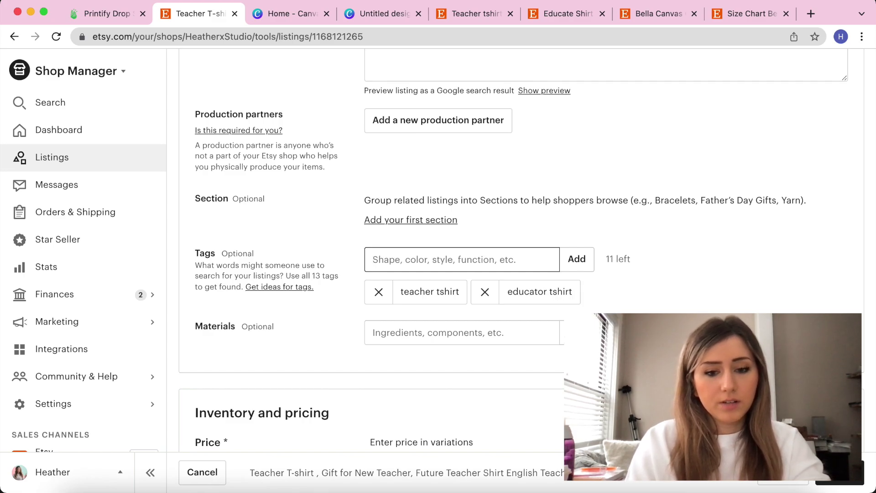
Add the tags "graduation gift" and "cute teacher shirt" to the listing
text(gradu)
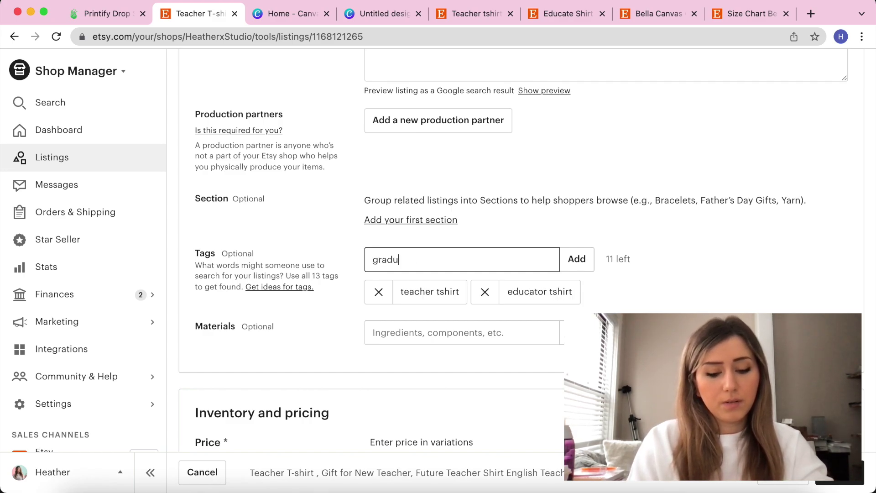
text(ation gift)
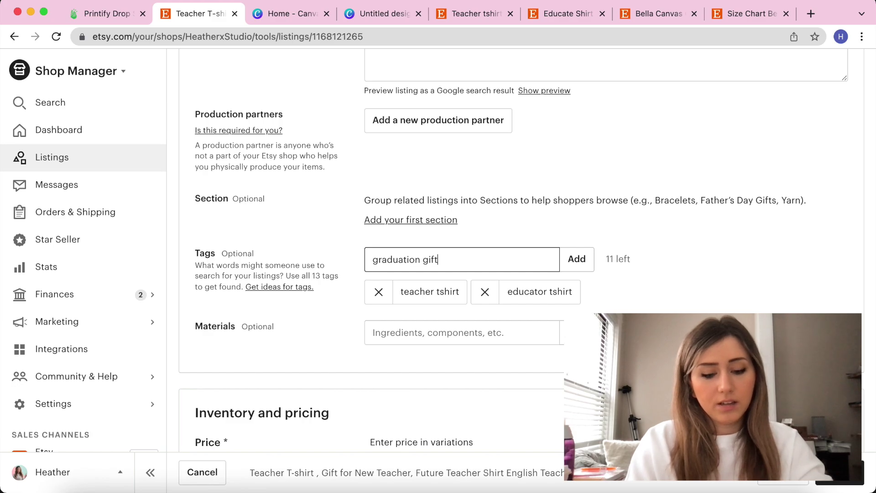
key(Return)
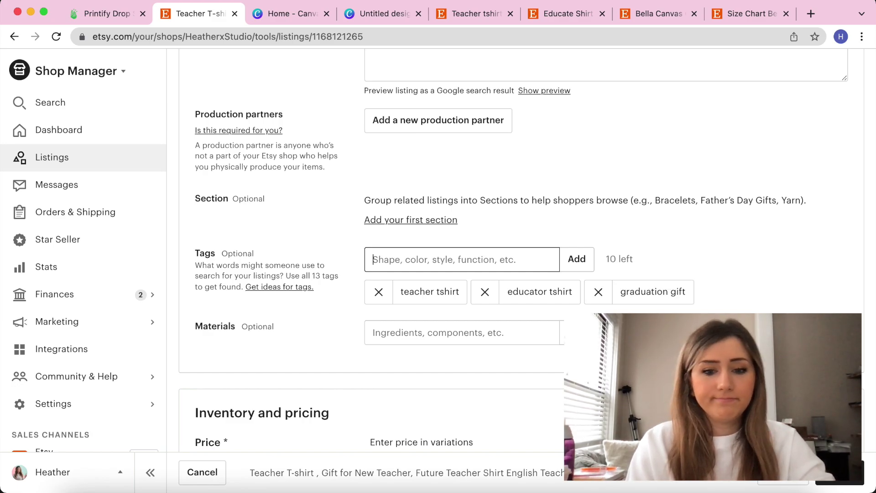
text(cute )
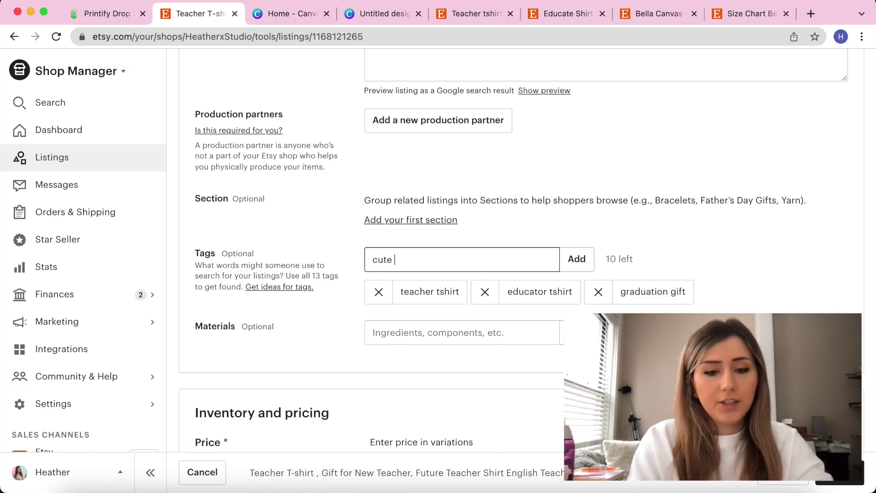
text(teacher shirt)
key(Return)
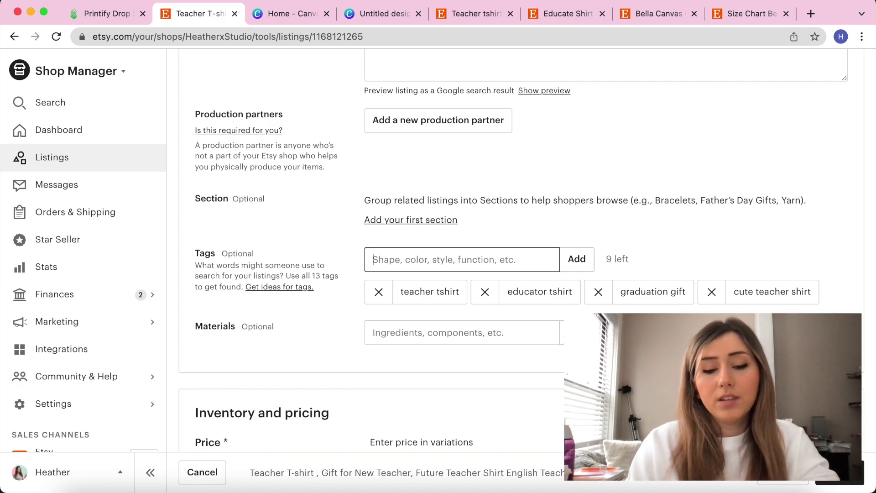
Add the subject tags "english teacher" and "spanish teacher" to the listing
text(engli)
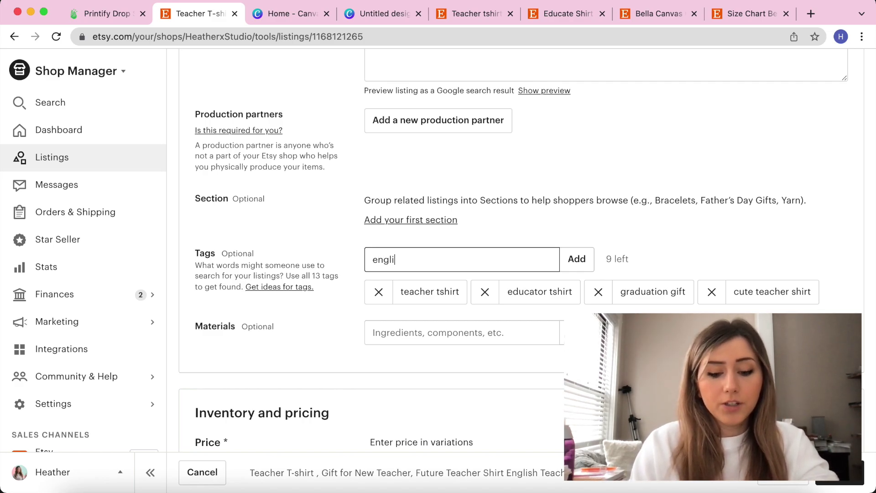
text(sh teacher)
key(Return)
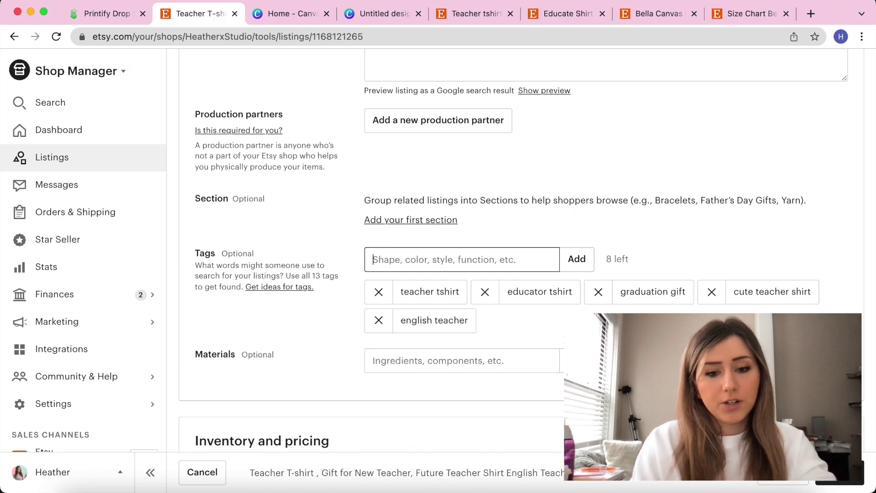
text(spanish teacher)
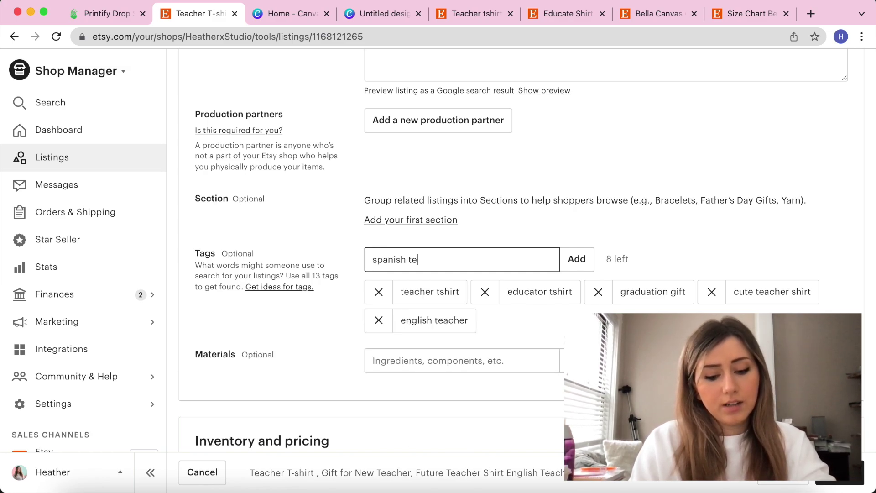
key(Return)
Add the subject tags "math teacher" and "geometry teacher" to the listing
text(math )
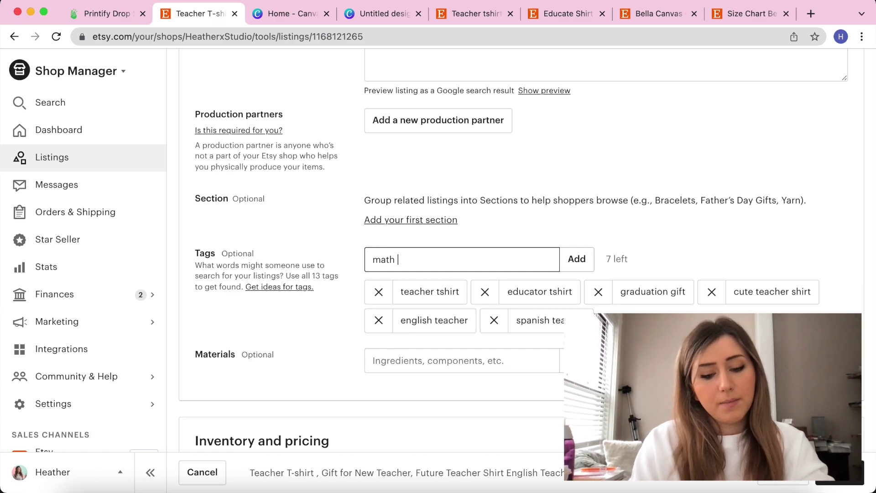
text(teacher)
key(Return)
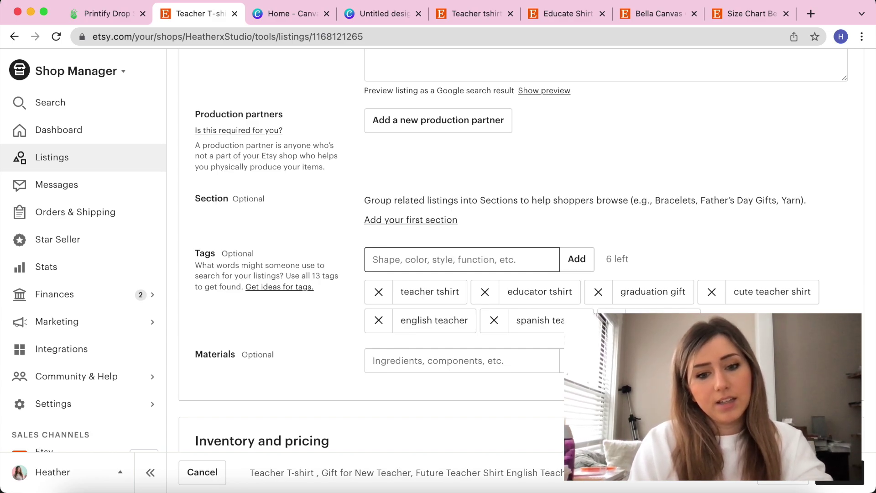
text(geomet)
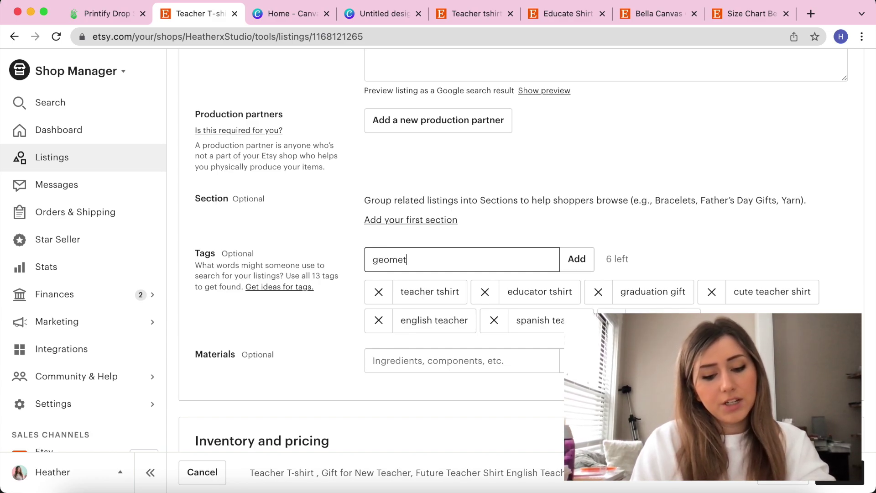
text(ry teacher)
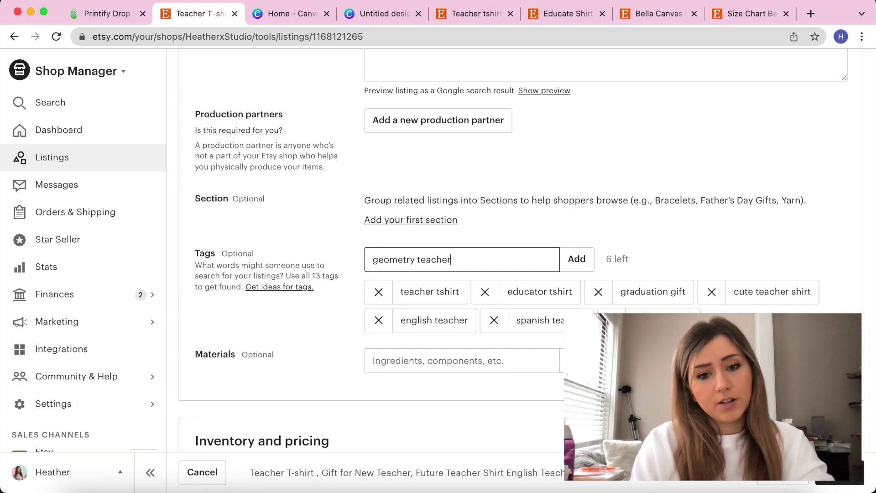
key(Return)
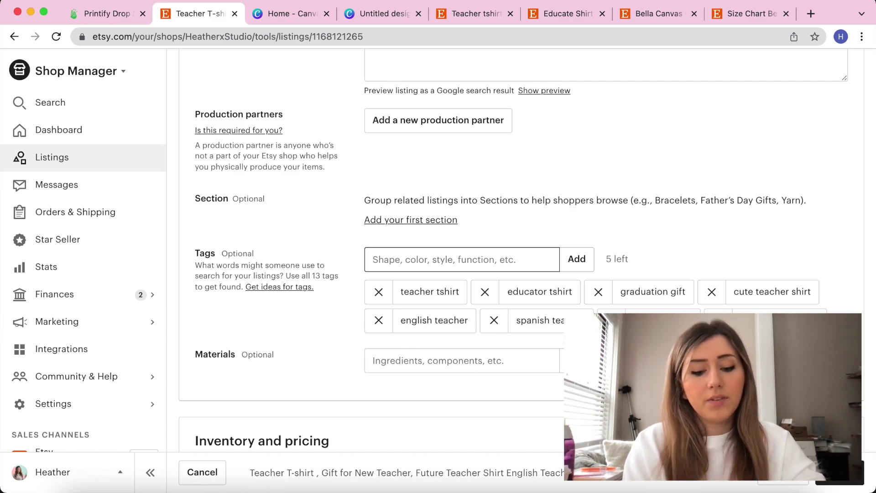
Add the tags "shirt tee t-shirt" and "new teacher 2022" to the listing
text(shirt tee )
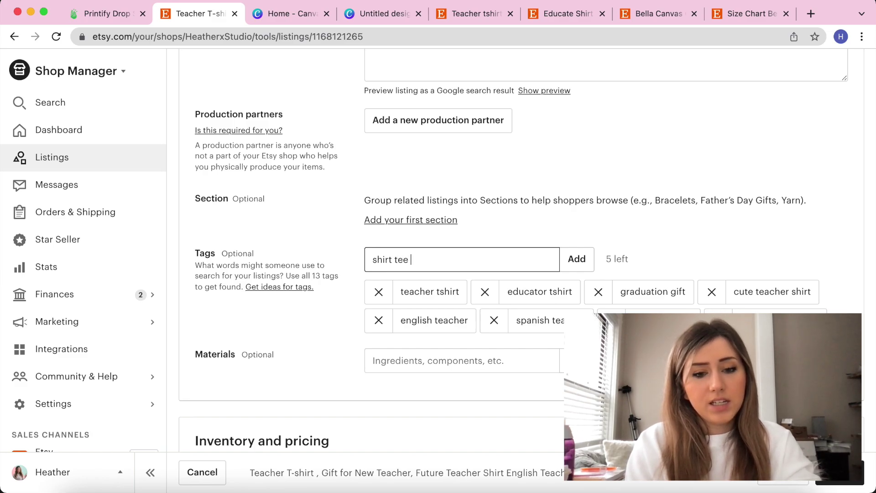
text(t-shirt)
key(Return)
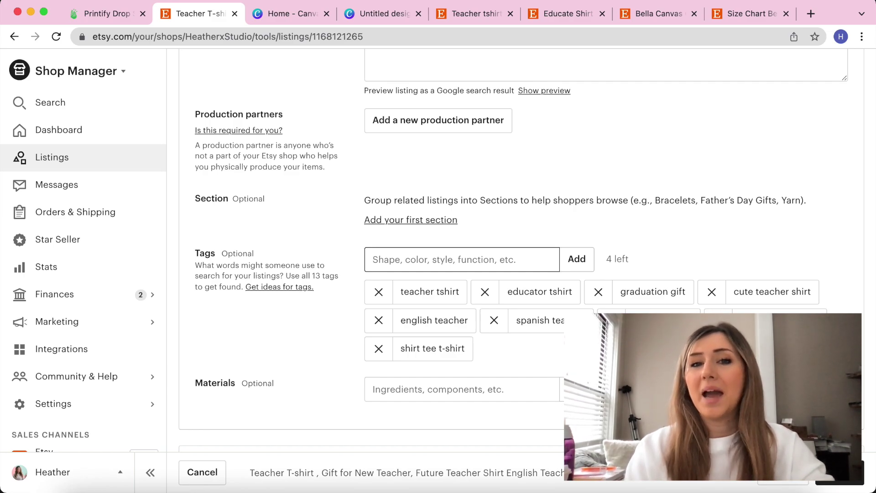
text(ne)
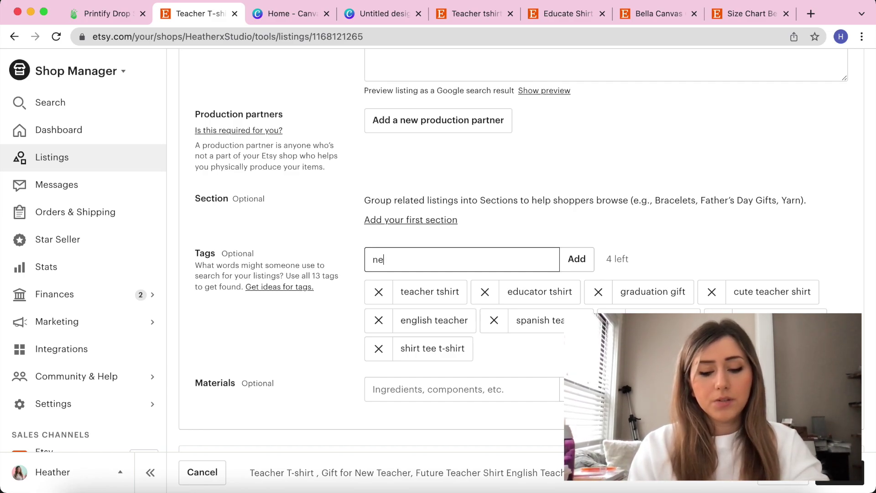
text(w teacher 2022)
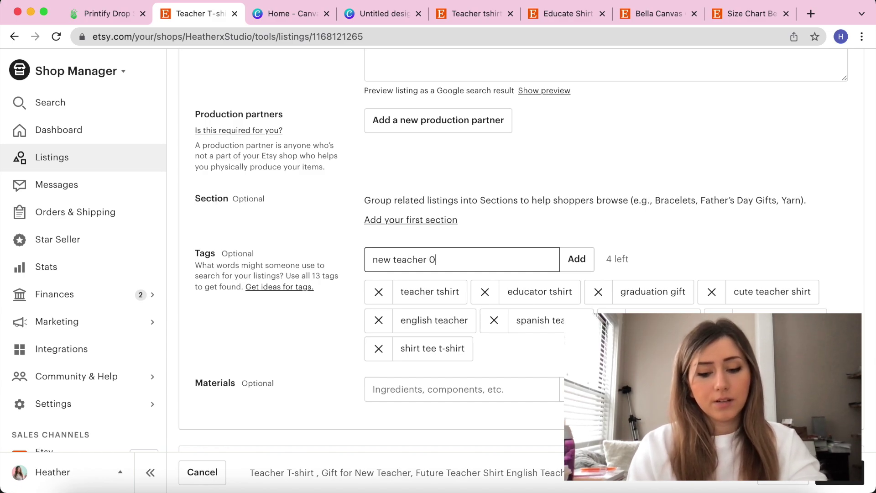
key(Return)
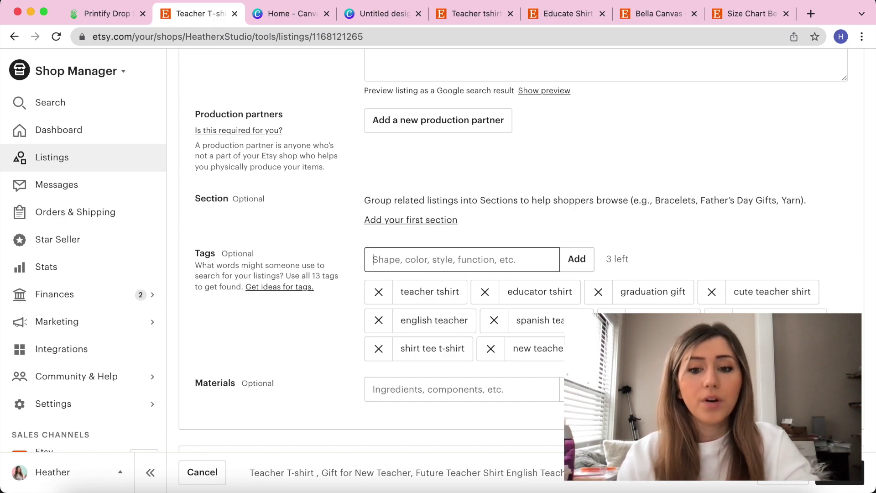
Add the tag "student teacher" to the listing
text(student teacher)
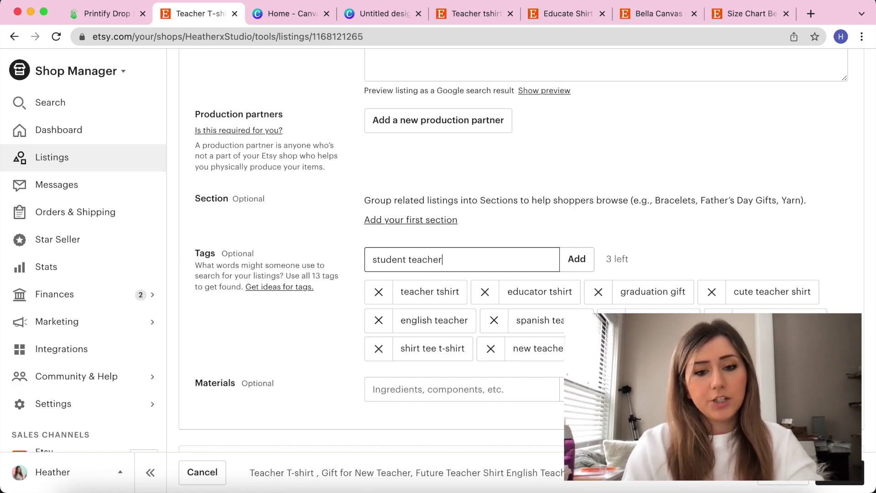
key(Return)
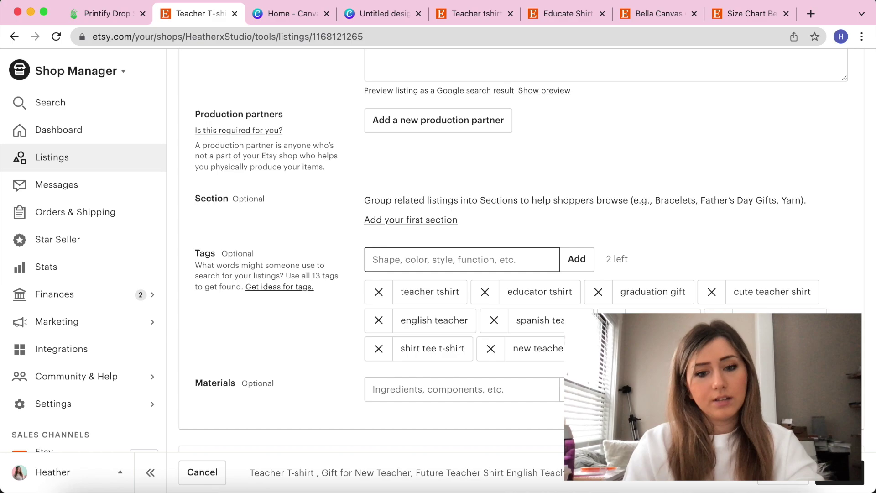
Check the related searches on the competing Educate Shirt listing for ideas and add the tag "elementary school" to the teacher T-shirt listing
click(568, 17)
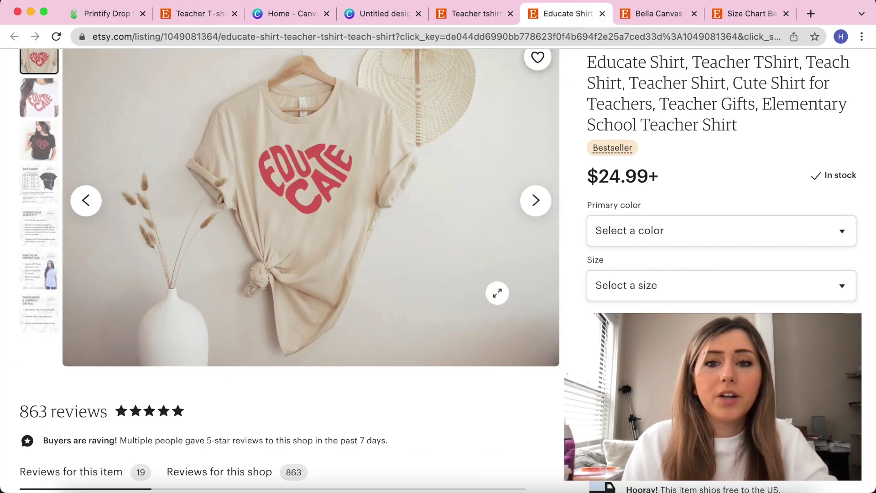
scroll(498, 297, down, 10)
scroll(498, 298, down, 15)
scroll(497, 297, up, 4)
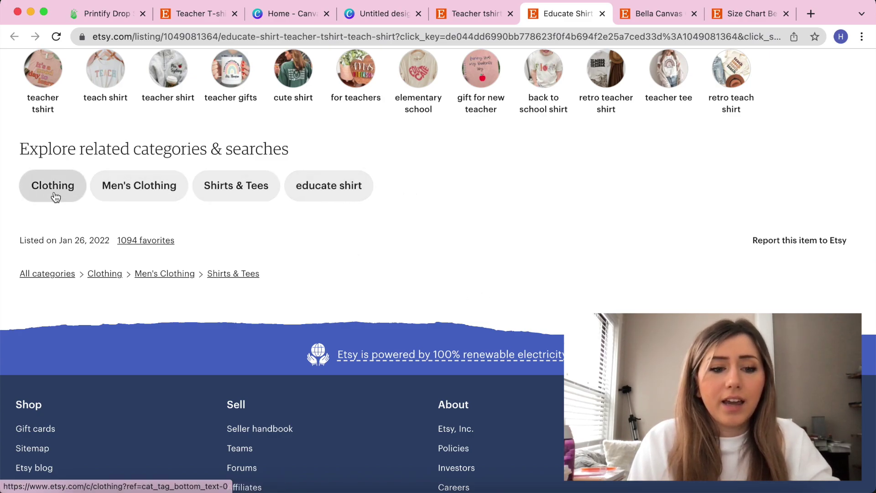
scroll(403, 203, up, 2)
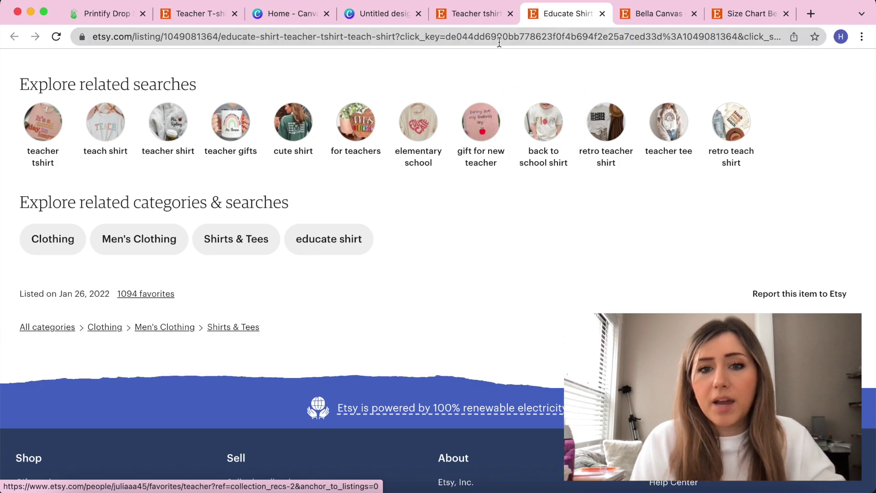
click(199, 13)
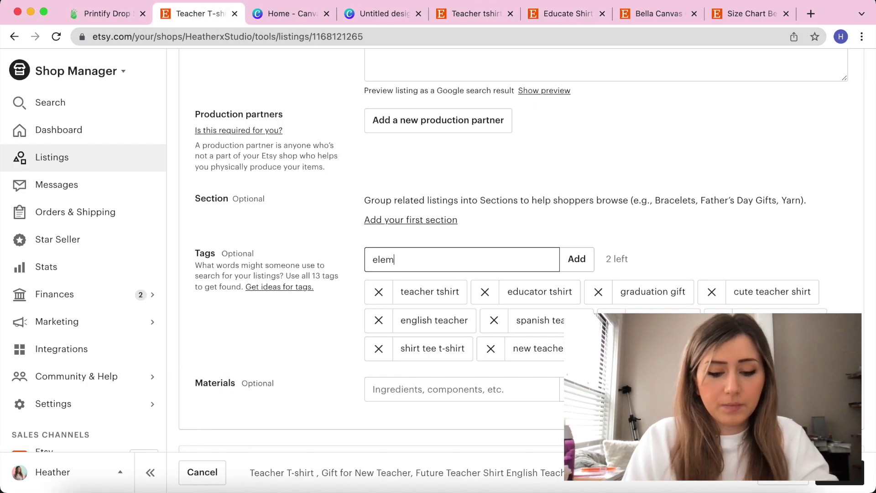
text(ent)
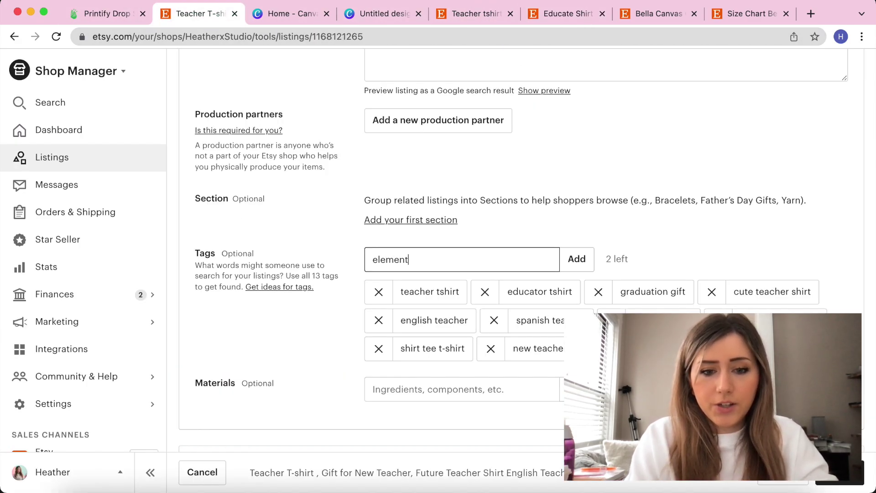
text(ary school)
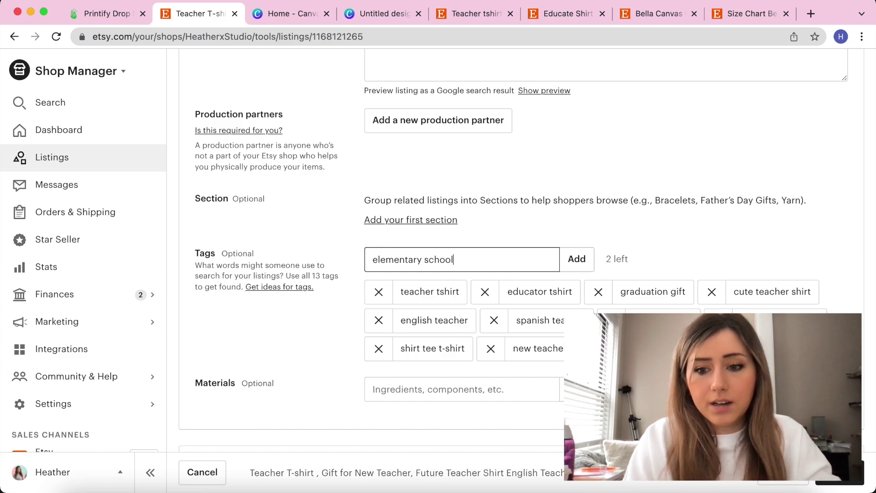
key(Return)
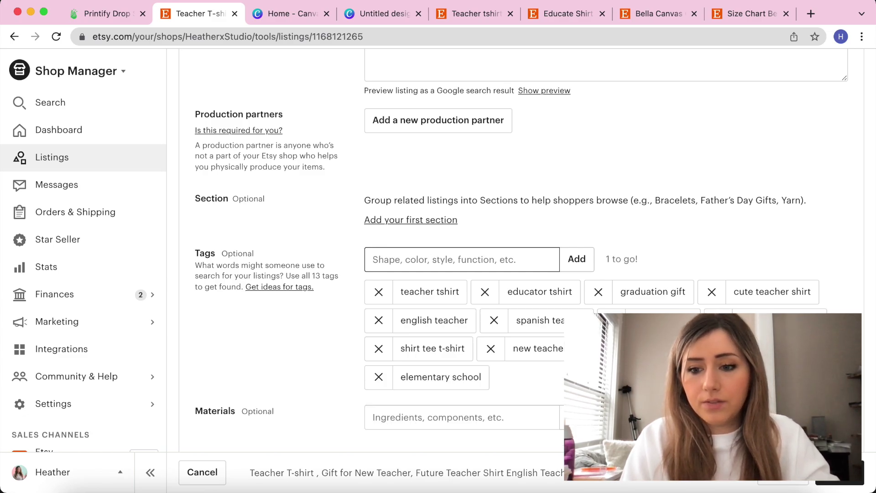
Add "back to school shirt" as the final listing tag
text(back to )
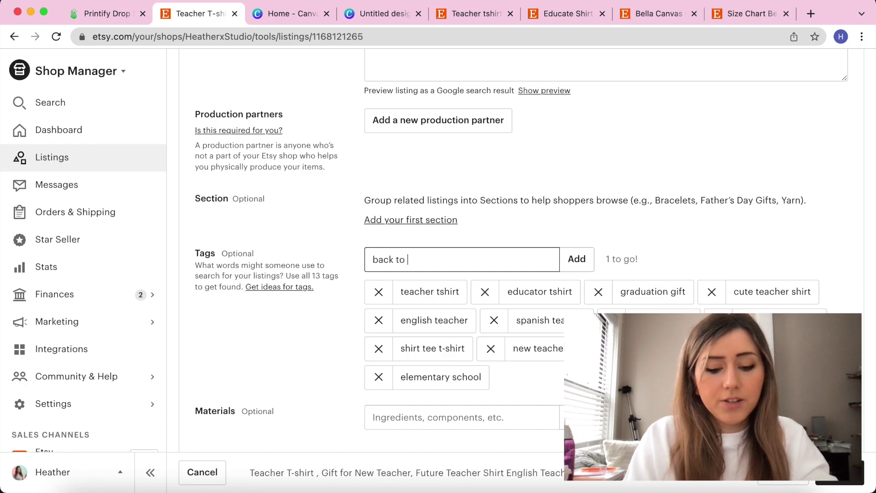
text(school tshirt)
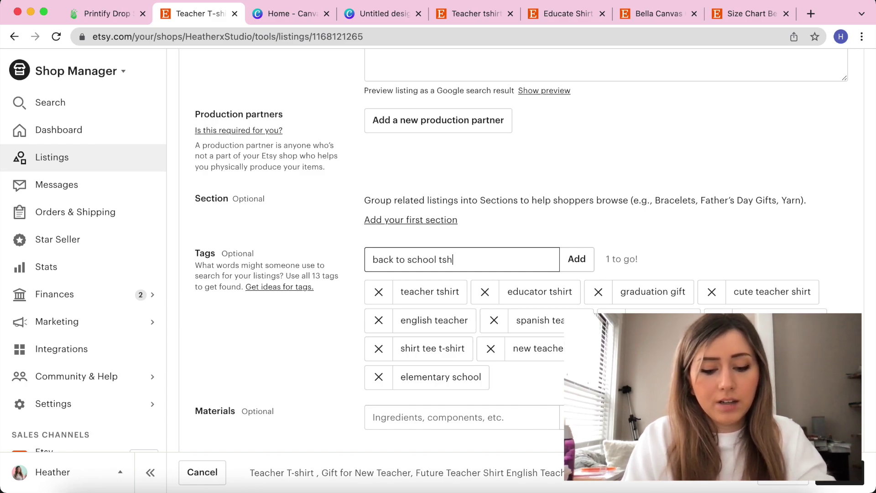
key(BackSpace)
key(BackSpace)
key(BackSpace)
key(BackSpace)
key(BackSpace)
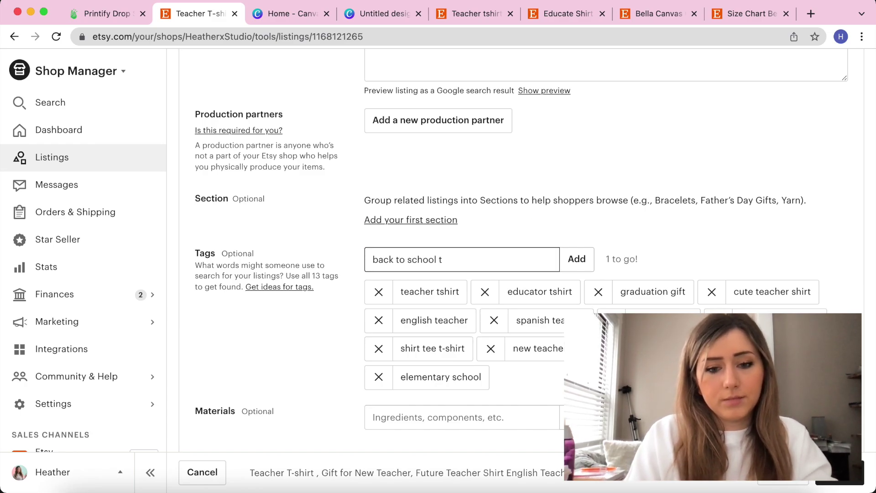
key(BackSpace)
text(shirt)
key(Return)
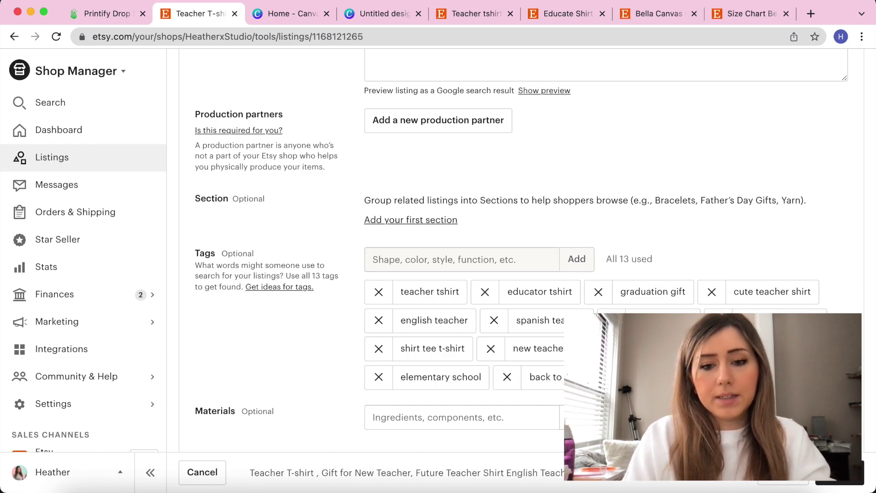
Open the listing's selected shipping profile for editing and examine its origin and processing time settings
scroll(502, 296, down, 20)
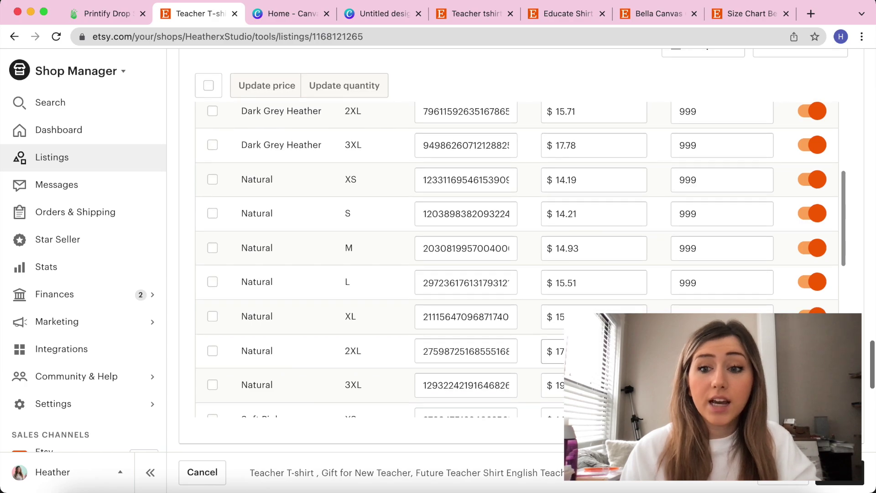
scroll(643, 297, down, 10)
scroll(644, 303, up, 3)
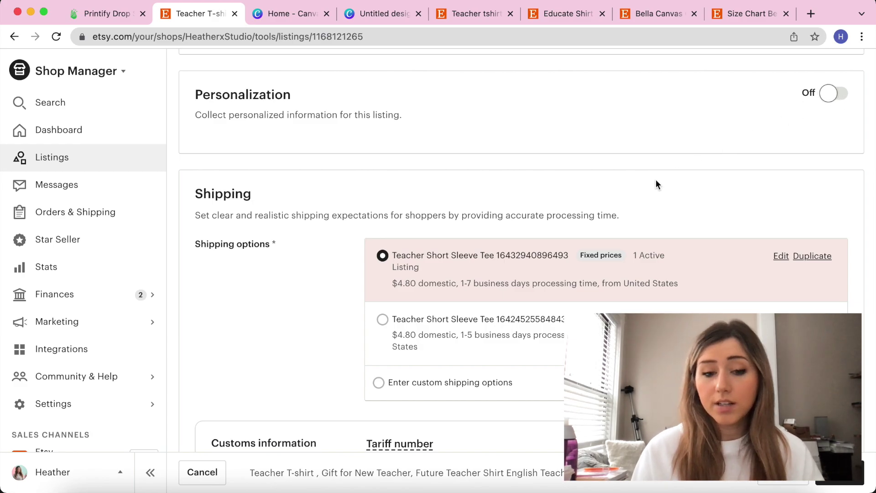
scroll(656, 185, down, 2)
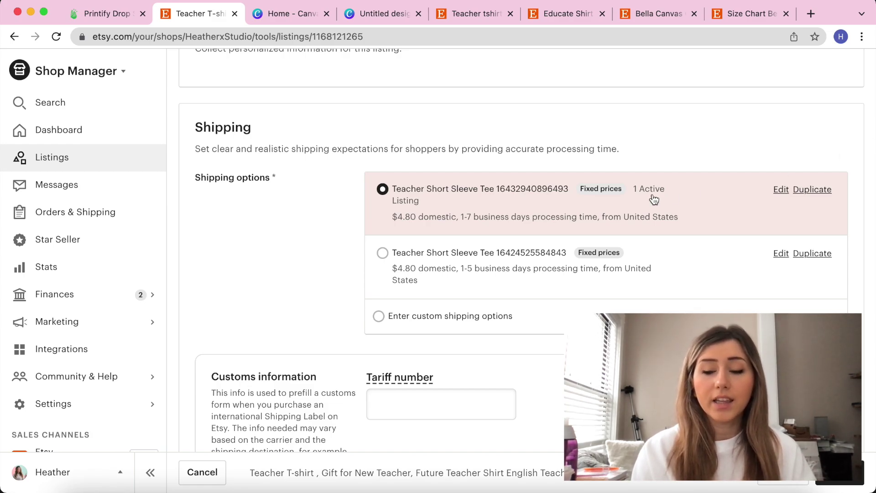
click(779, 188)
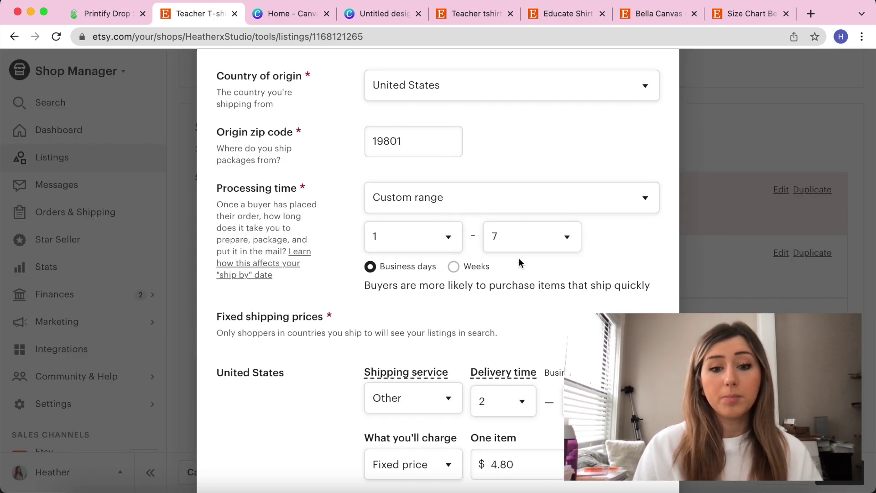
scroll(518, 258, down, 1)
scroll(518, 258, up, 3)
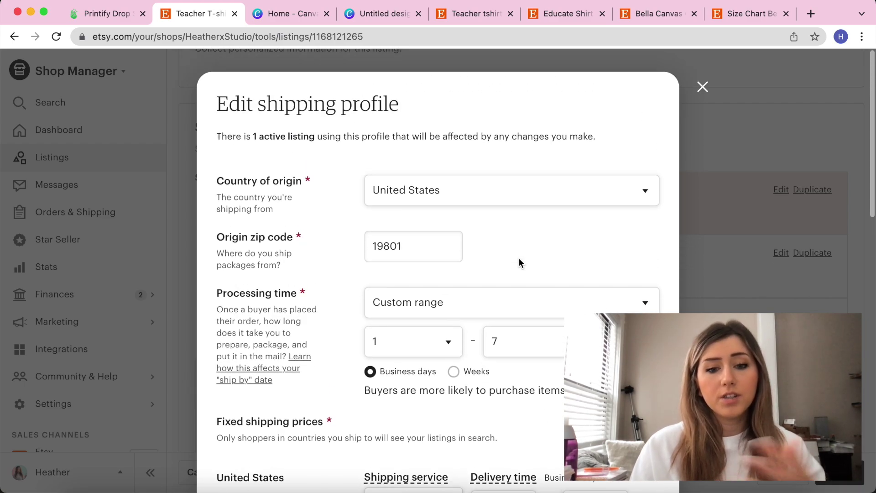
Review the shipping profile's origin zip code and the shipping services offered for the United States
click(405, 250)
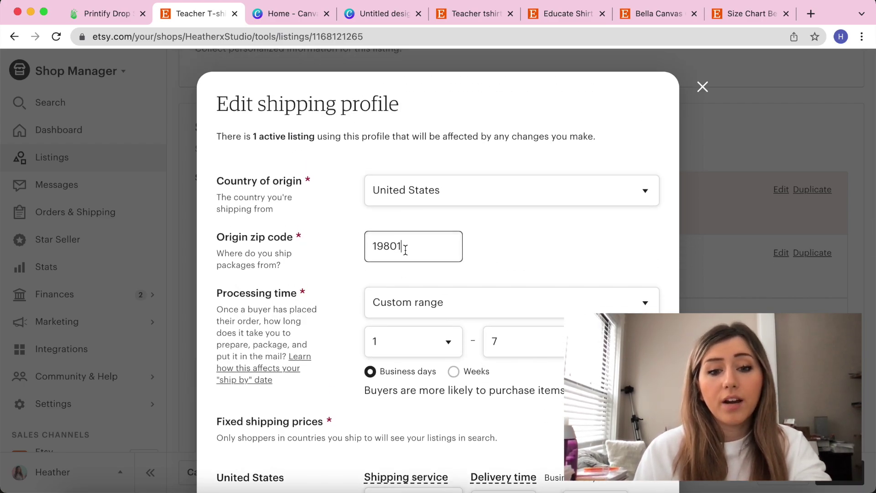
drag(409, 250, 368, 249)
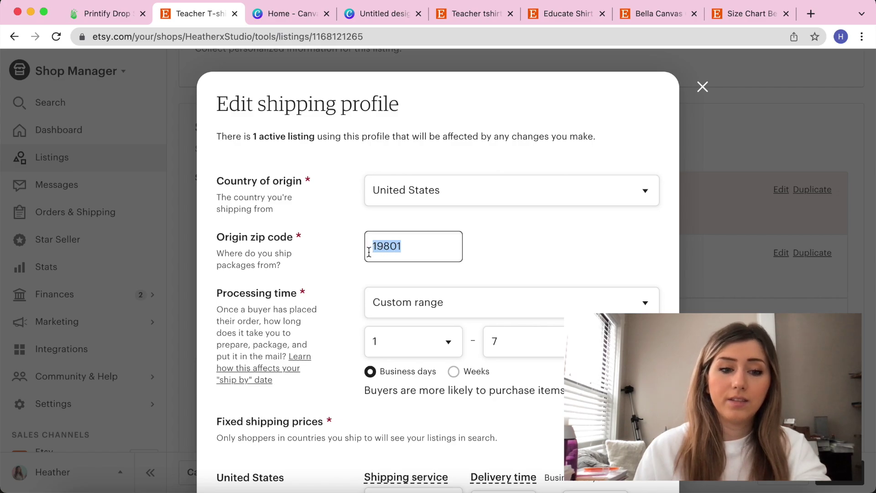
click(402, 246)
scroll(406, 247, down, 6)
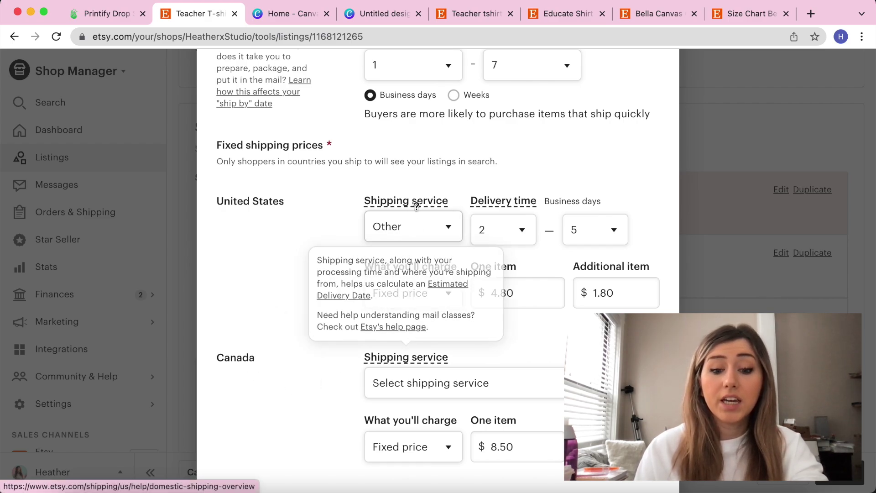
click(419, 221)
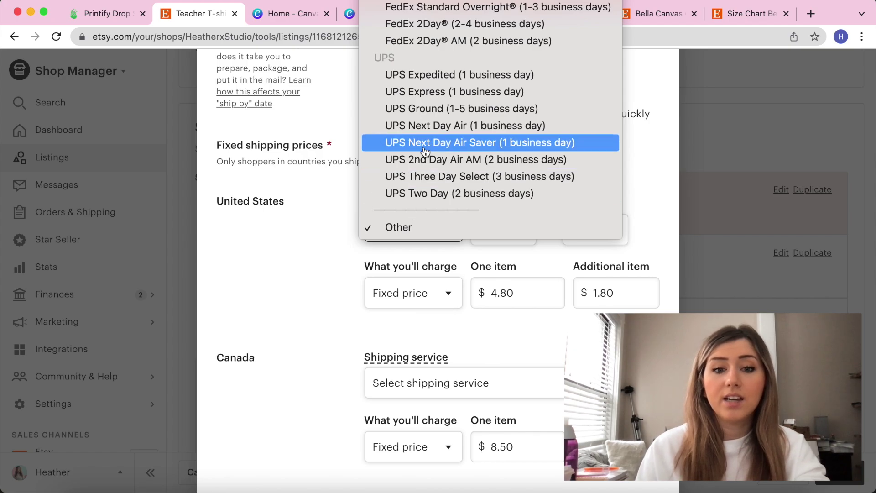
scroll(424, 152, up, 6)
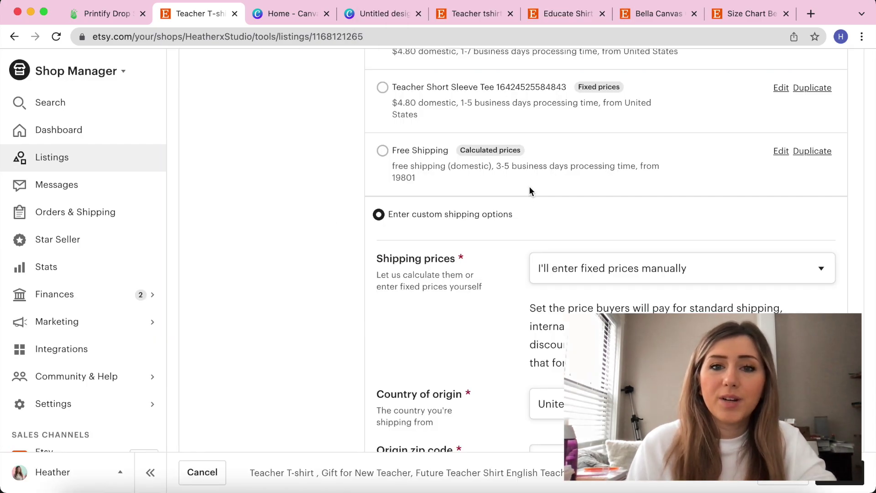
Keep the custom shipping prices on "I'll enter fixed prices manually" and fill in the saved origin zip code
scroll(529, 187, down, 3)
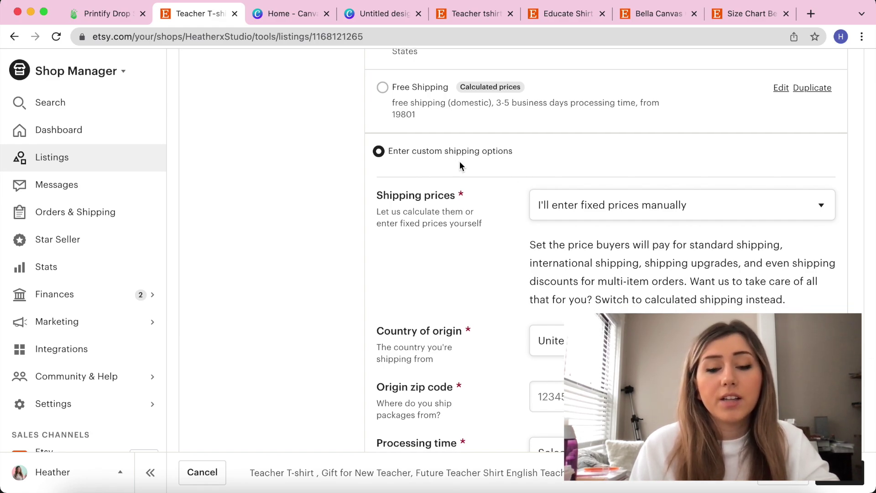
click(588, 205)
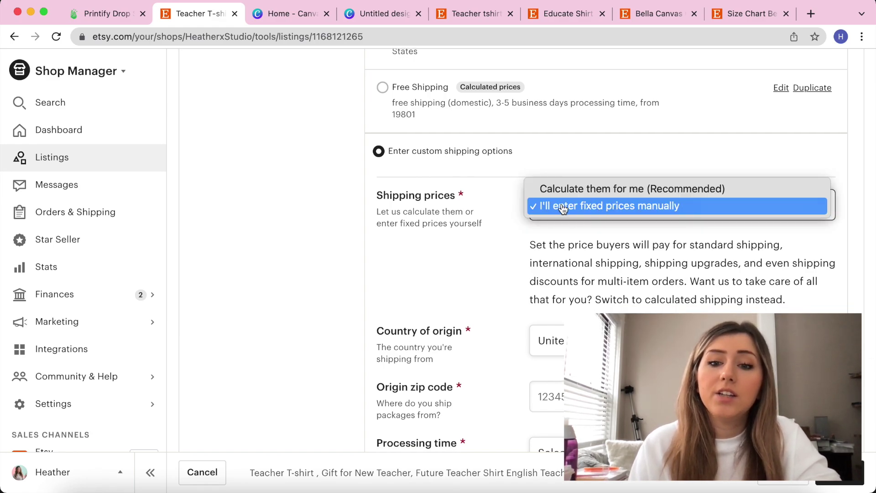
click(591, 206)
scroll(581, 225, down, 3)
click(573, 270)
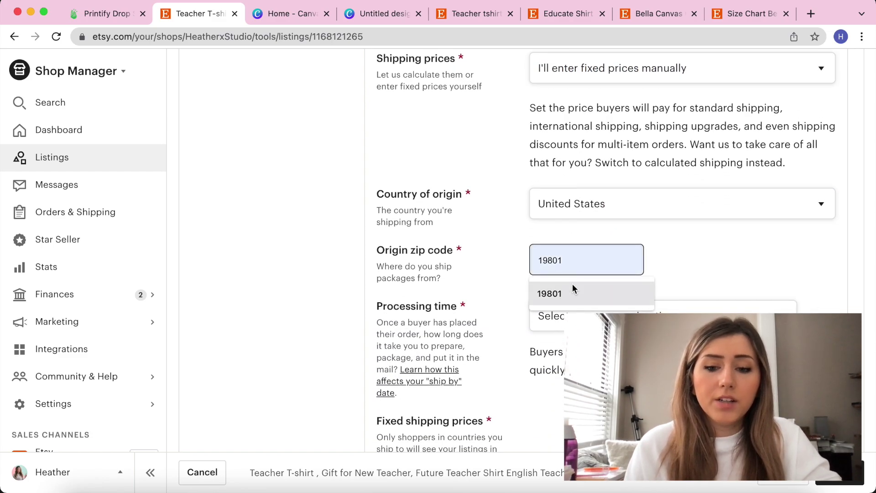
click(572, 284)
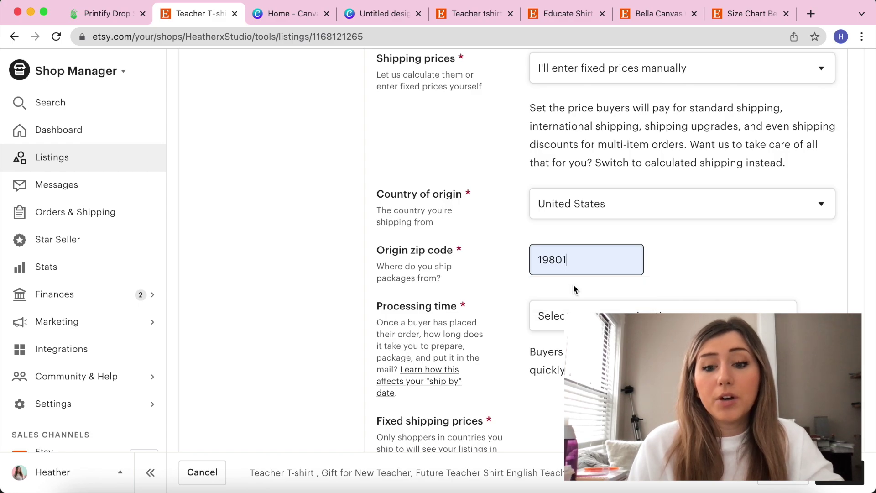
Set the custom shipping option's processing time to 3-5 business days
click(587, 312)
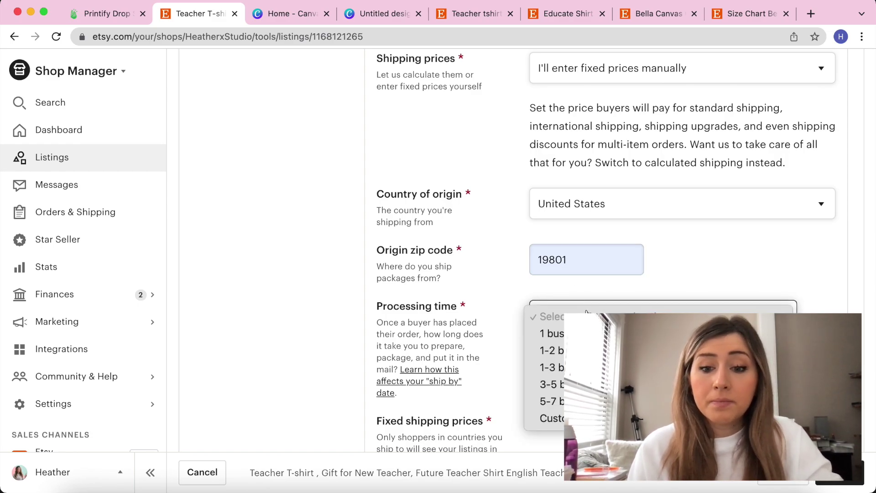
click(589, 384)
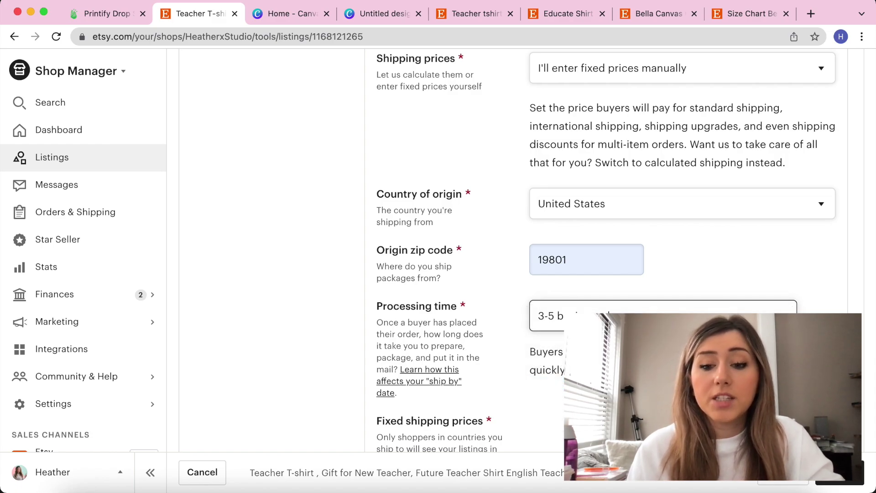
scroll(546, 355, down, 2)
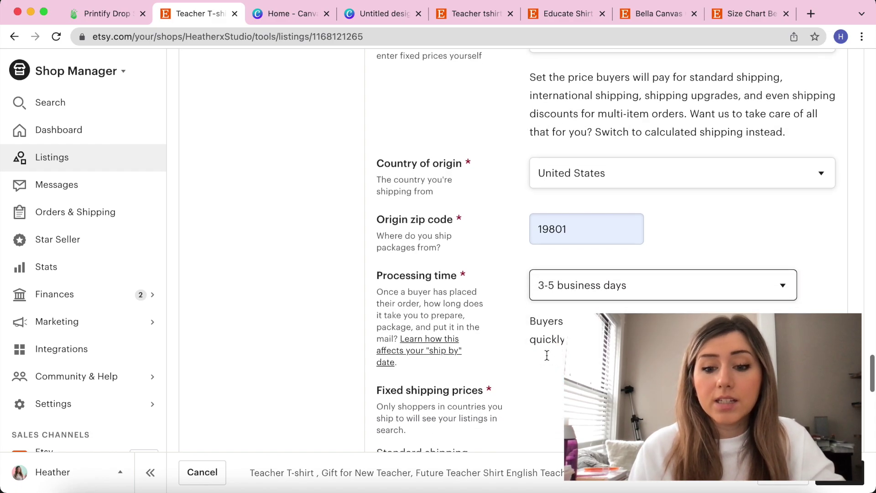
click(586, 291)
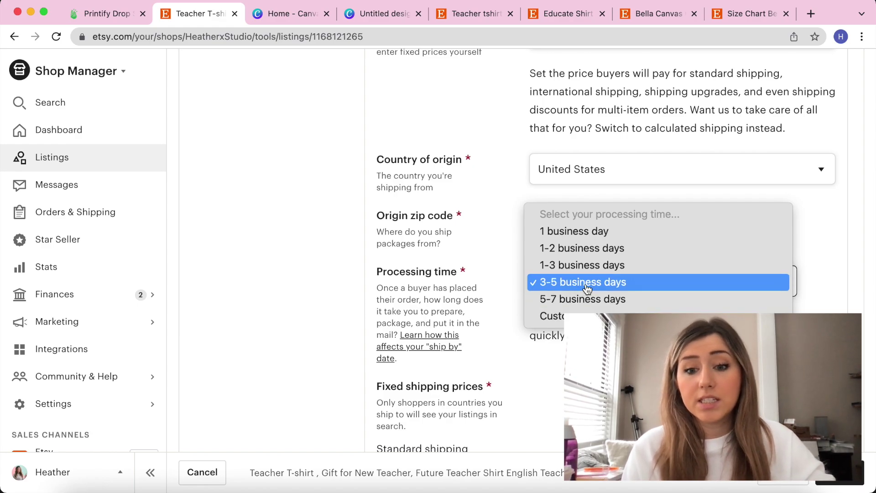
click(588, 290)
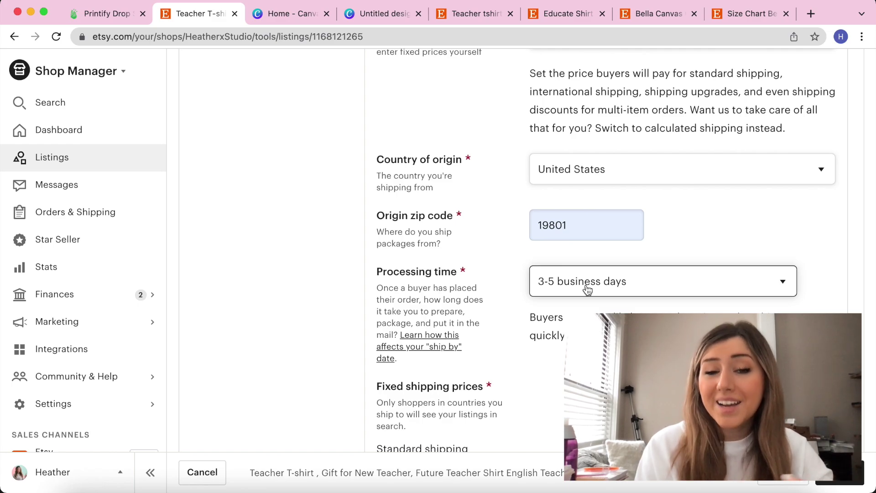
Set the United States shipping service in the custom shipping options to USPS First-Class Mail (2-6 business days)
scroll(587, 290, down, 4)
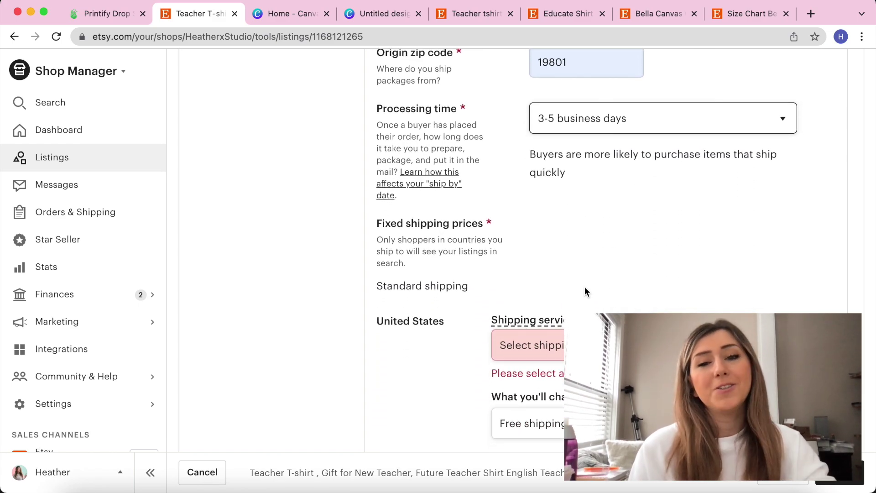
scroll(599, 282, down, 1)
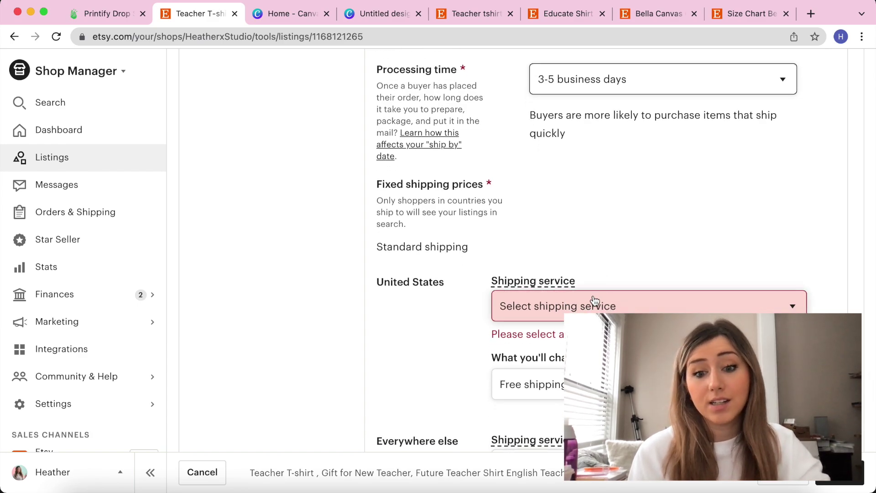
click(594, 300)
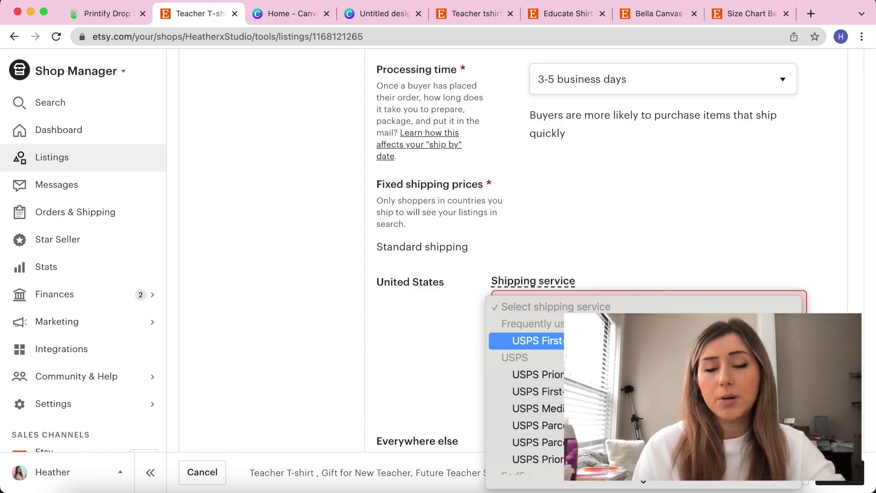
click(593, 340)
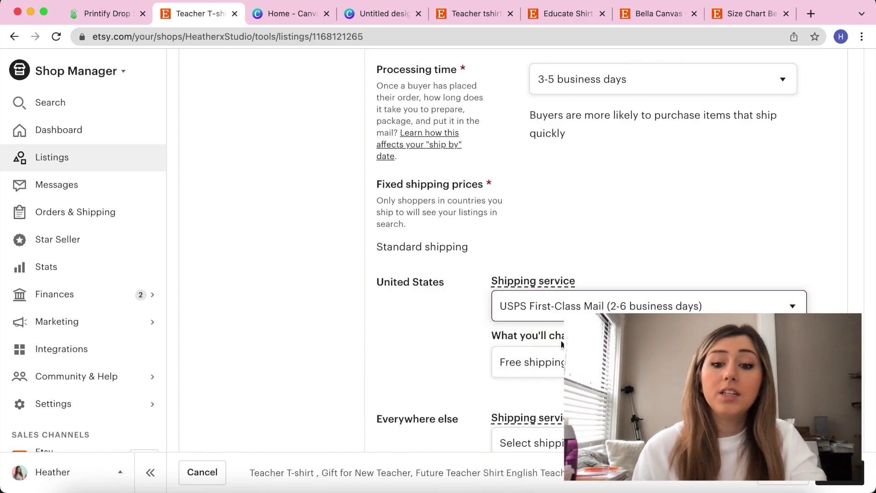
Delete the "Everywhere else" destination from the custom shipping prices, leaving free shipping for the United States
scroll(312, 353, down, 2)
scroll(312, 353, down, 1)
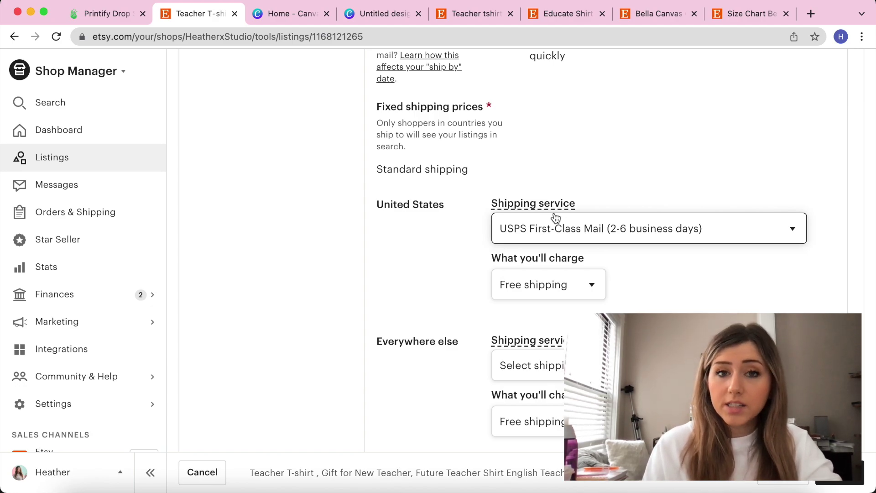
scroll(554, 219, down, 2)
click(528, 315)
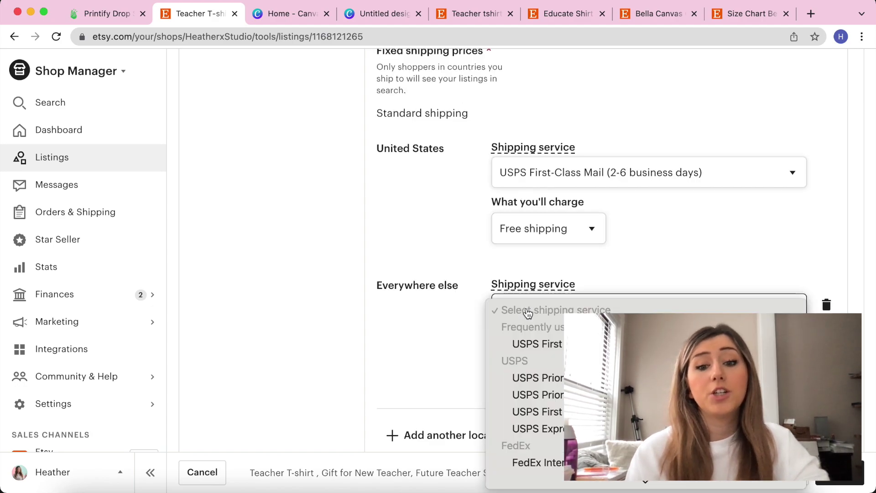
click(826, 304)
scroll(689, 289, up, 2)
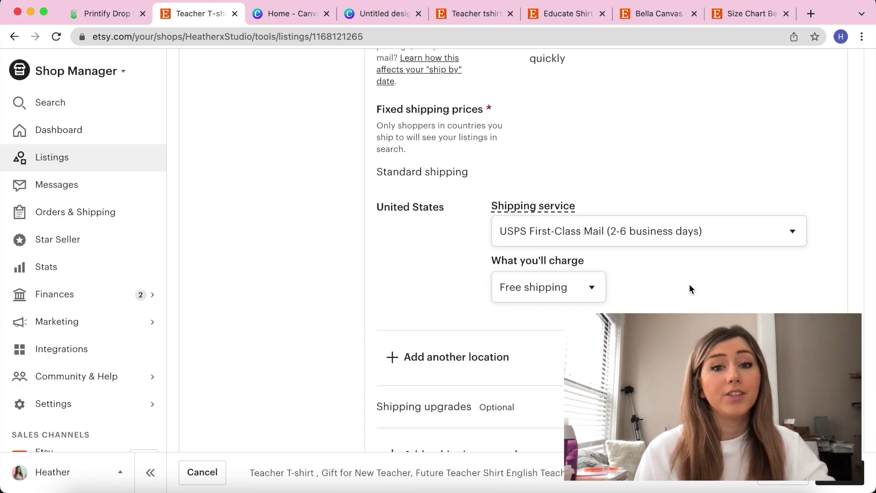
Compare the listing's saved shipping profiles with the custom shipping options entered below them
scroll(689, 288, up, 10)
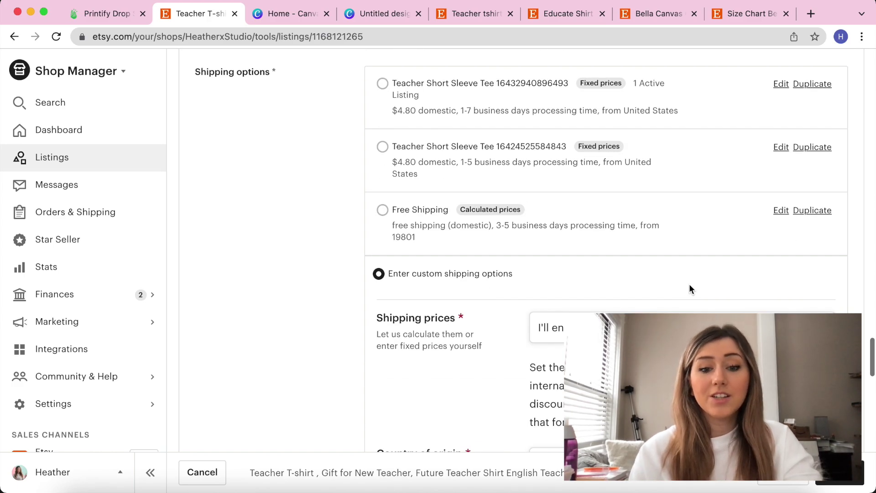
scroll(689, 284, down, 10)
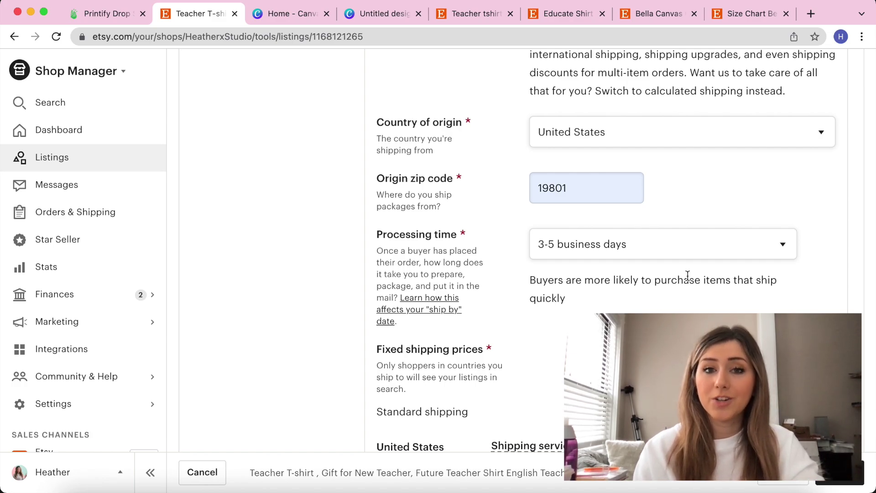
scroll(688, 276, up, 2)
scroll(687, 275, up, 6)
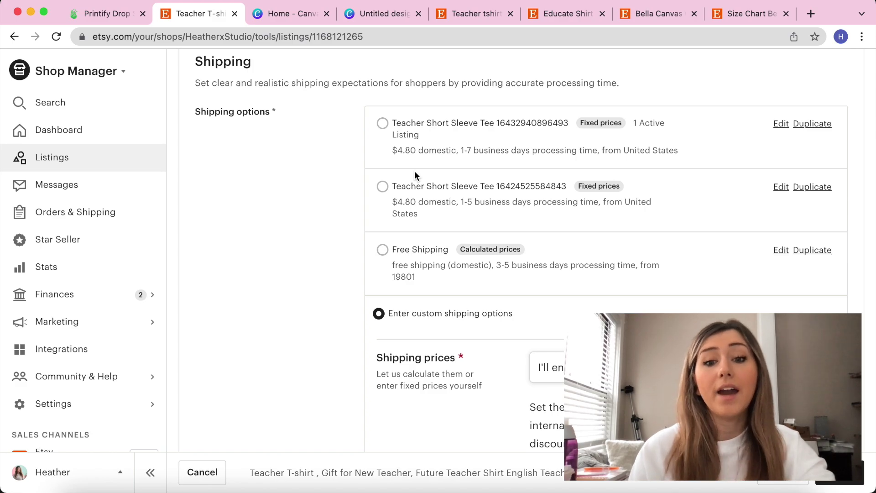
scroll(266, 245, down, 10)
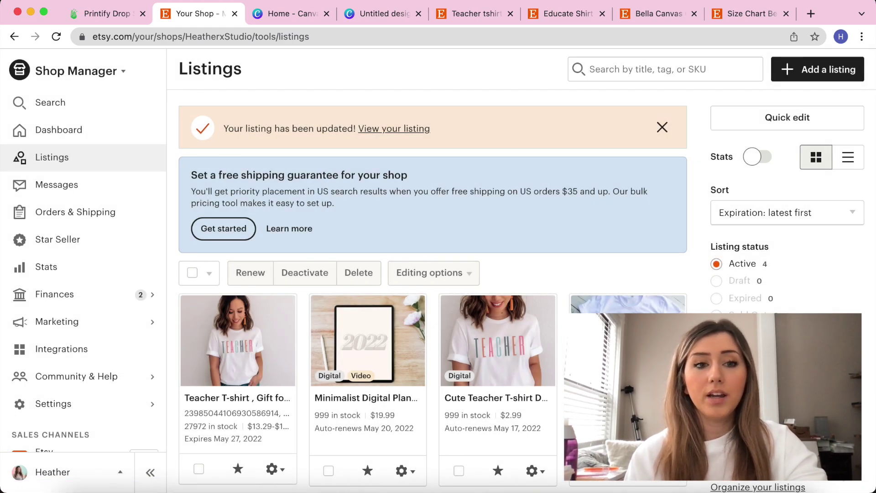
Open the updated teacher T-shirt listing's public page and review its photo, title, price, description, estimated arrival and shipping cost
click(382, 130)
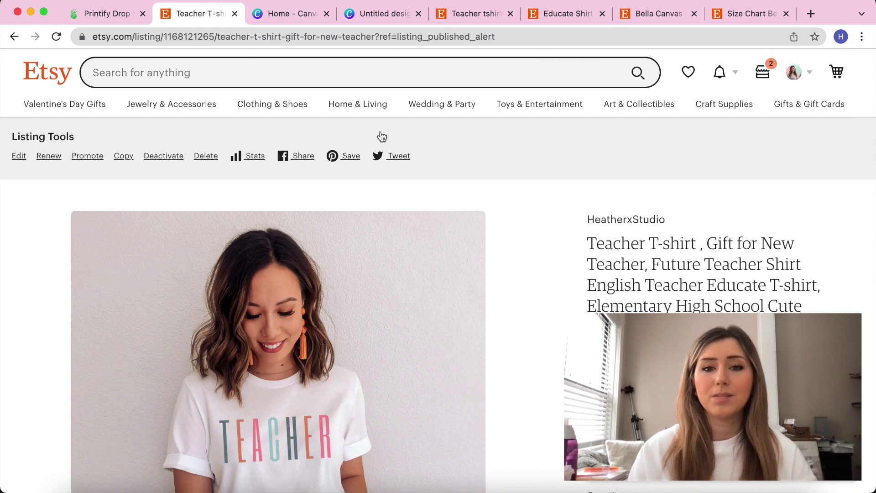
scroll(382, 137, down, 1)
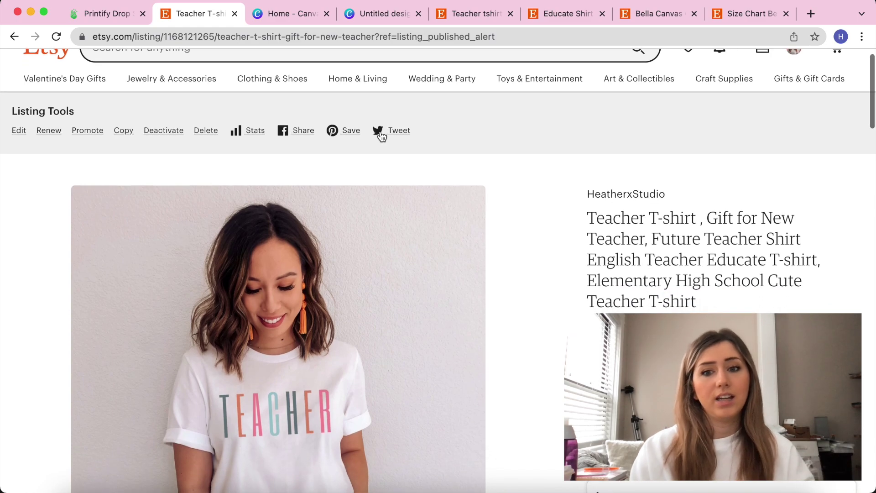
scroll(382, 136, down, 3)
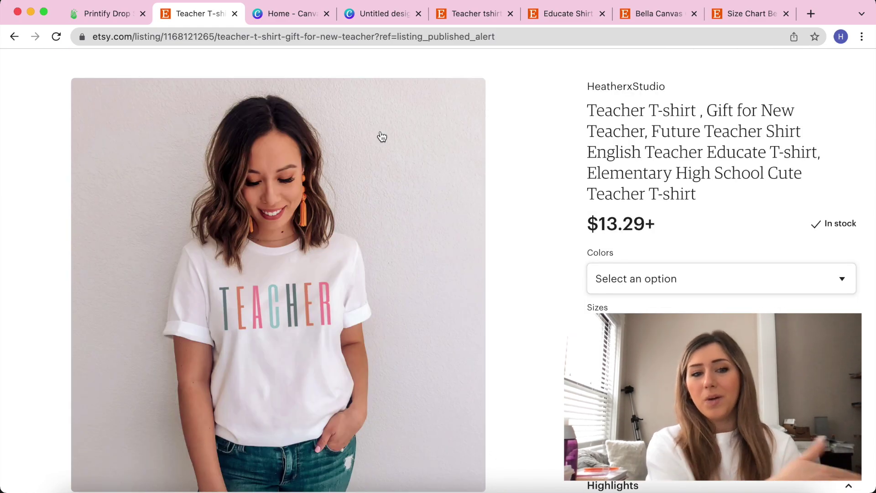
scroll(383, 137, down, 6)
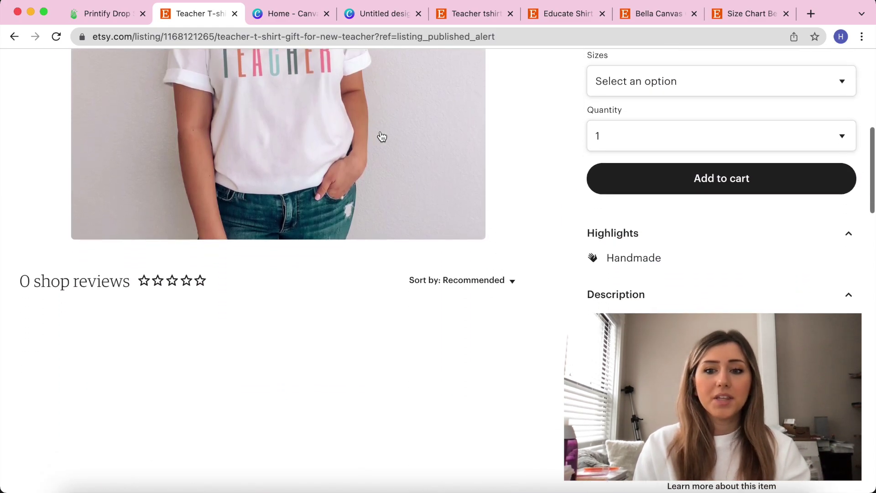
scroll(382, 137, down, 8)
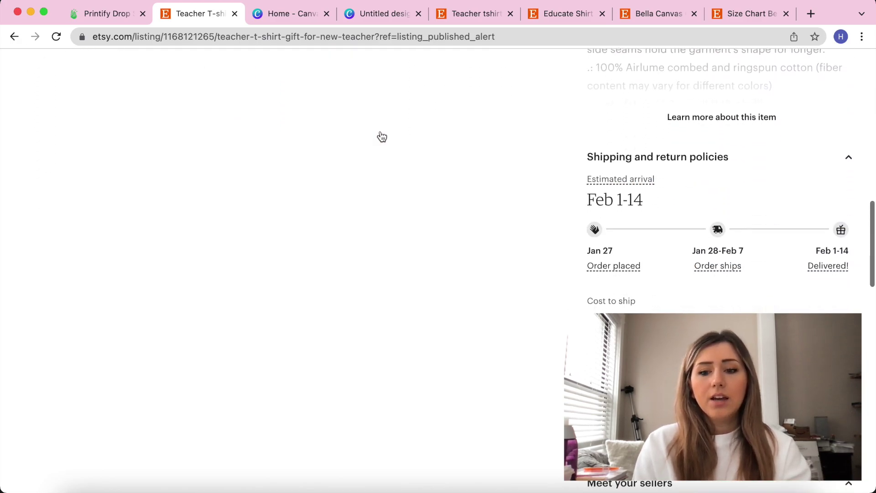
scroll(382, 136, down, 3)
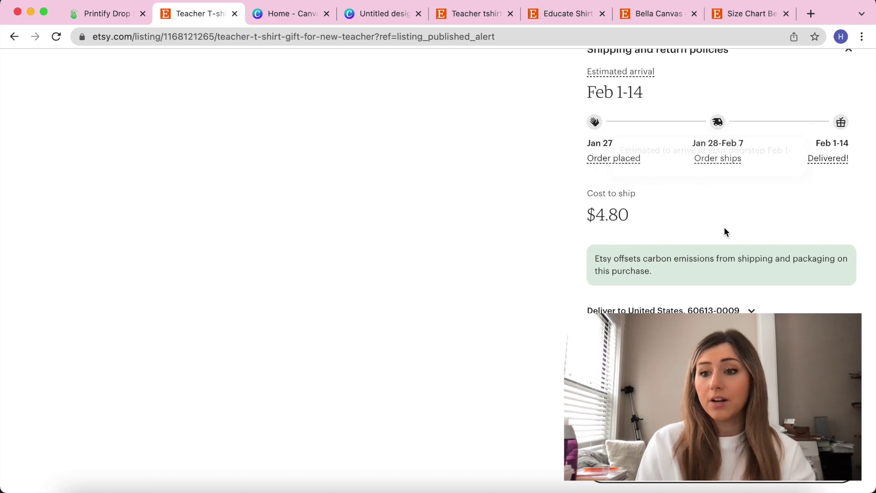
scroll(724, 226, up, 5)
scroll(724, 226, up, 9)
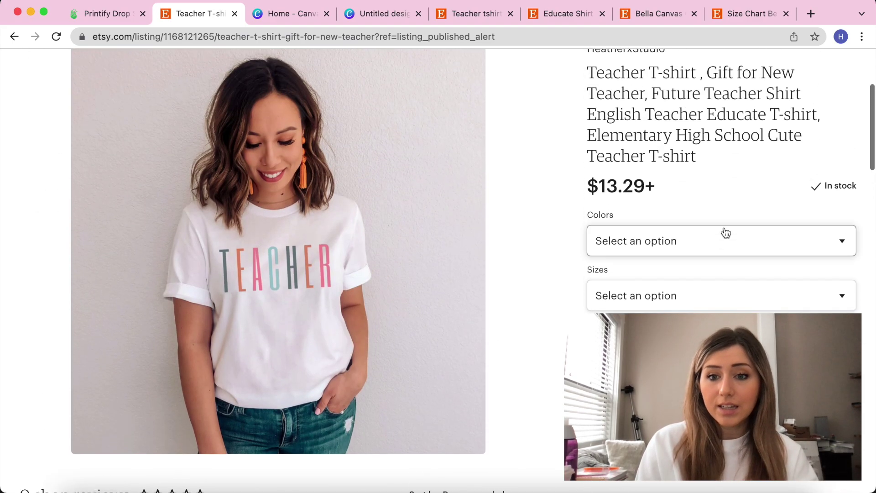